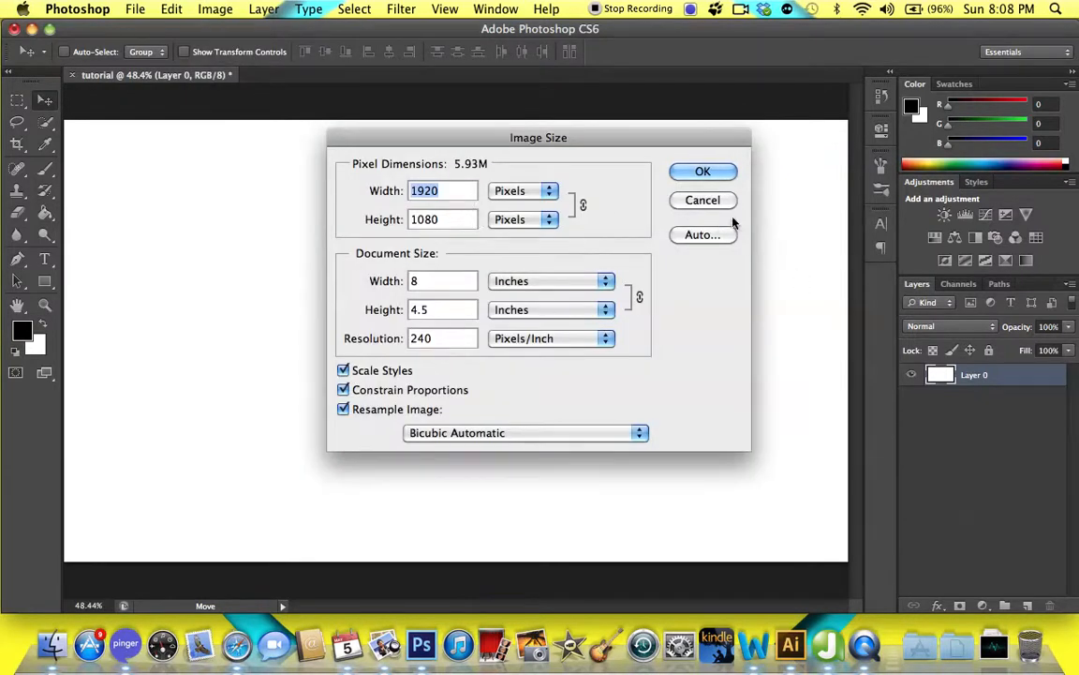
# Leave the image size unchanged and draw an unfilled circle about 1036 px across with a 3 pt black stroke, positioned centrally on the canvas
pyautogui.click(712, 203)
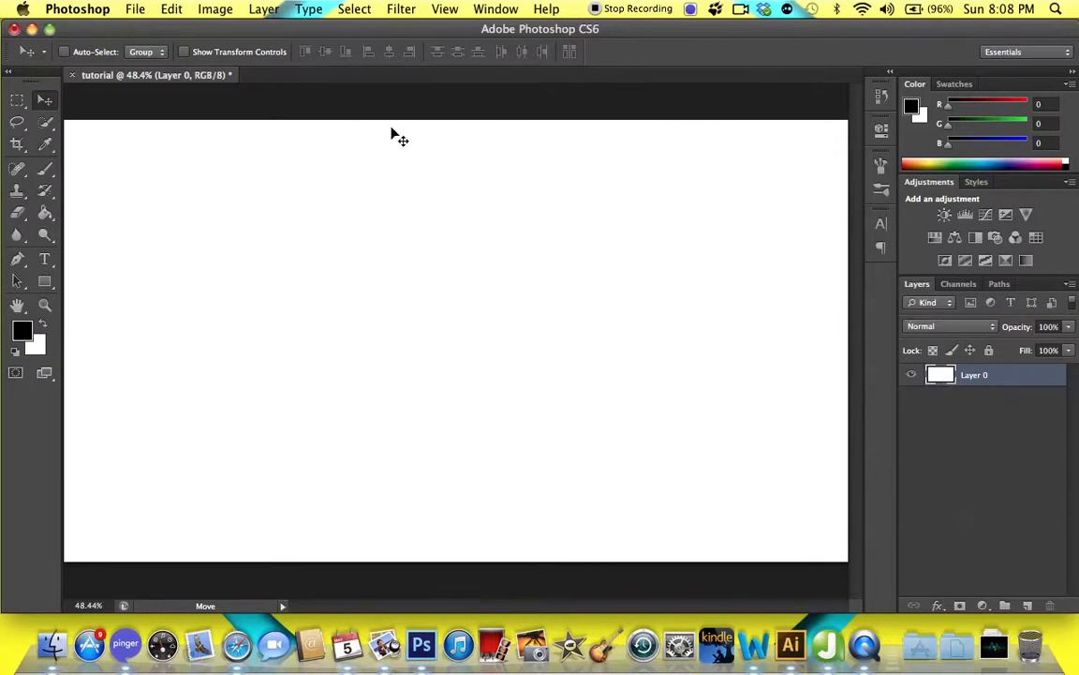
pyautogui.click(45, 281)
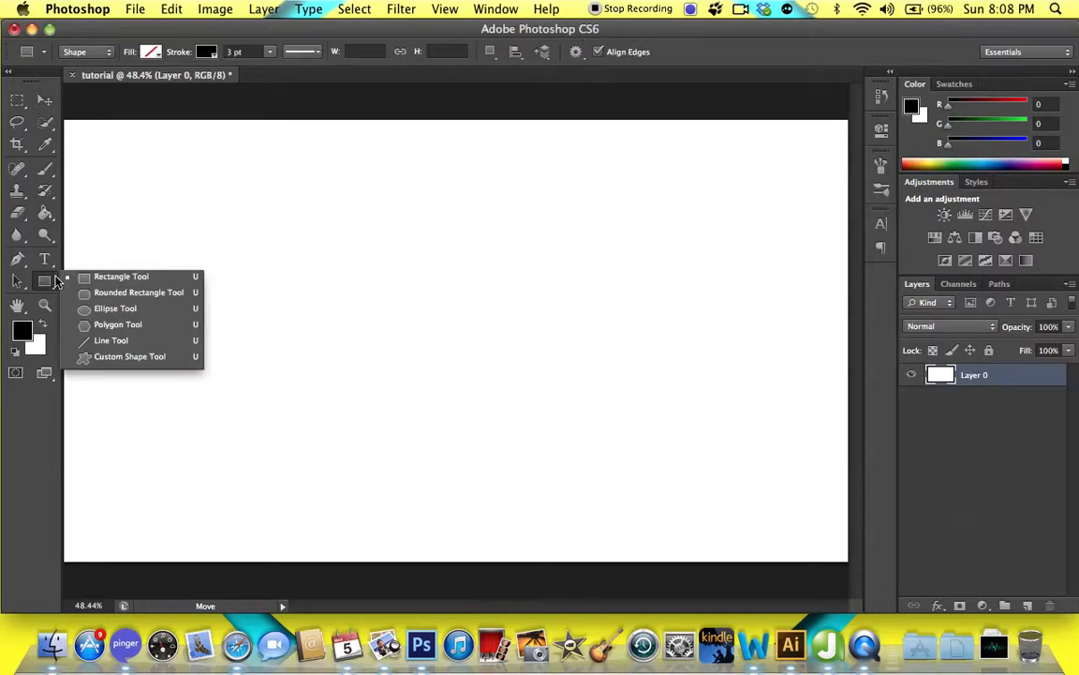
pyautogui.click(117, 310)
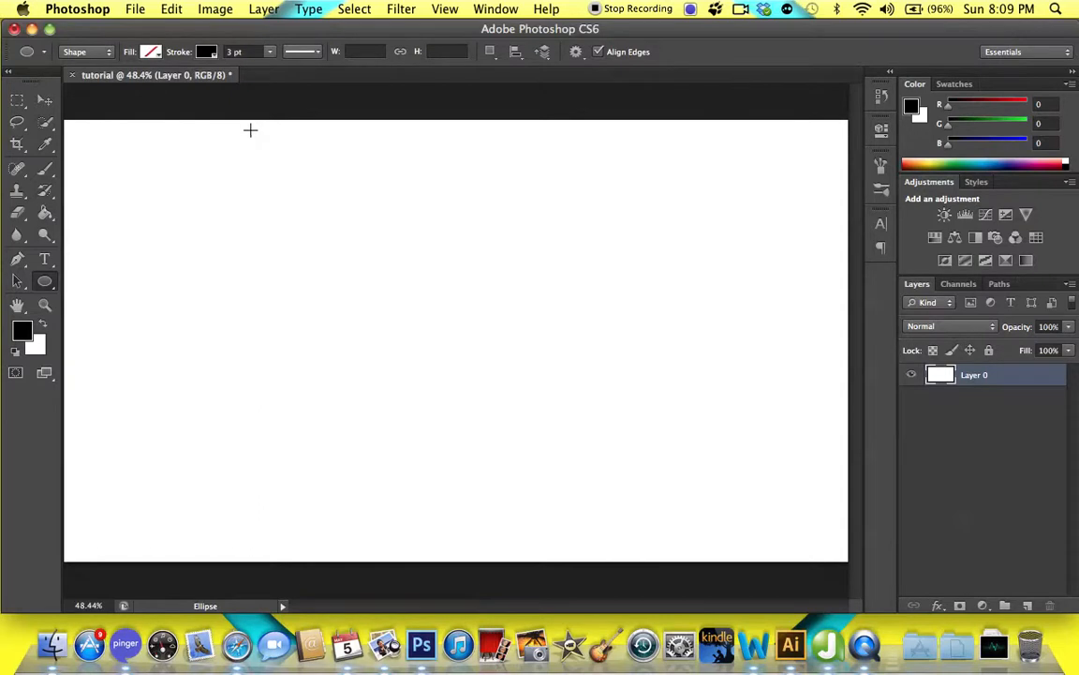
pyautogui.moveTo(241, 129); pyautogui.dragTo(828, 552)
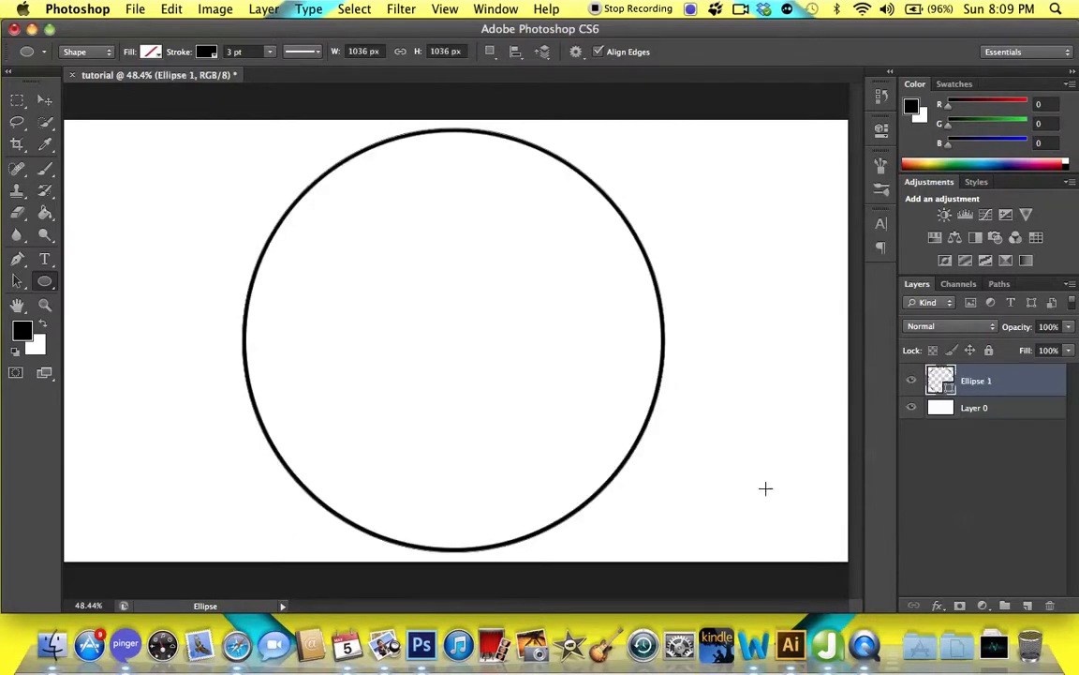
pyautogui.press('v')
pyautogui.moveTo(687, 502); pyautogui.dragTo(676, 497)
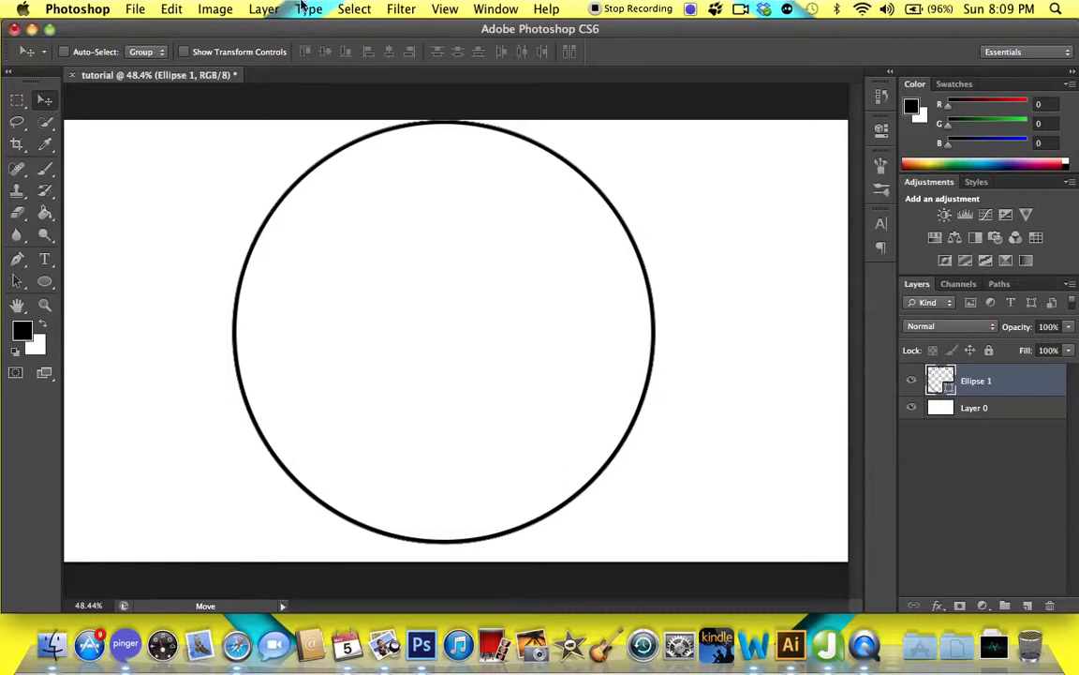
# Rasterize the Ellipse 1 layer
pyautogui.click(266, 10)
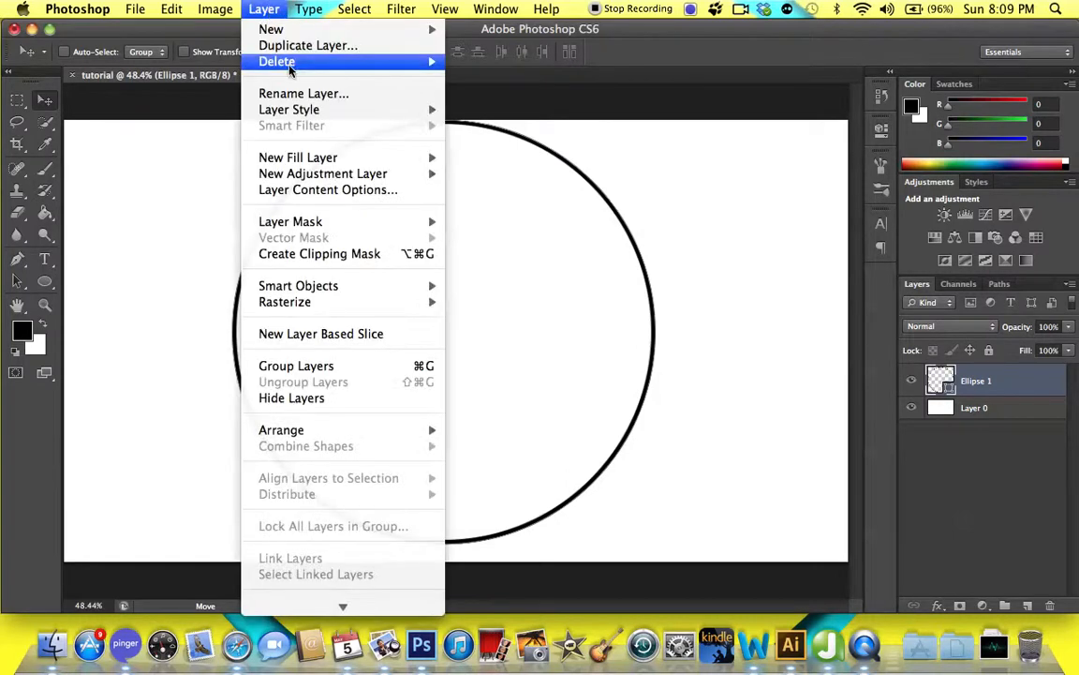
pyautogui.moveTo(333, 301)
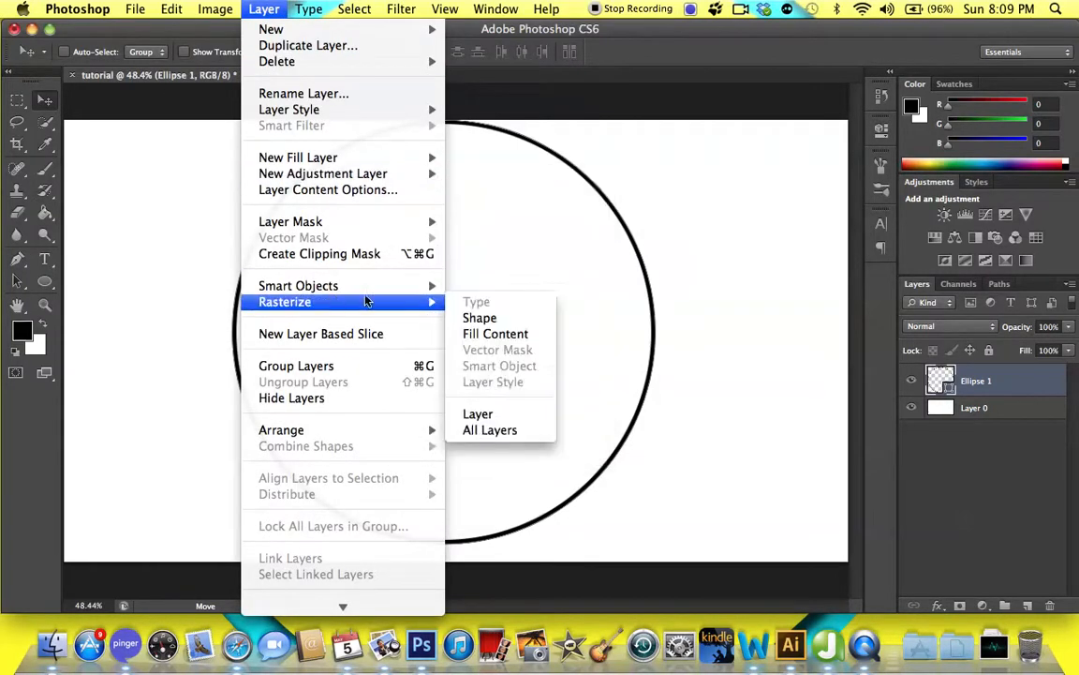
pyautogui.click(503, 416)
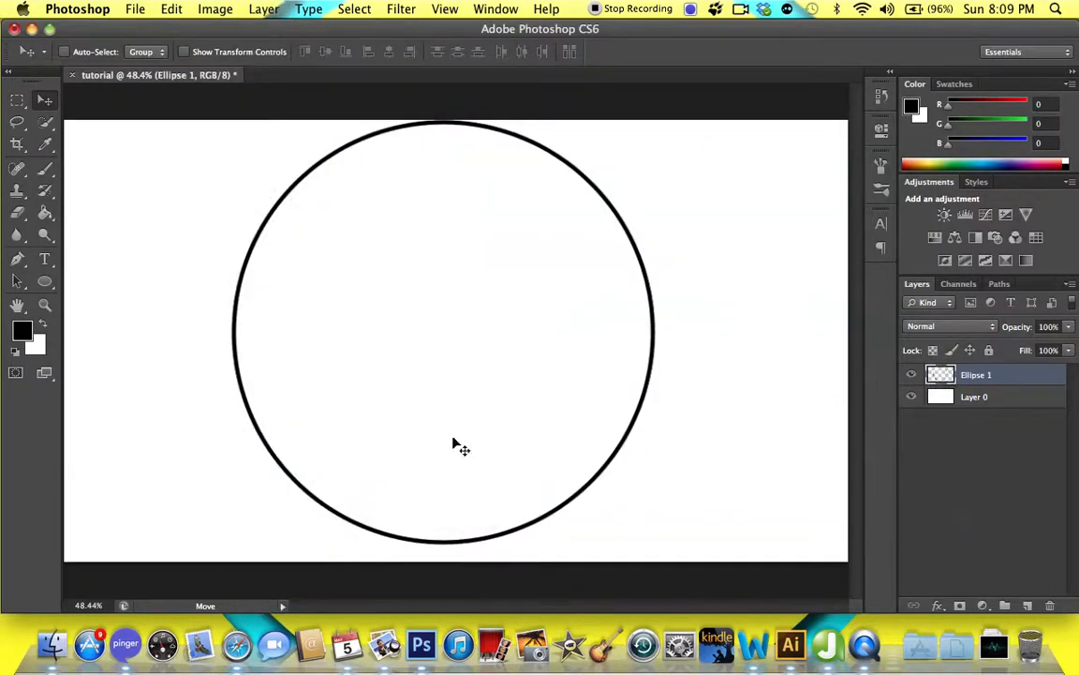
# Move the circle slightly down so its top and bottom margins on the canvas are even
pyautogui.press('super+1')
pyautogui.scroll(-5, 552, 571)
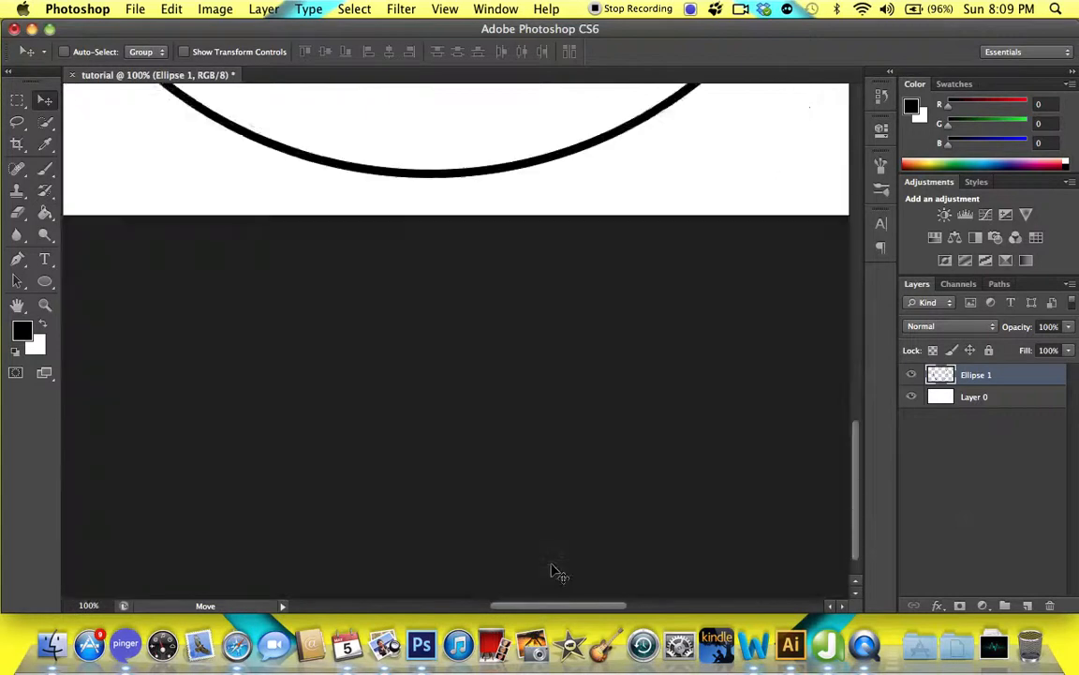
pyautogui.moveTo(535, 338); pyautogui.dragTo(530, 350)
pyautogui.scroll(10, 531, 350)
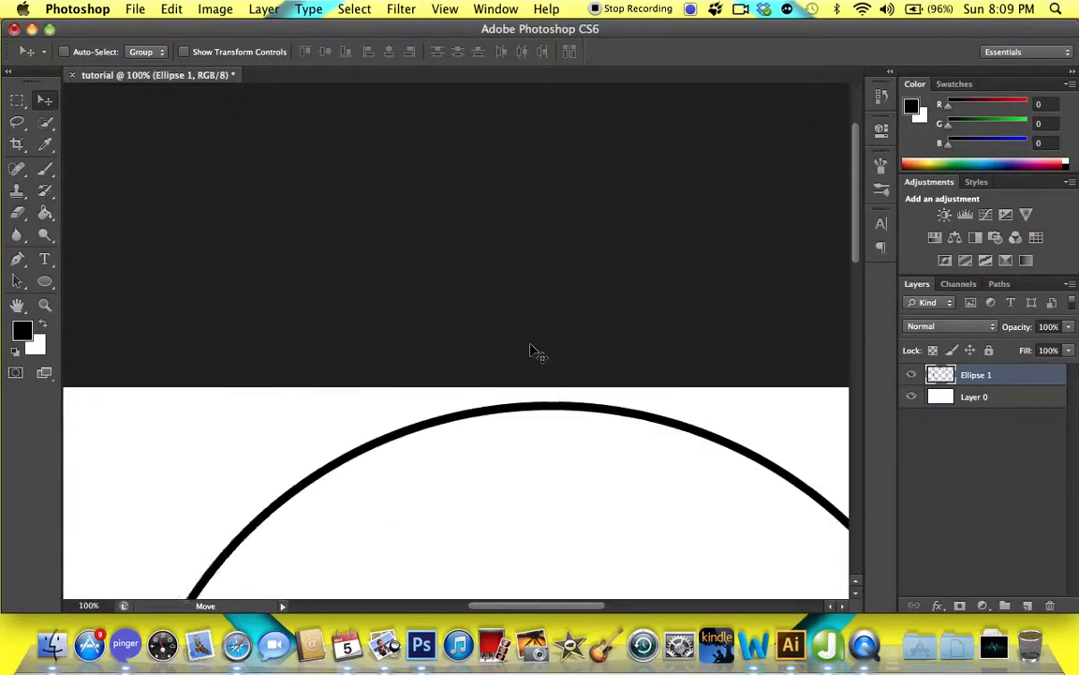
pyautogui.press('super+0')
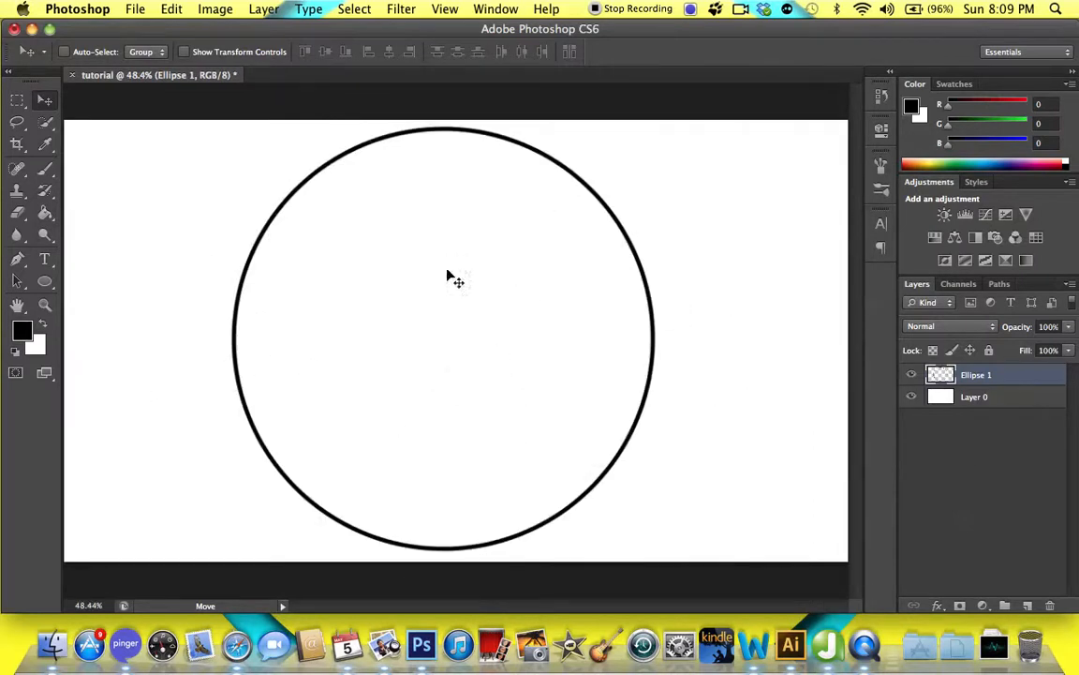
# Choose the Construthinvism font for the Type tool
pyautogui.press('t')
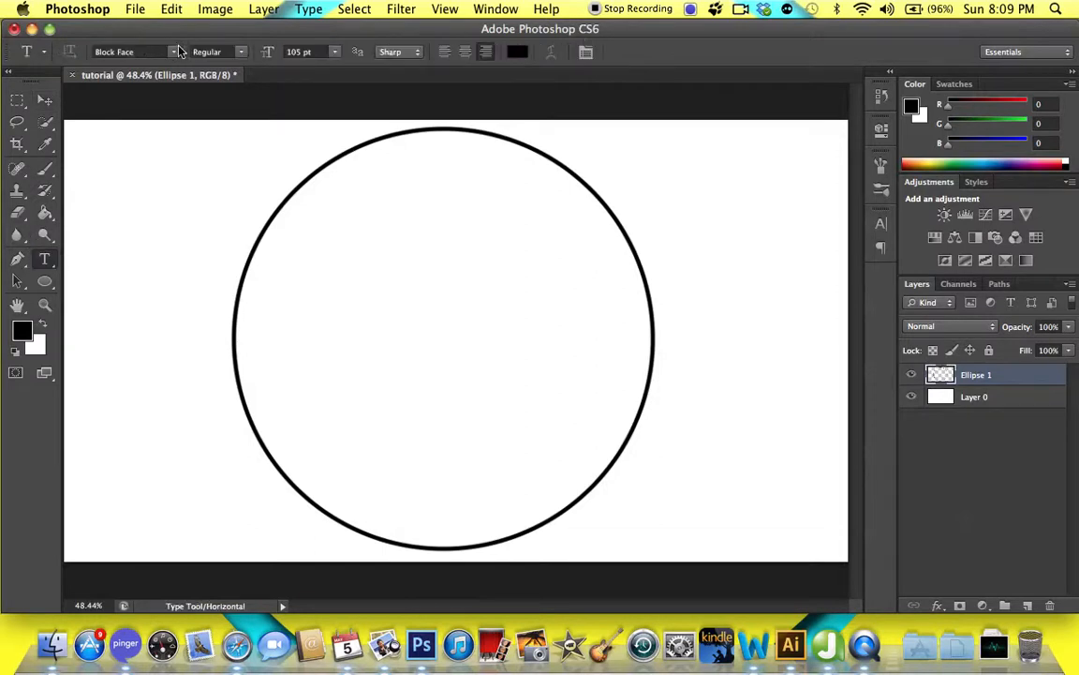
pyautogui.click(174, 52)
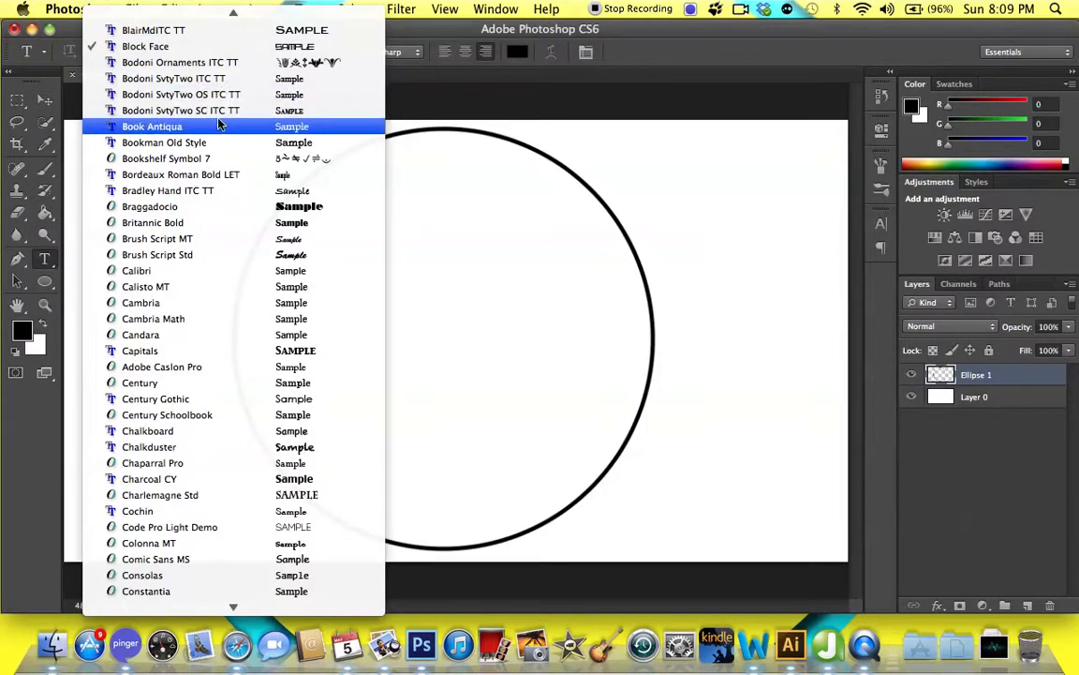
pyautogui.scroll(8, 219, 126)
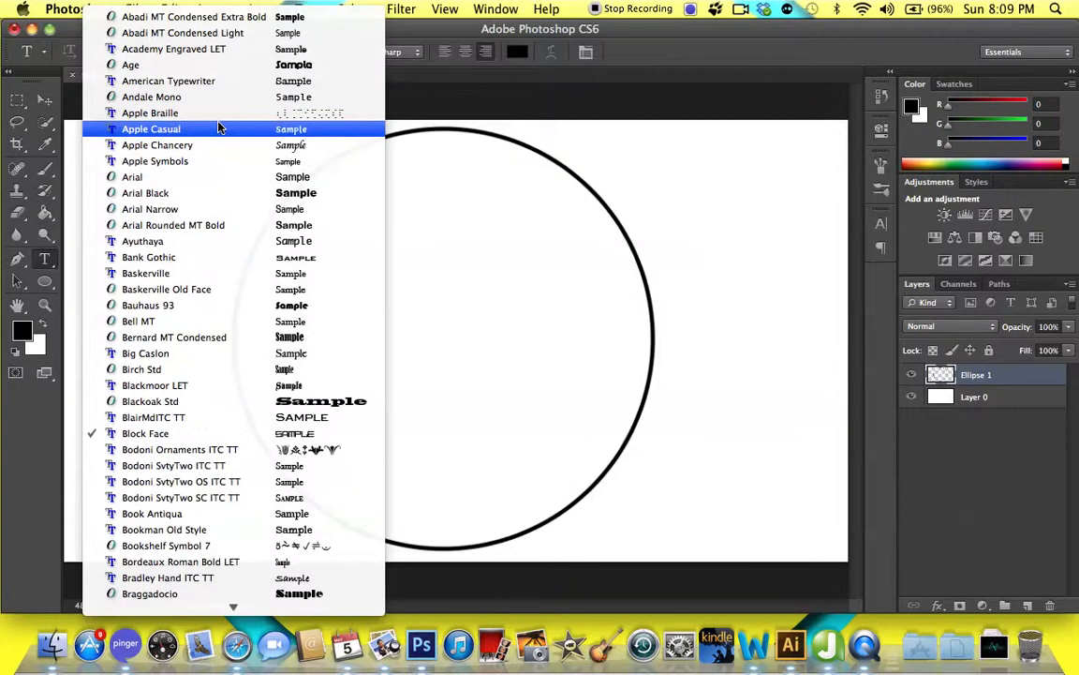
pyautogui.click(218, 127)
pyautogui.click(172, 50)
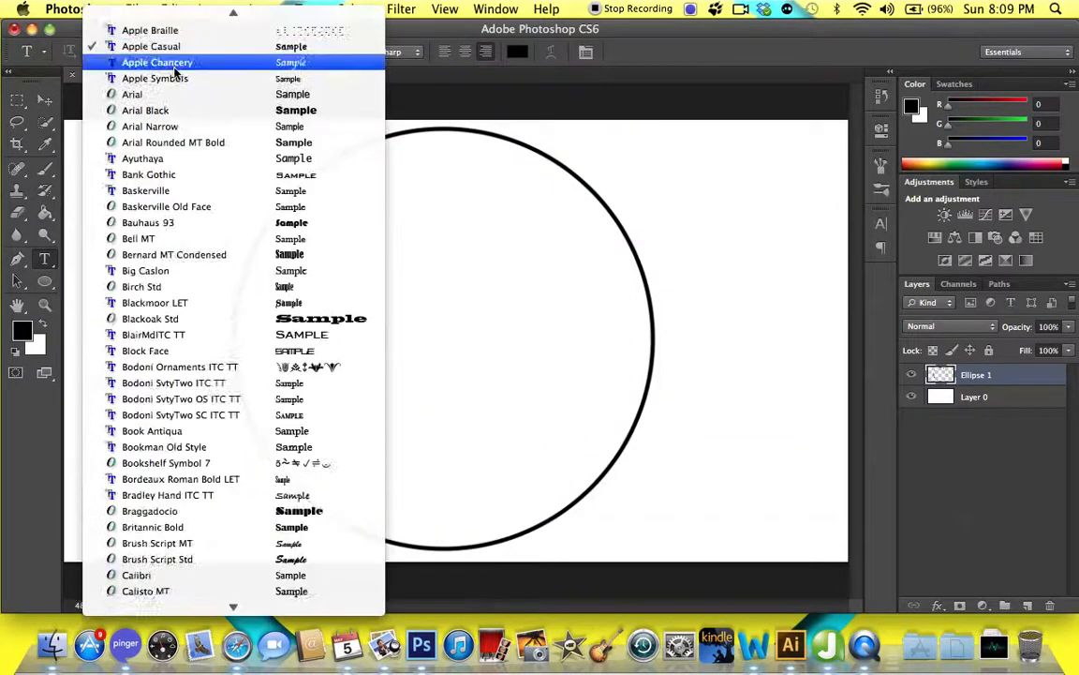
pyautogui.scroll(-8, 187, 338)
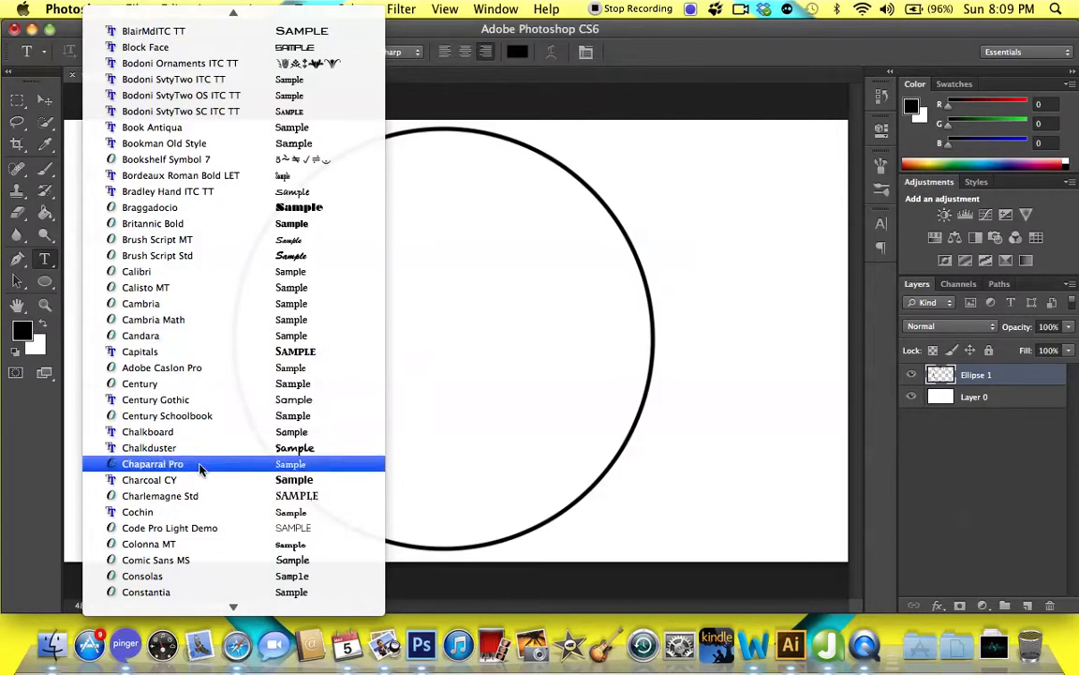
pyautogui.scroll(-2, 231, 460)
pyautogui.scroll(-5, 231, 460)
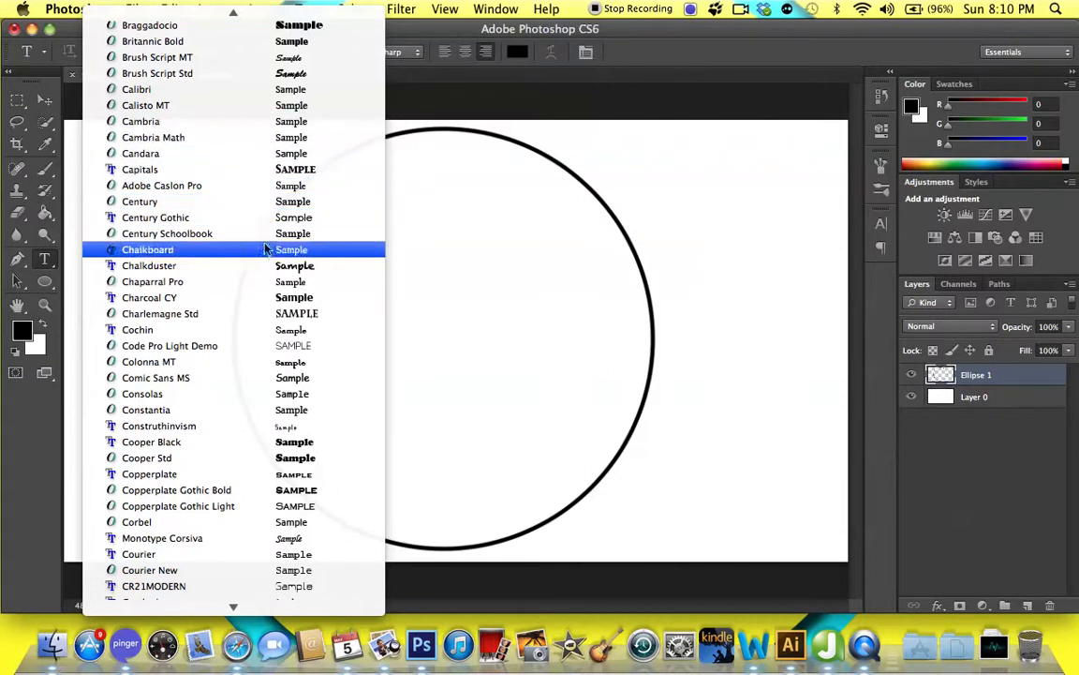
pyautogui.click(248, 426)
# Start a text line near the circle's center, try a few letters in the chosen font and erase them
pyautogui.click(422, 325)
pyautogui.write('wrgrg')
pyautogui.press('BackSpace')
pyautogui.press('BackSpace')
pyautogui.press('BackSpace')
pyautogui.press('BackSpace')
pyautogui.press('BackSpace')
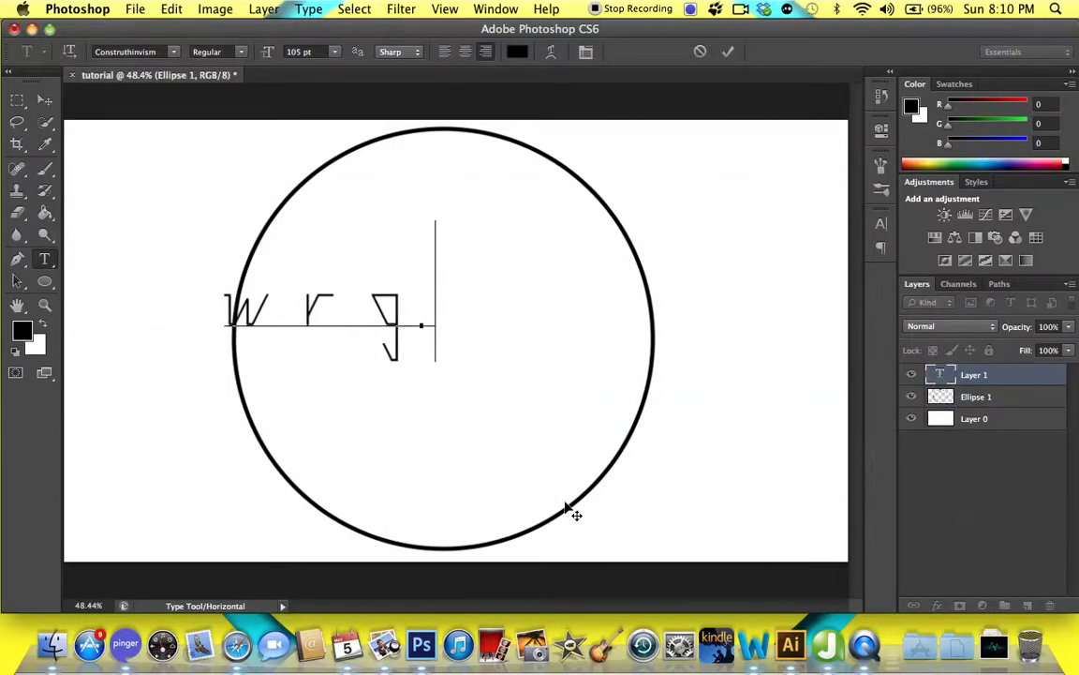
# Change the font of the empty text line to Block Face
pyautogui.click(176, 53)
pyautogui.scroll(10, 150, 211)
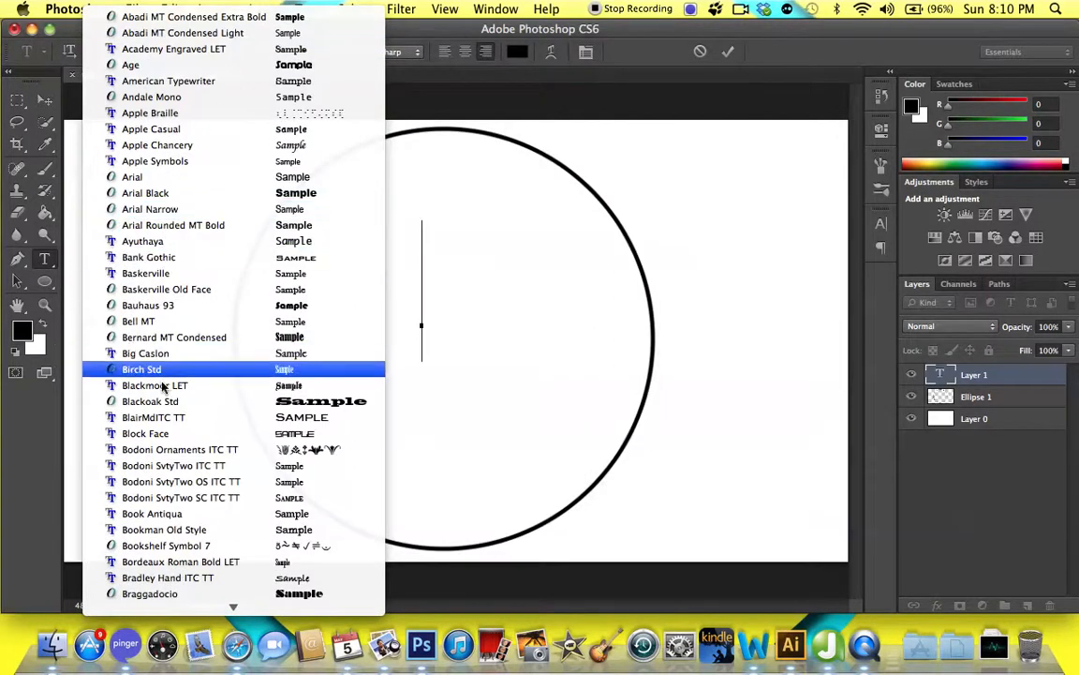
pyautogui.click(174, 434)
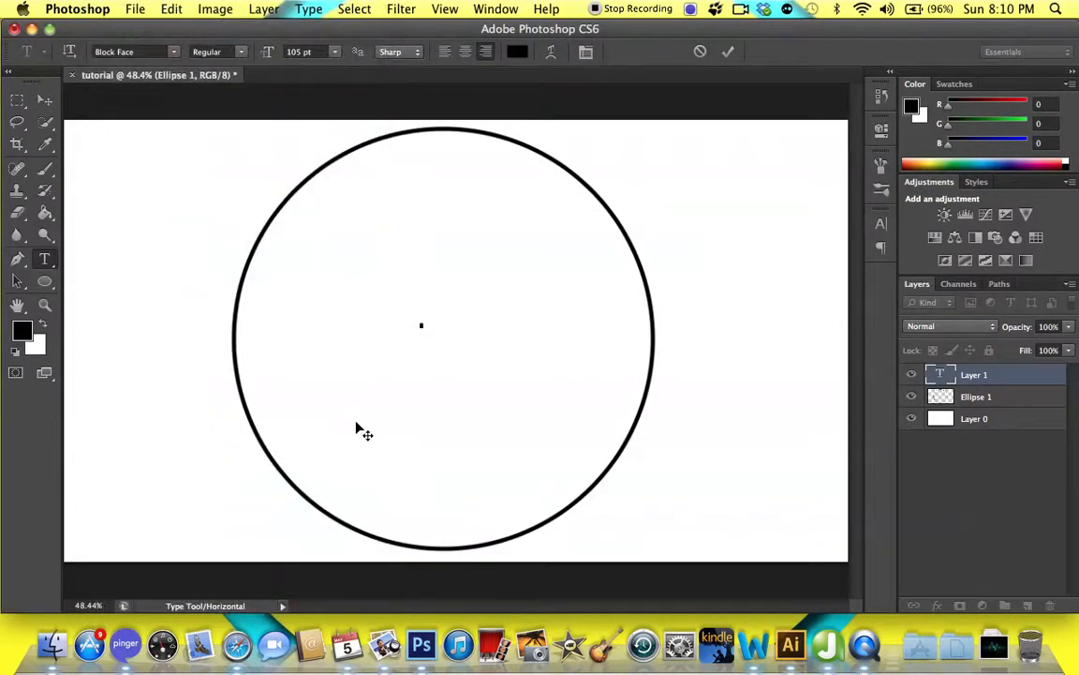
# Enter the word TEXT and position it so it spans the middle of the circle from edge to edge
pyautogui.moveTo(436, 429); pyautogui.dragTo(454, 466)
pyautogui.moveTo(454, 468); pyautogui.dragTo(463, 473)
pyautogui.write('TE')
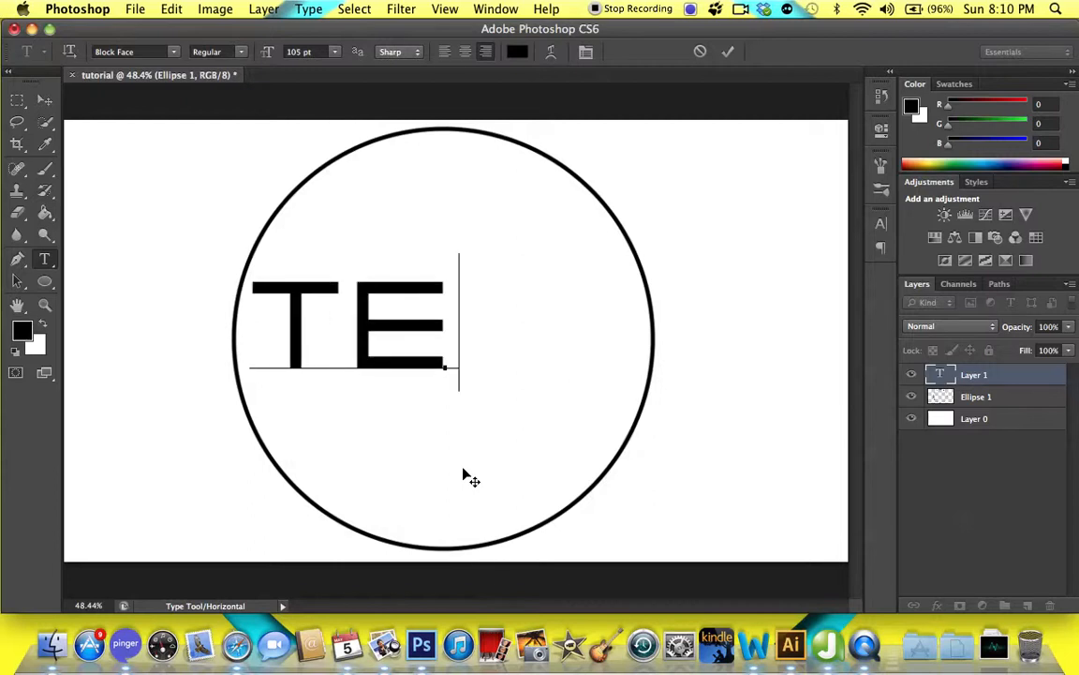
pyautogui.write('XT')
pyautogui.moveTo(466, 475); pyautogui.dragTo(658, 492)
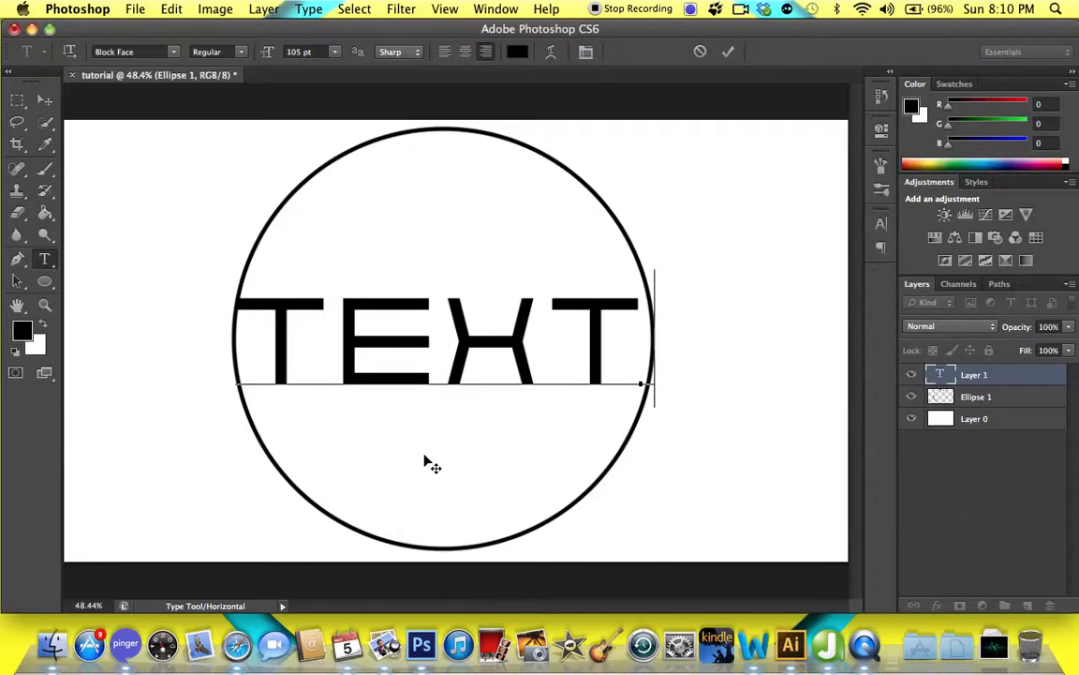
pyautogui.moveTo(428, 461); pyautogui.dragTo(433, 466)
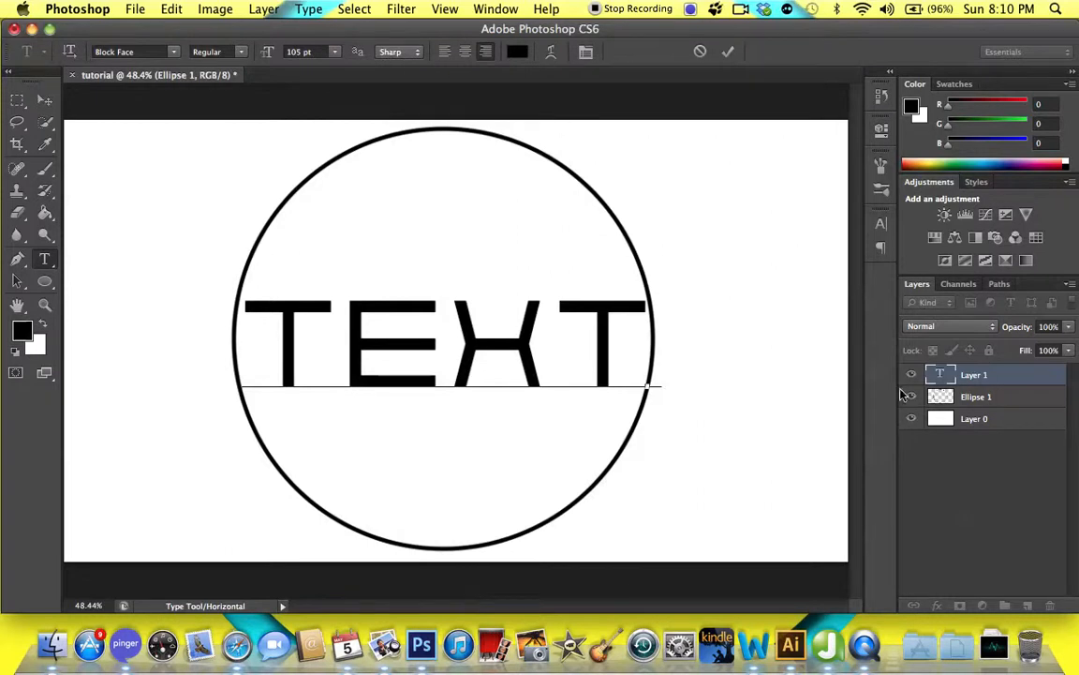
# Rasterize the text layer and move the word slightly lower inside the circle
pyautogui.click(265, 9)
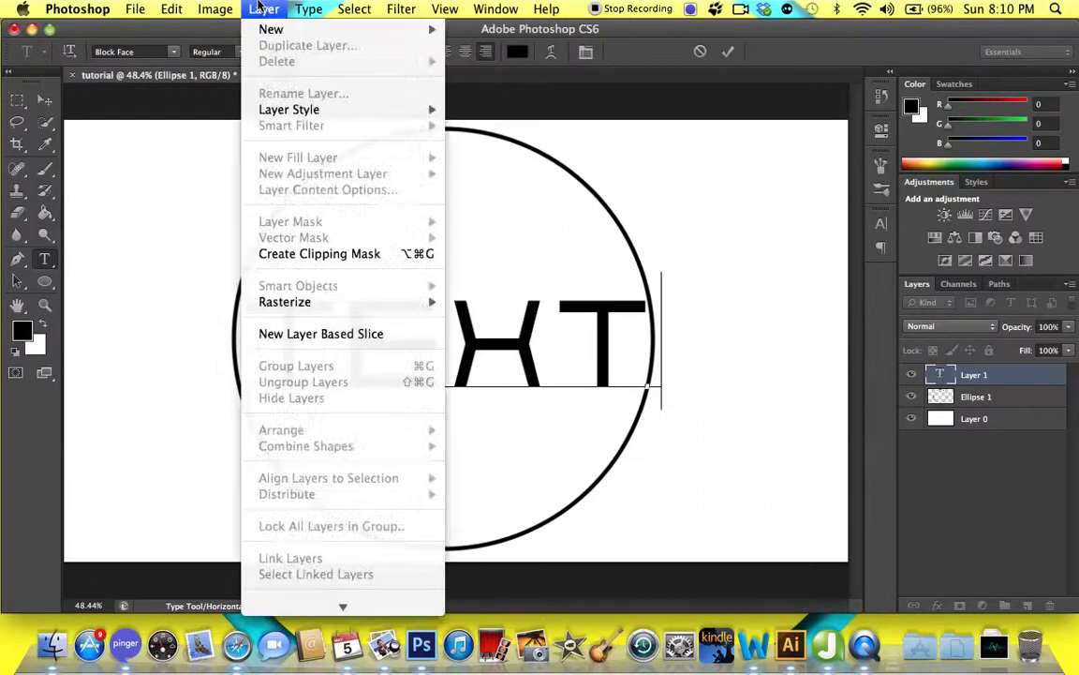
pyautogui.moveTo(421, 302)
pyautogui.click(475, 414)
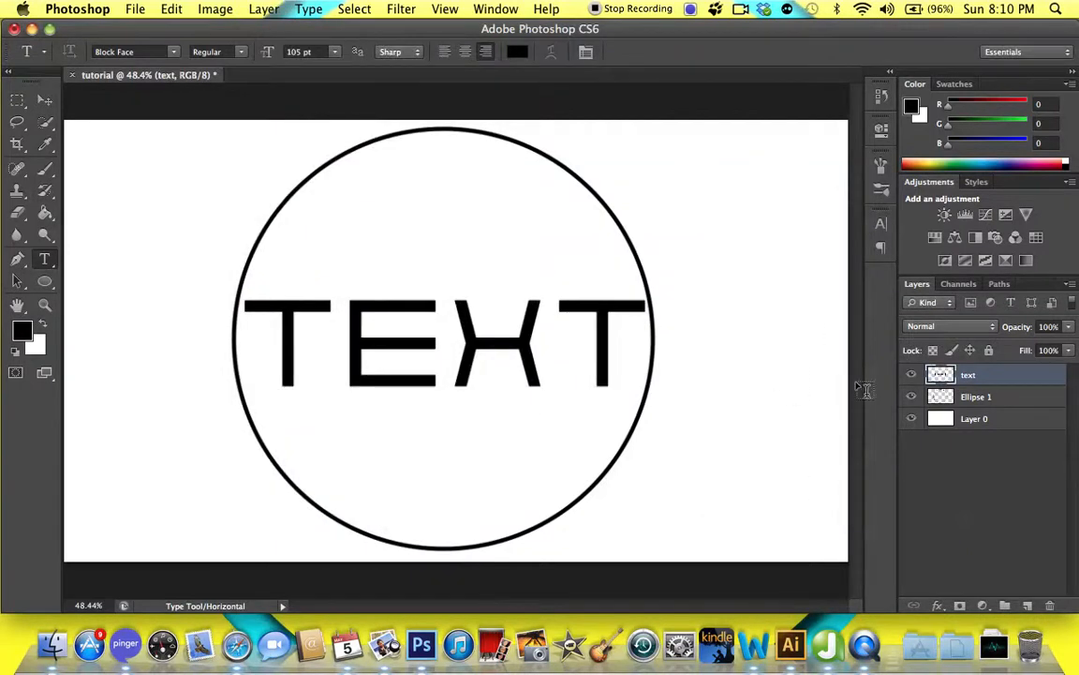
pyautogui.press('v')
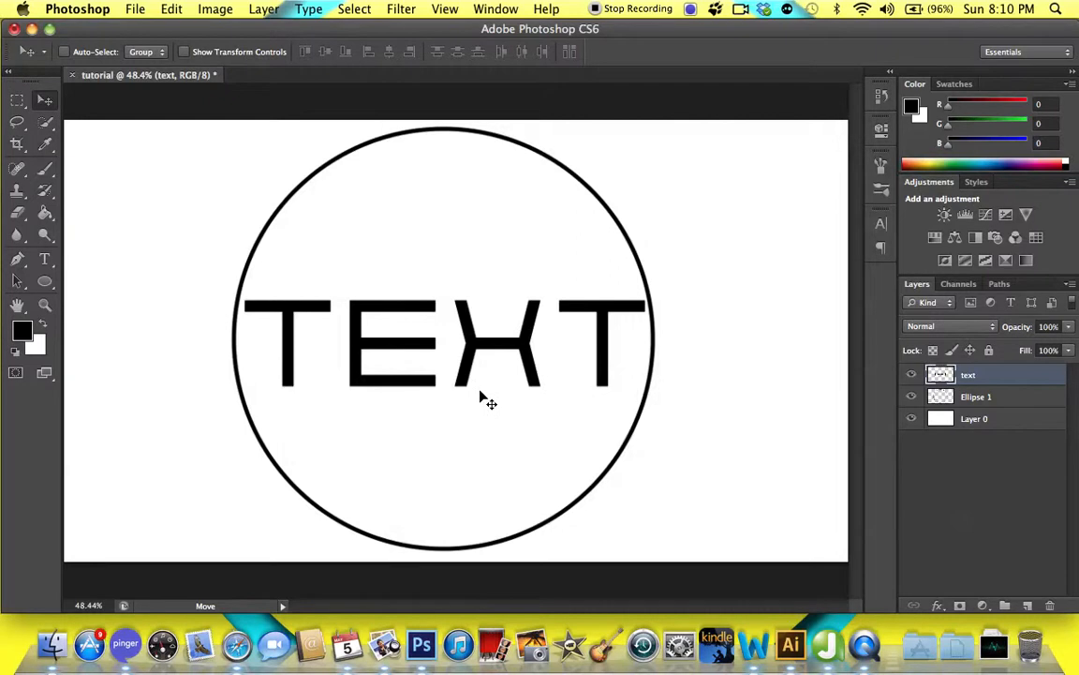
pyautogui.moveTo(480, 400); pyautogui.dragTo(479, 403)
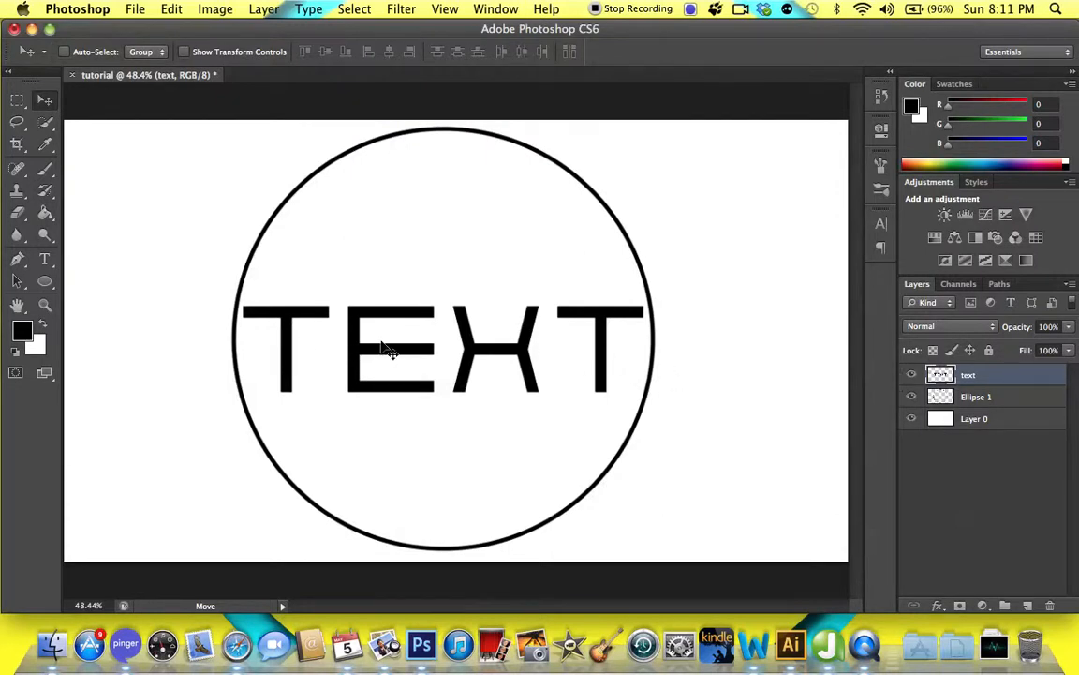
# Draw a rectangle about 1017 px by 27 px along the tops of the letters, spanning the circle from edge to edge
pyautogui.press('super+plus')
pyautogui.press('super+plus')
pyautogui.hscroll(-6, 375, 344)
pyautogui.hscroll(3, 376, 344)
pyautogui.hscroll(2, 375, 343)
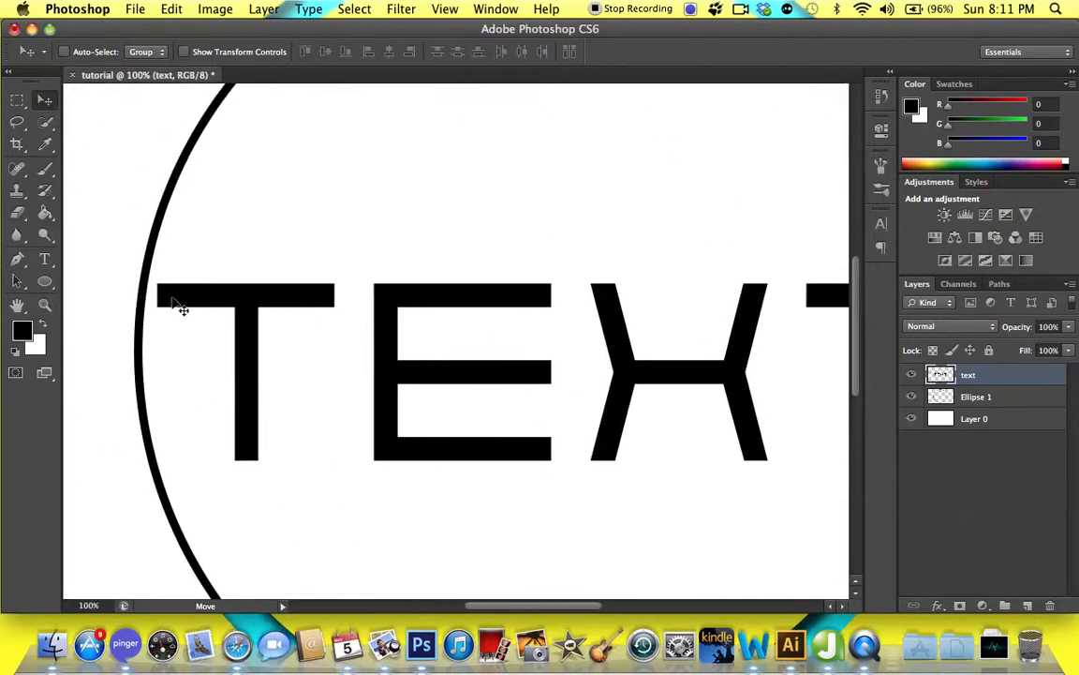
pyautogui.click(52, 283)
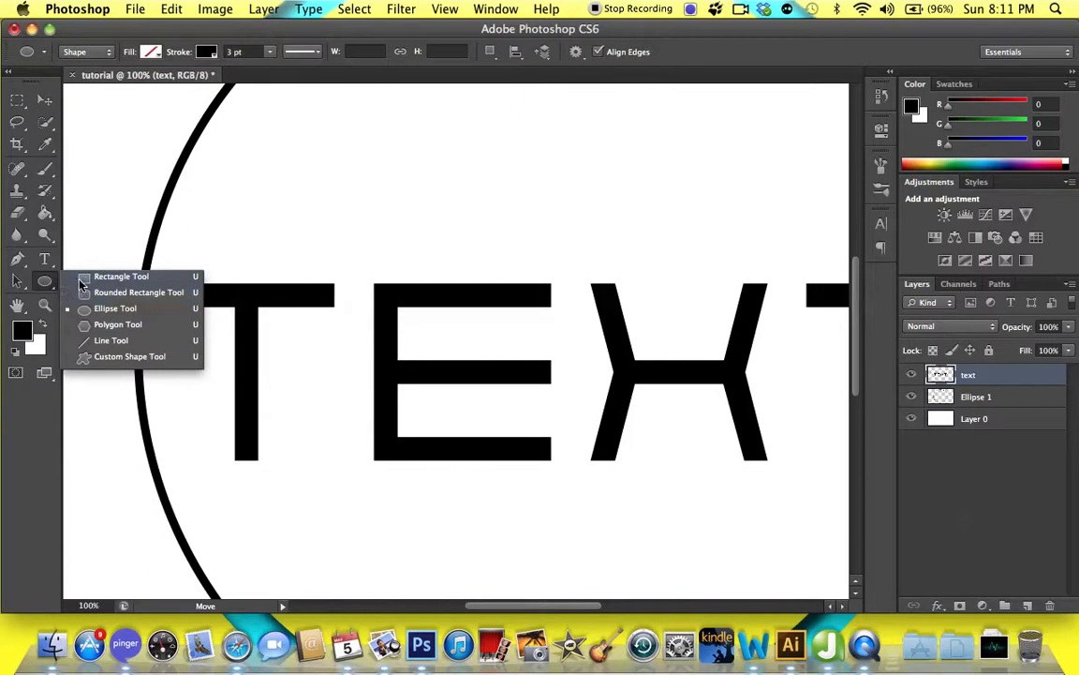
pyautogui.click(120, 276)
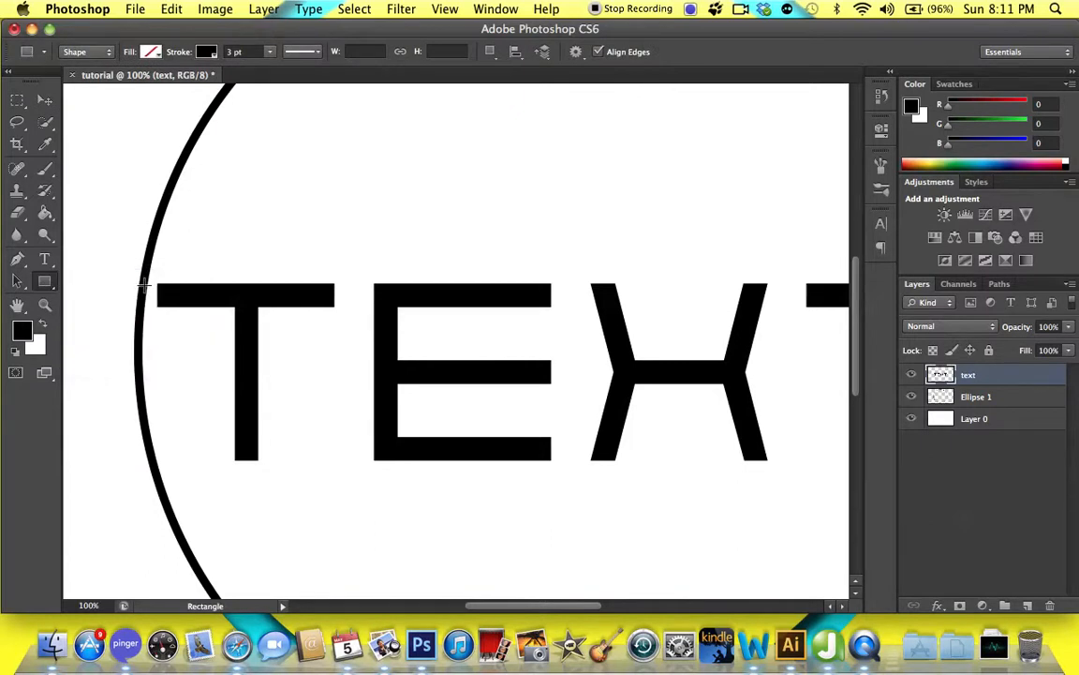
pyautogui.moveTo(143, 281); pyautogui.dragTo(740, 299)
# Fill the rectangle with solid black, remove its stroke, and deselect its layer
pyautogui.hscroll(-10, 497, 251)
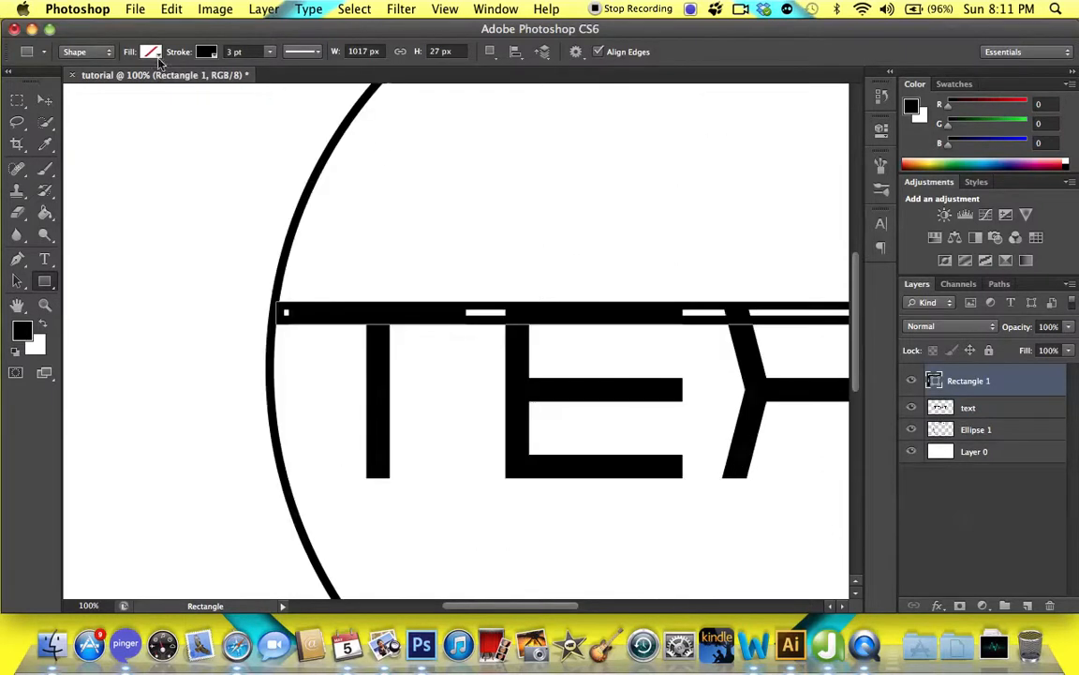
pyautogui.click(148, 52)
pyautogui.click(112, 84)
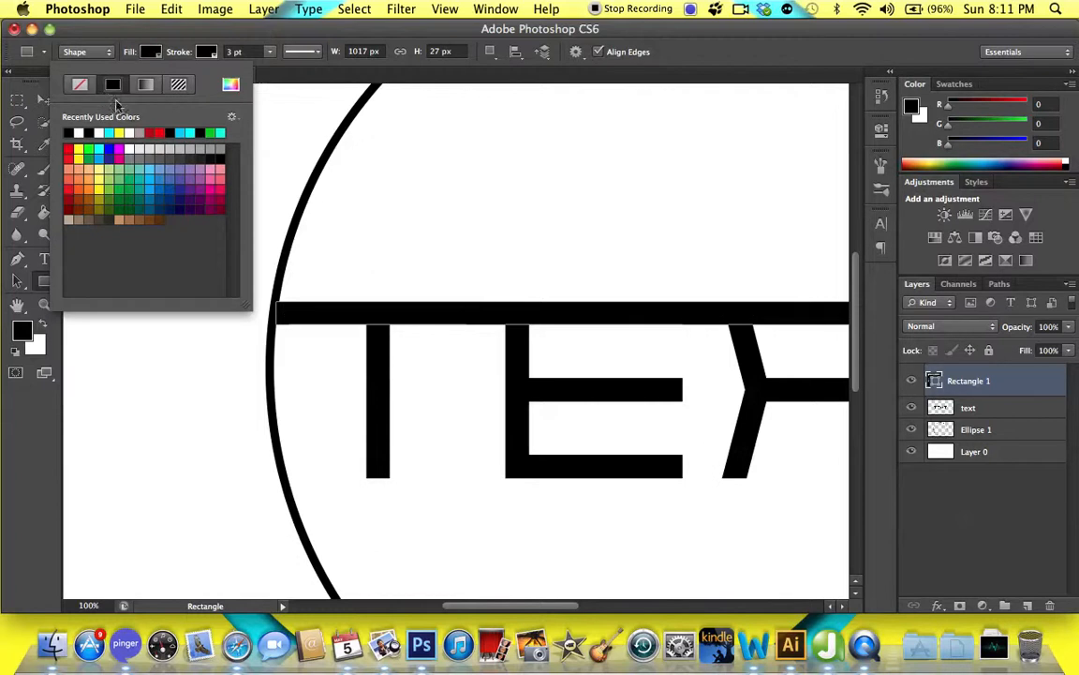
pyautogui.click(197, 52)
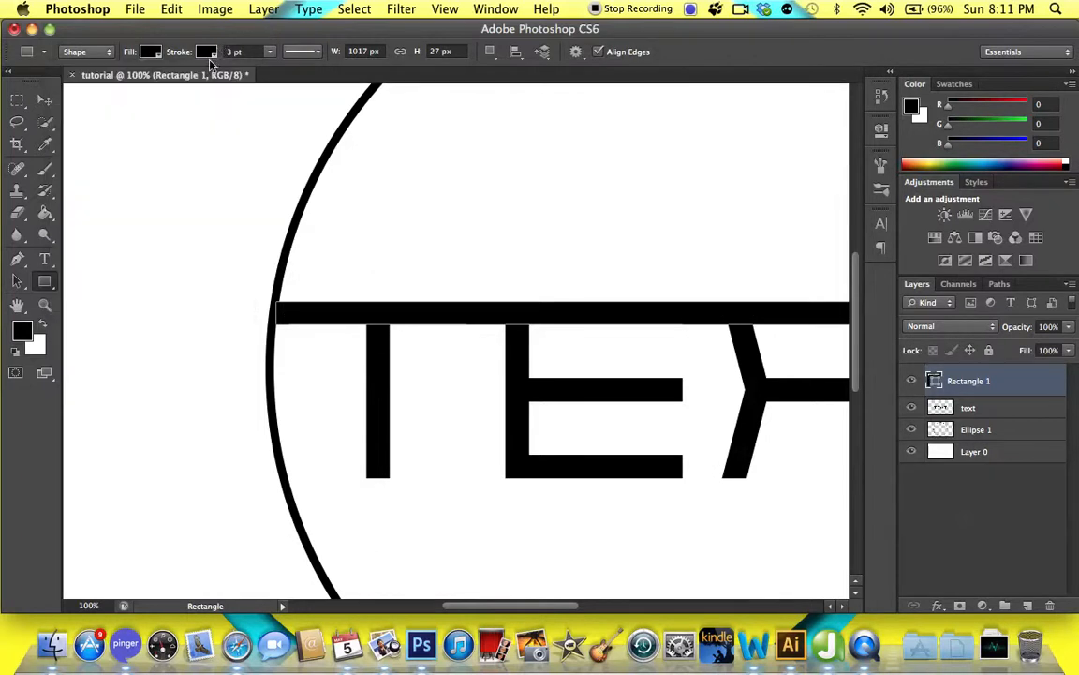
pyautogui.click(198, 51)
pyautogui.click(137, 82)
pyautogui.click(206, 42)
pyautogui.hscroll(6, 422, 243)
pyautogui.scroll(-2, 421, 243)
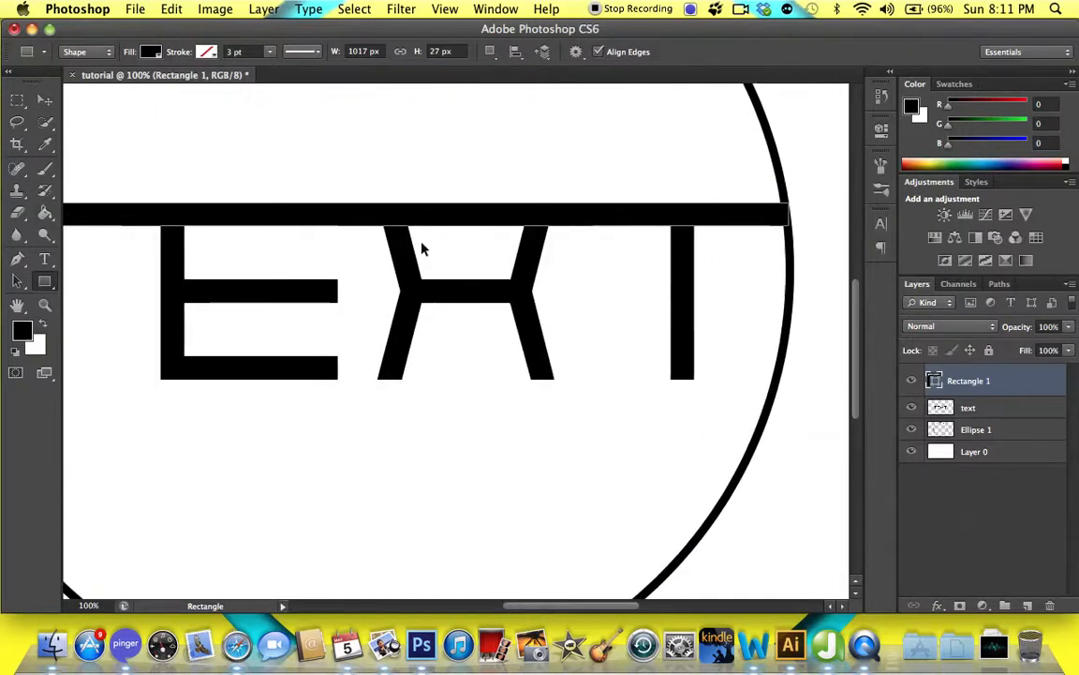
pyautogui.press('super+0')
pyautogui.click(954, 496)
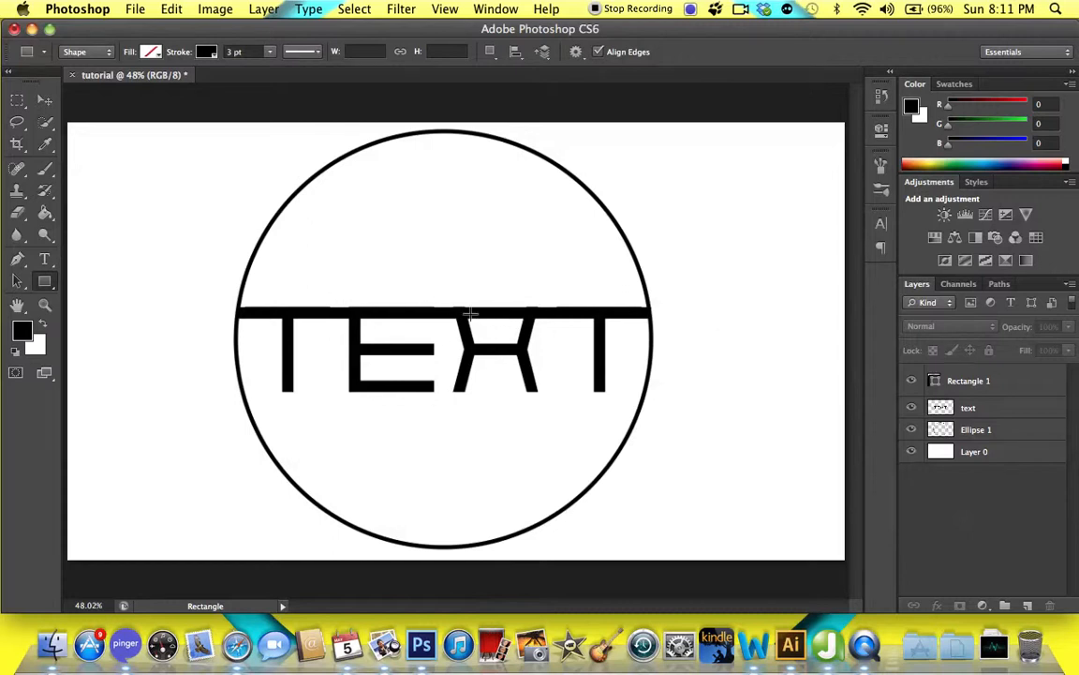
pyautogui.press('v')
pyautogui.click(420, 314)
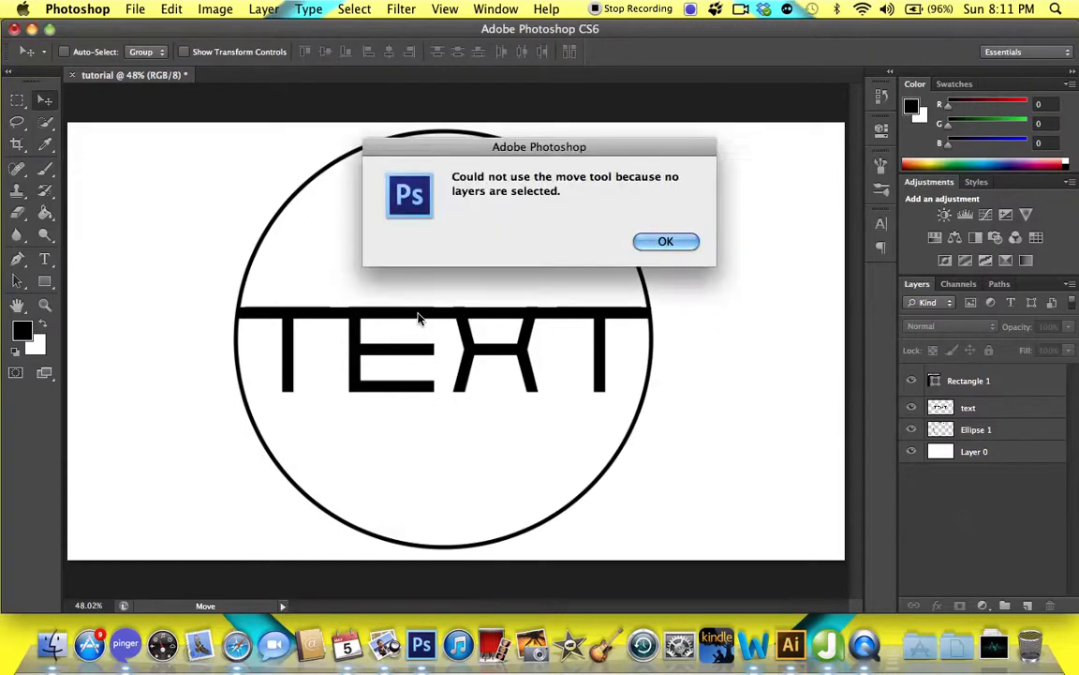
pyautogui.press('Return')
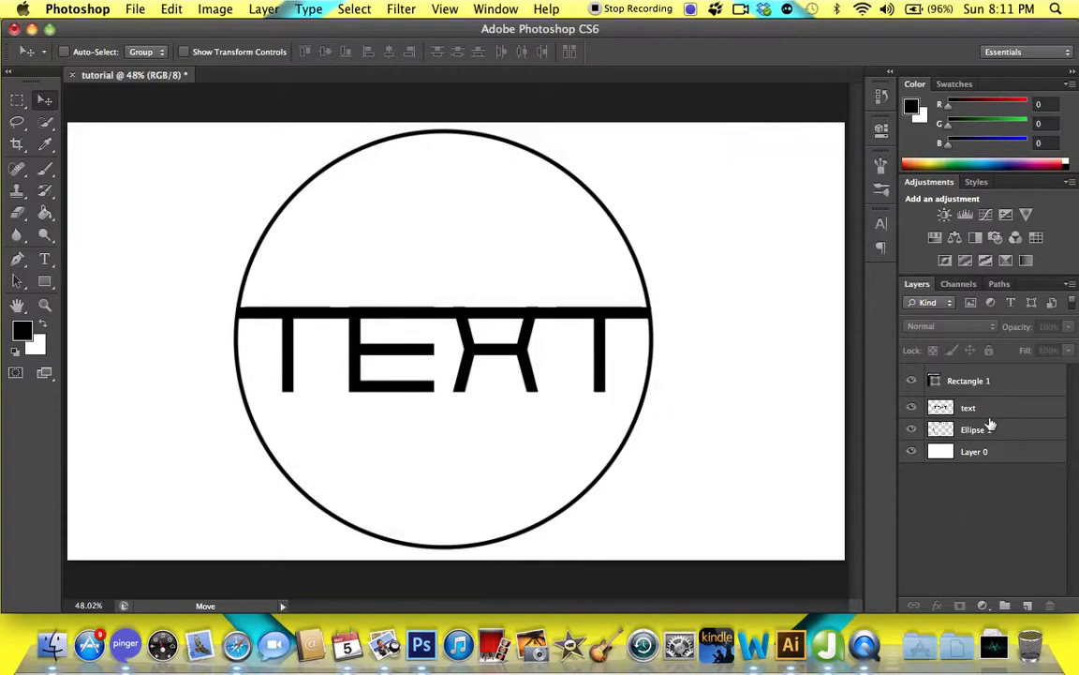
# Try to thicken the horizontal bar on the Rectangle 1 layer by stretching its upper edge
pyautogui.click(948, 386)
pyautogui.hotkey('ctrl', 't')
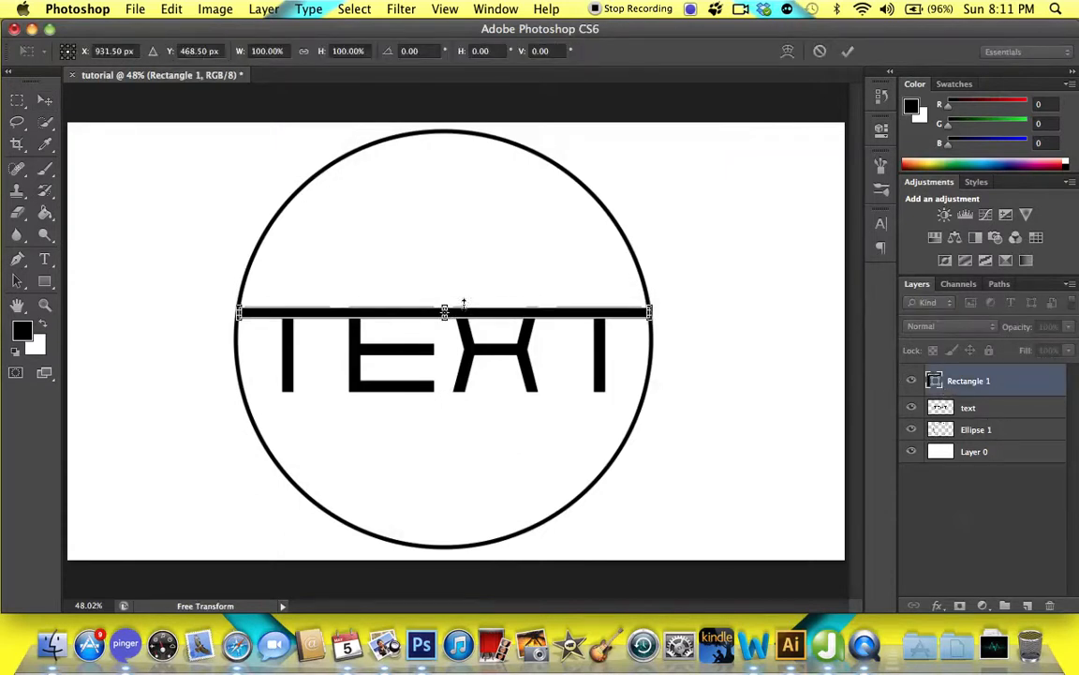
pyautogui.moveTo(464, 300); pyautogui.dragTo(464, 291)
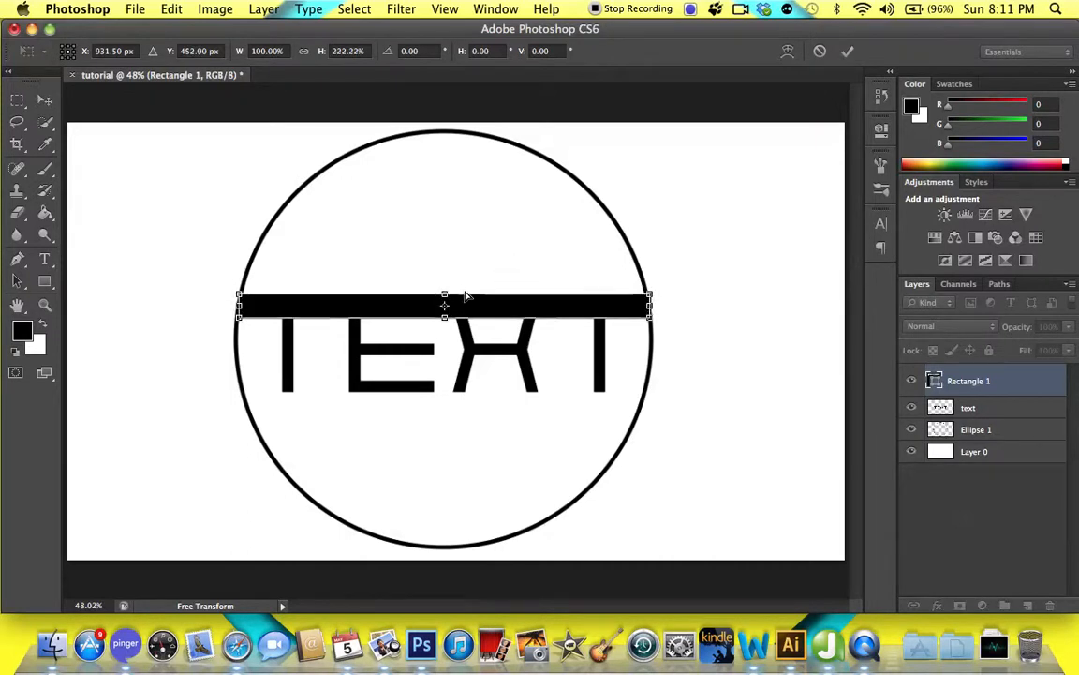
pyautogui.press('super+equal')
pyautogui.press('super+equal')
pyautogui.press('super+equal')
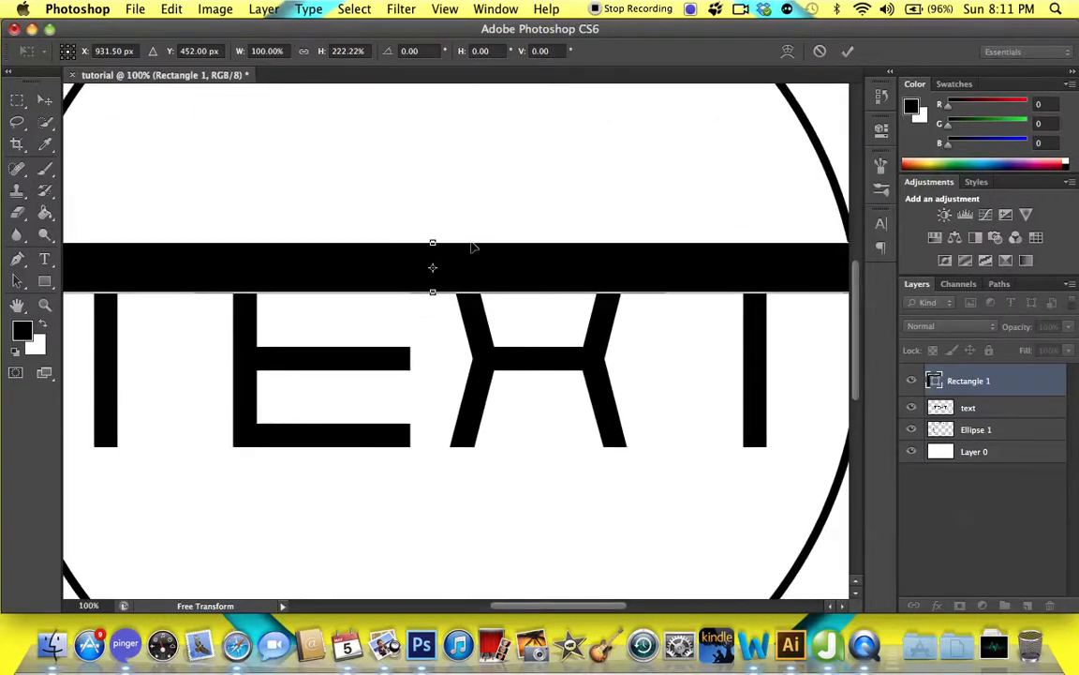
pyautogui.moveTo(482, 234); pyautogui.dragTo(483, 257)
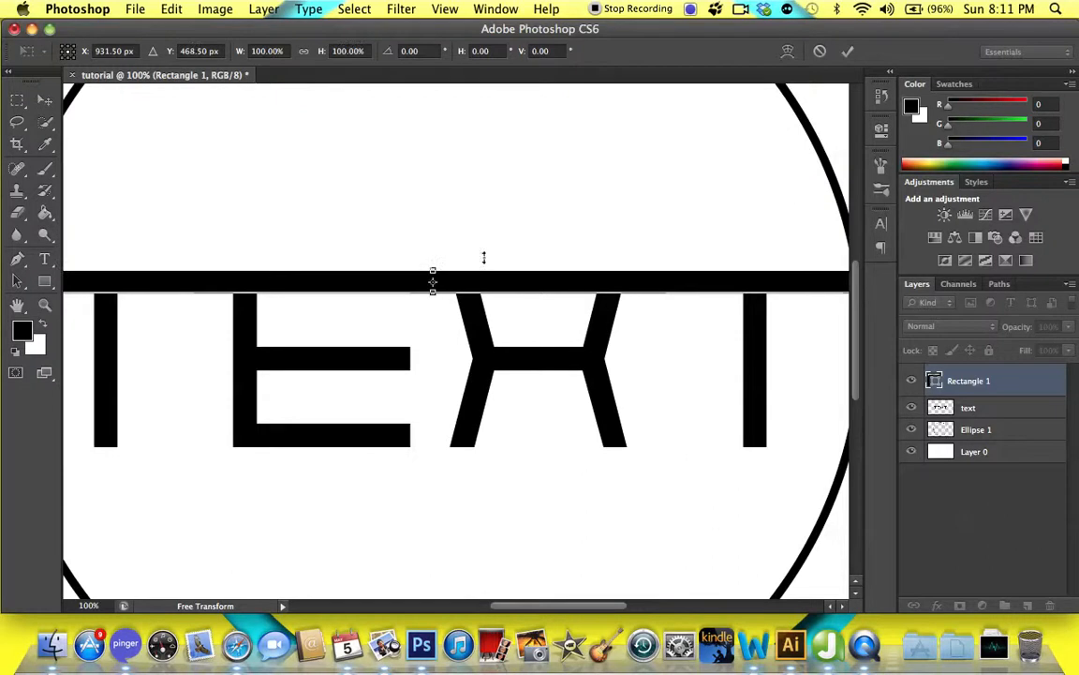
pyautogui.press('Return')
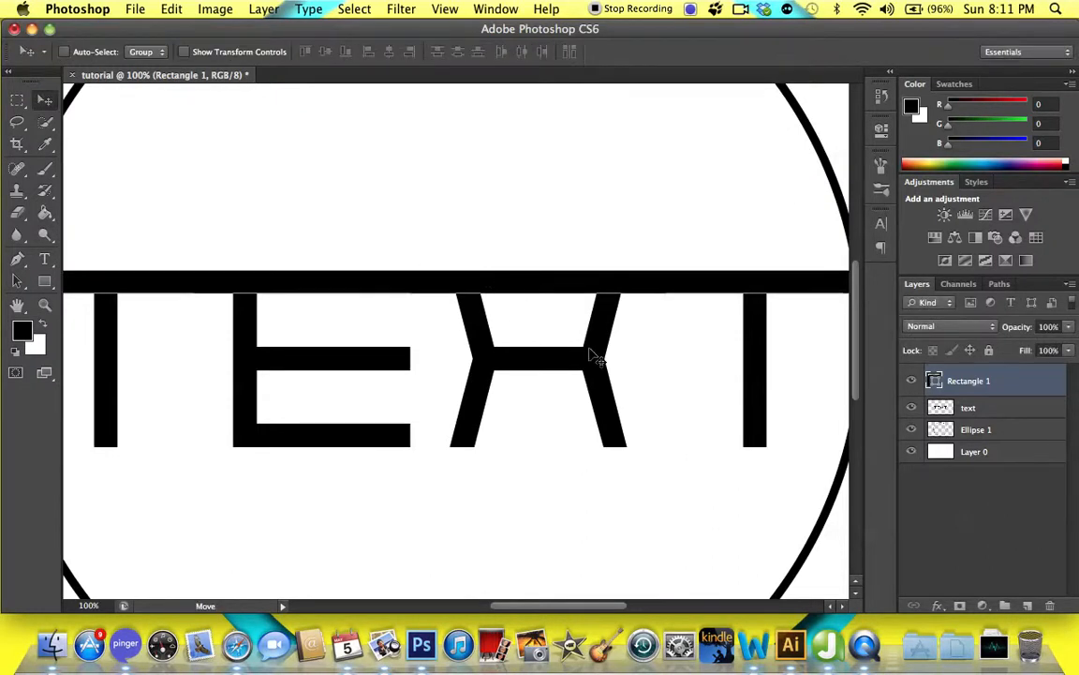
pyautogui.press('super+0')
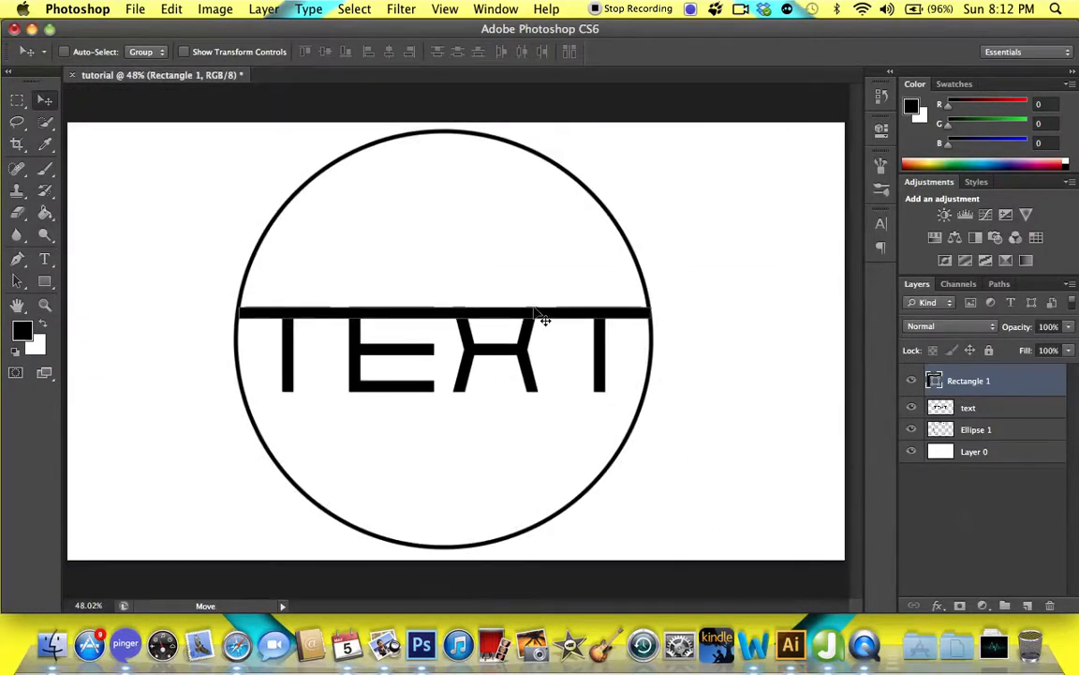
# Stretch the horizontal bar upward to about 114.81% height so it covers the tops of the letters, and deselect its layer
pyautogui.press('super+plus')
pyautogui.press('super+plus')
pyautogui.press('super+plus')
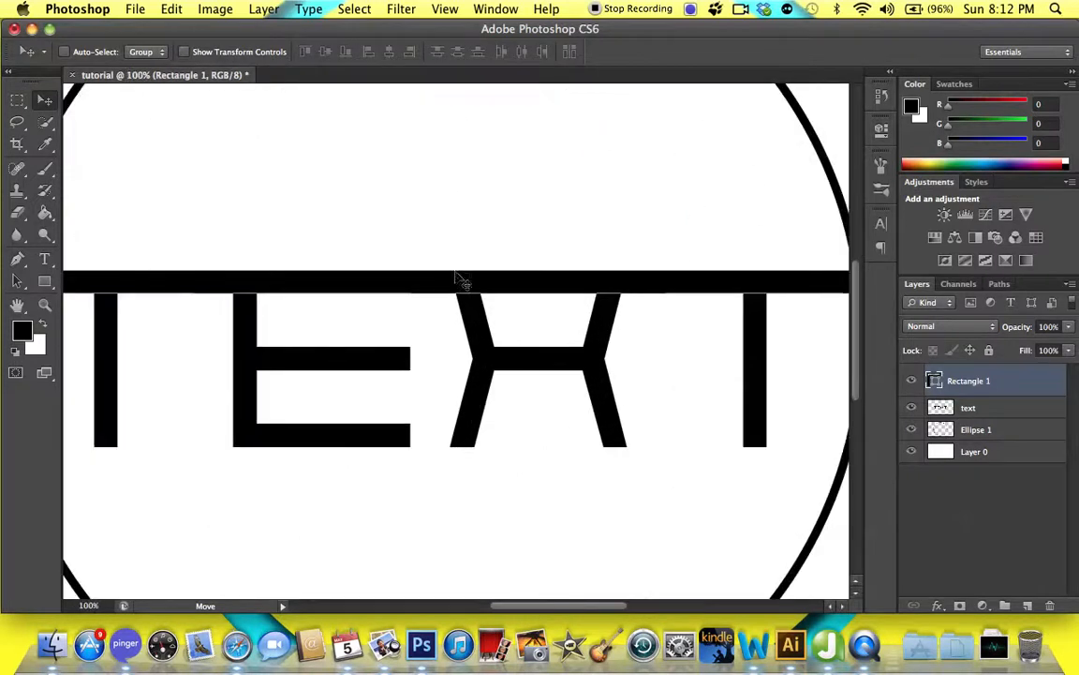
pyautogui.press('super+t')
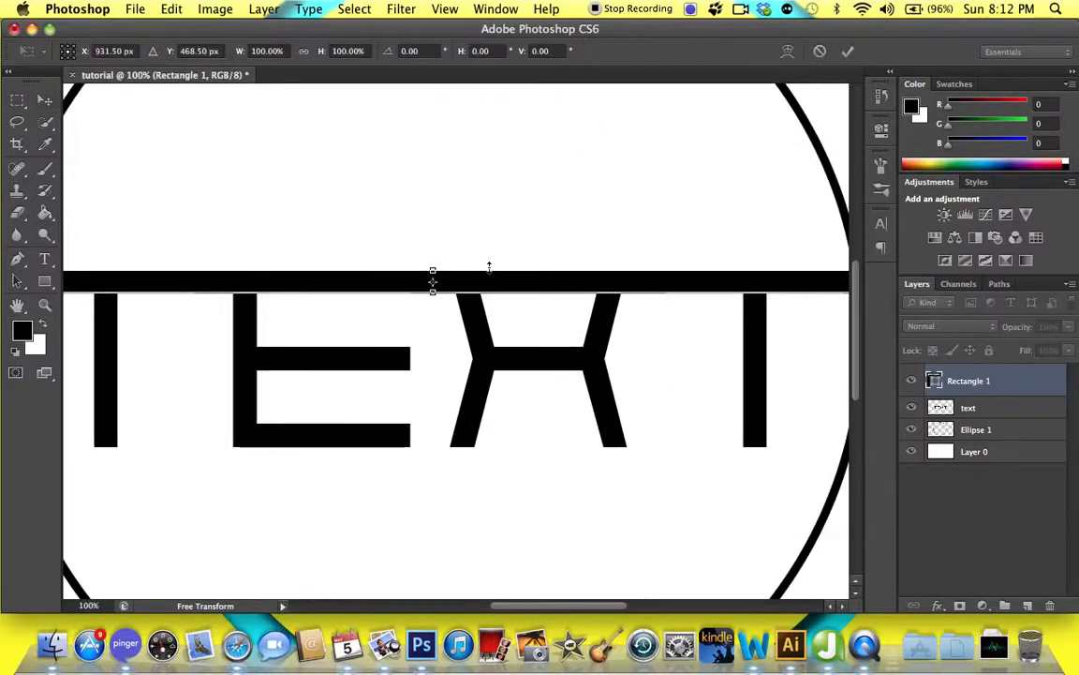
pyautogui.moveTo(488, 266); pyautogui.dragTo(486, 265)
pyautogui.press('super+equal')
pyautogui.press('super+equal')
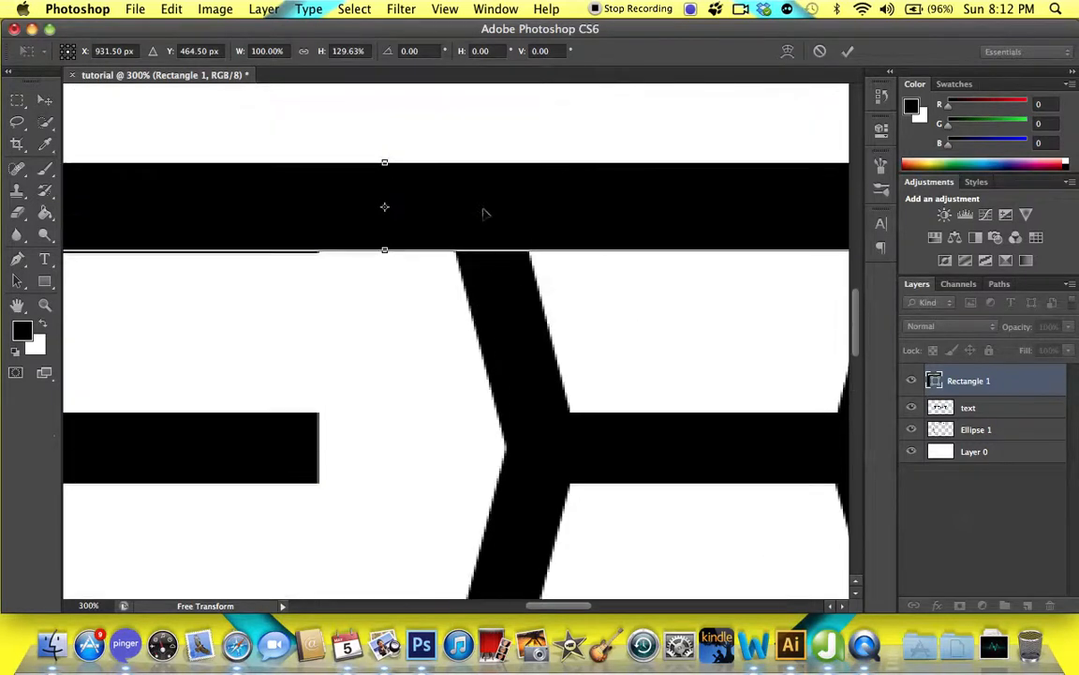
pyautogui.moveTo(487, 157)
pyautogui.mouseDown()
pyautogui.moveTo(490, 185)
pyautogui.moveTo(488, 167)
pyautogui.mouseUp()
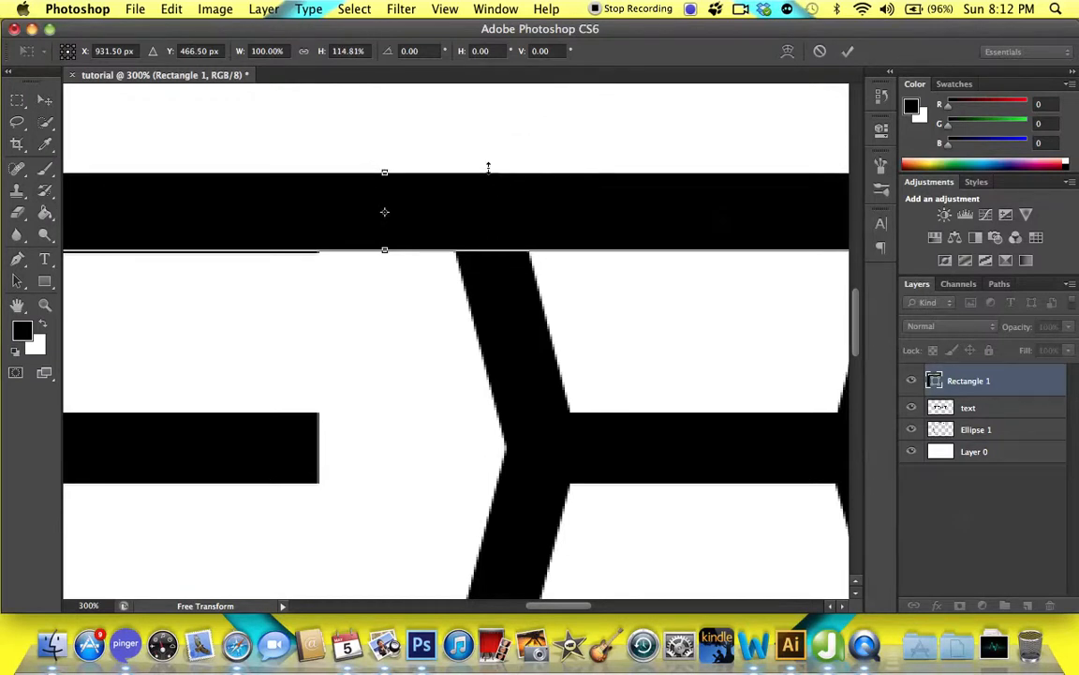
pyautogui.press('Return')
pyautogui.press('super+0')
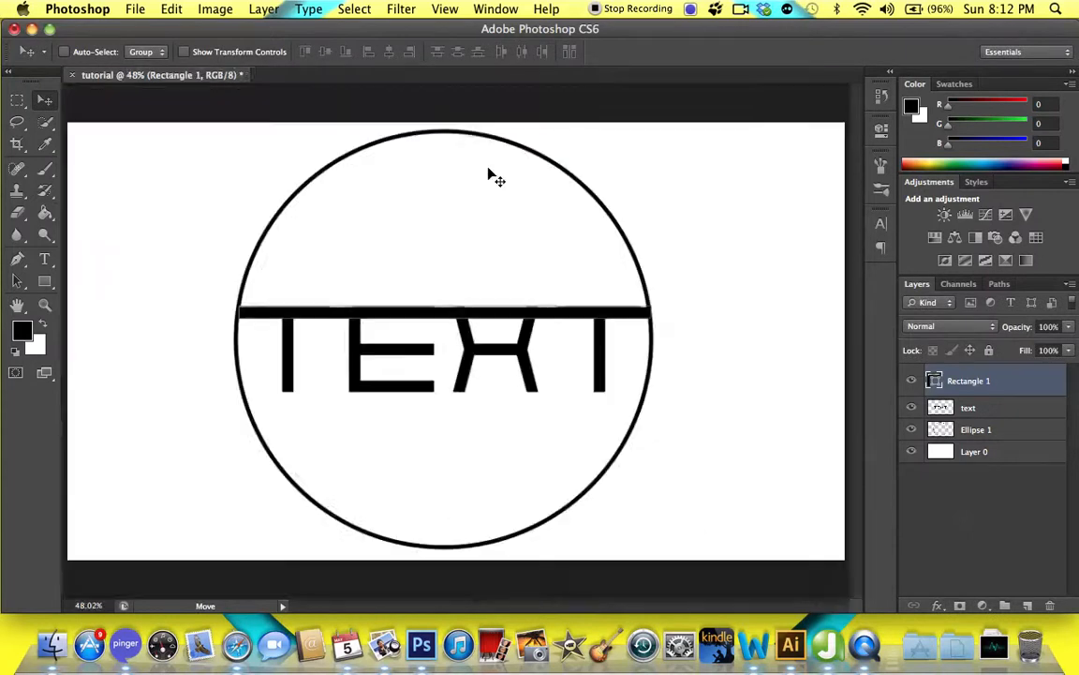
pyautogui.click(970, 503)
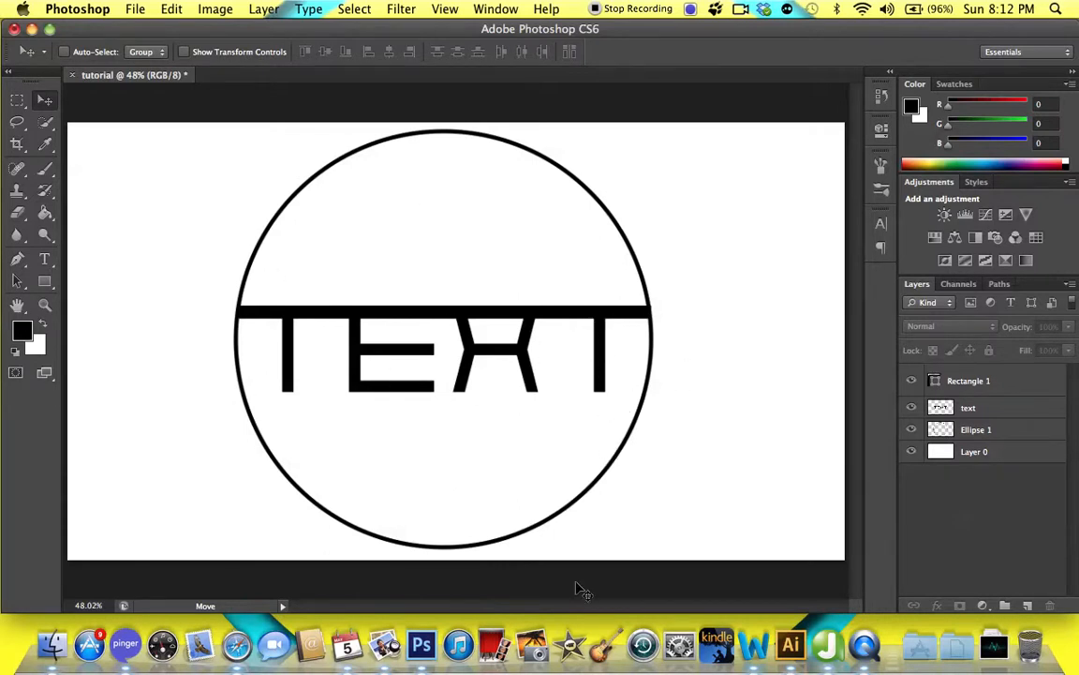
# Draw a rectangle about 27 px by 246 px extending the last T's stem down to the circle
pyautogui.click(48, 284)
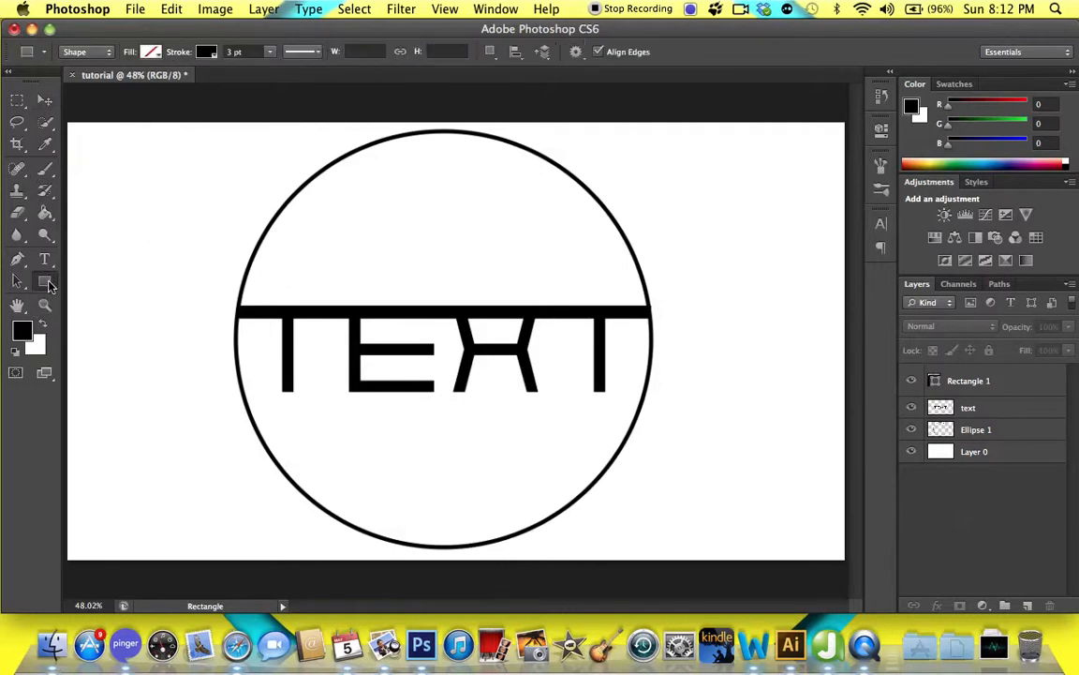
pyautogui.press('super+plus')
pyautogui.press('super+plus')
pyautogui.press('super+plus')
pyautogui.hscroll(5, 620, 388)
pyautogui.scroll(-3, 619, 388)
pyautogui.hscroll(-3, 620, 388)
pyautogui.moveTo(614, 255)
pyautogui.mouseDown()
pyautogui.moveTo(645, 379)
pyautogui.moveTo(634, 460)
pyautogui.mouseUp()
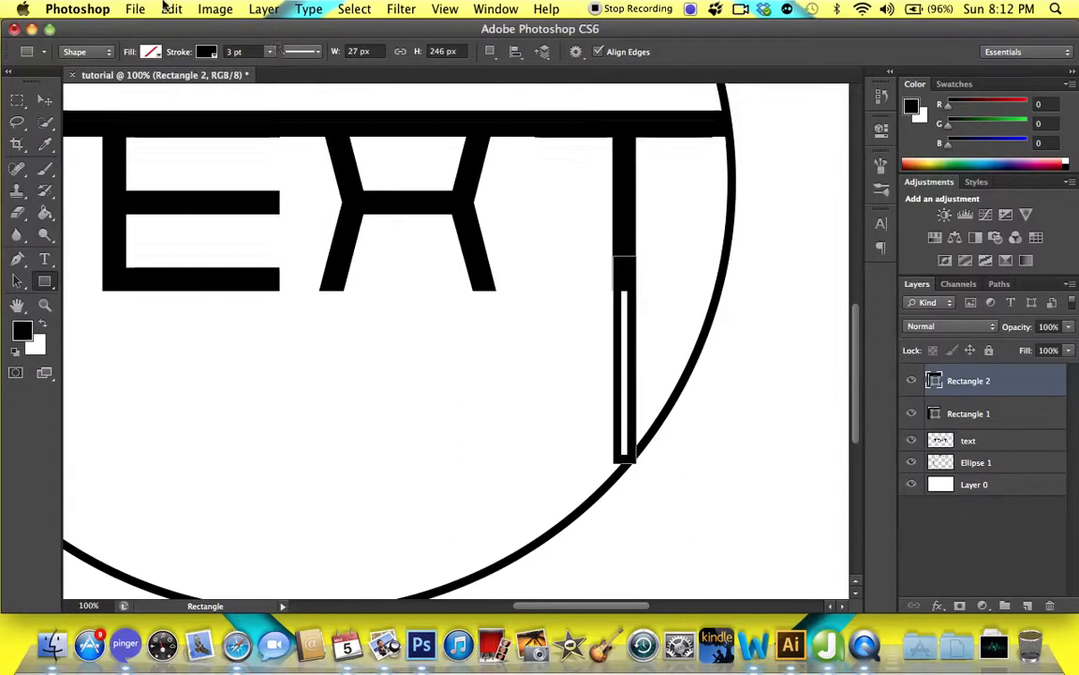
# Fill the stem extension with solid black and deselect its layer
pyautogui.click(151, 52)
pyautogui.click(112, 84)
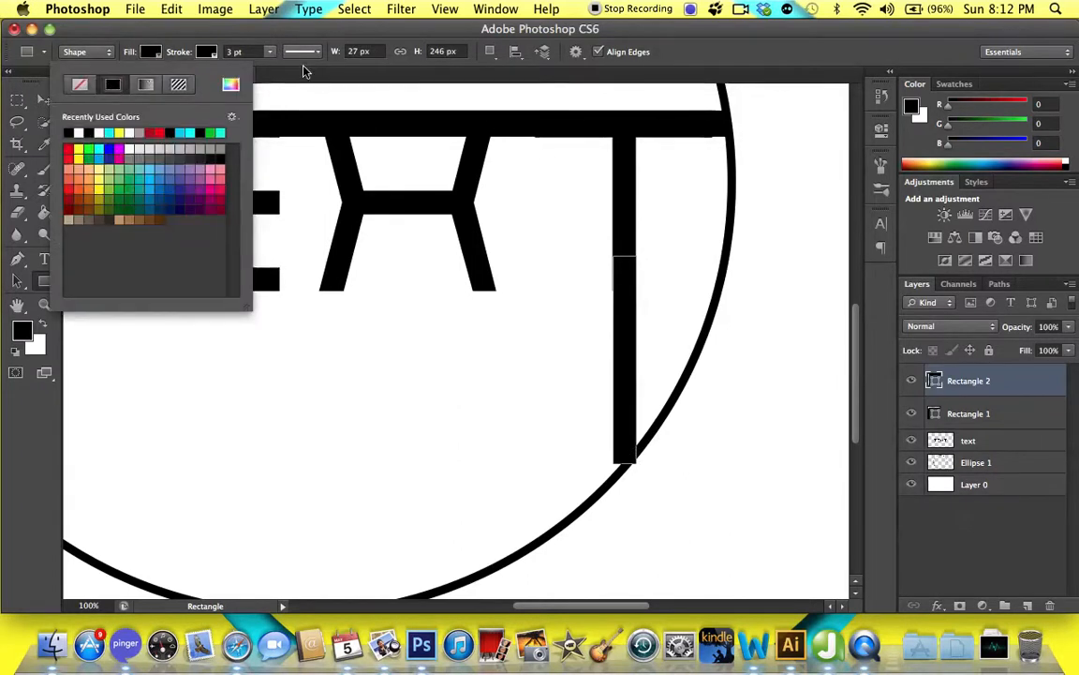
pyautogui.click(628, 30)
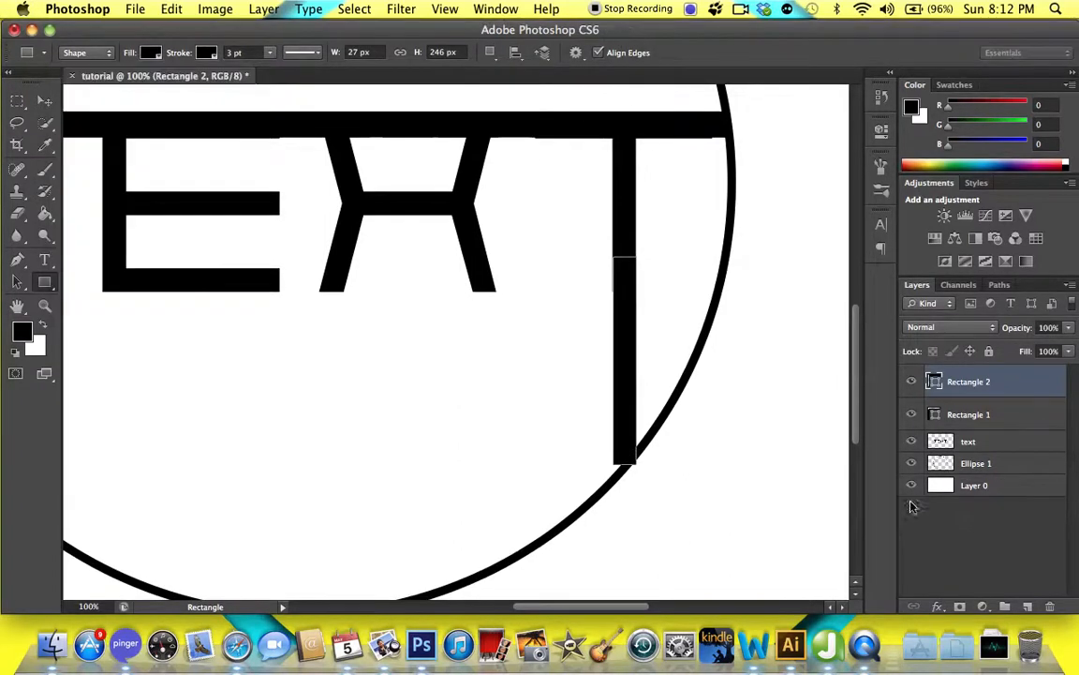
pyautogui.click(958, 537)
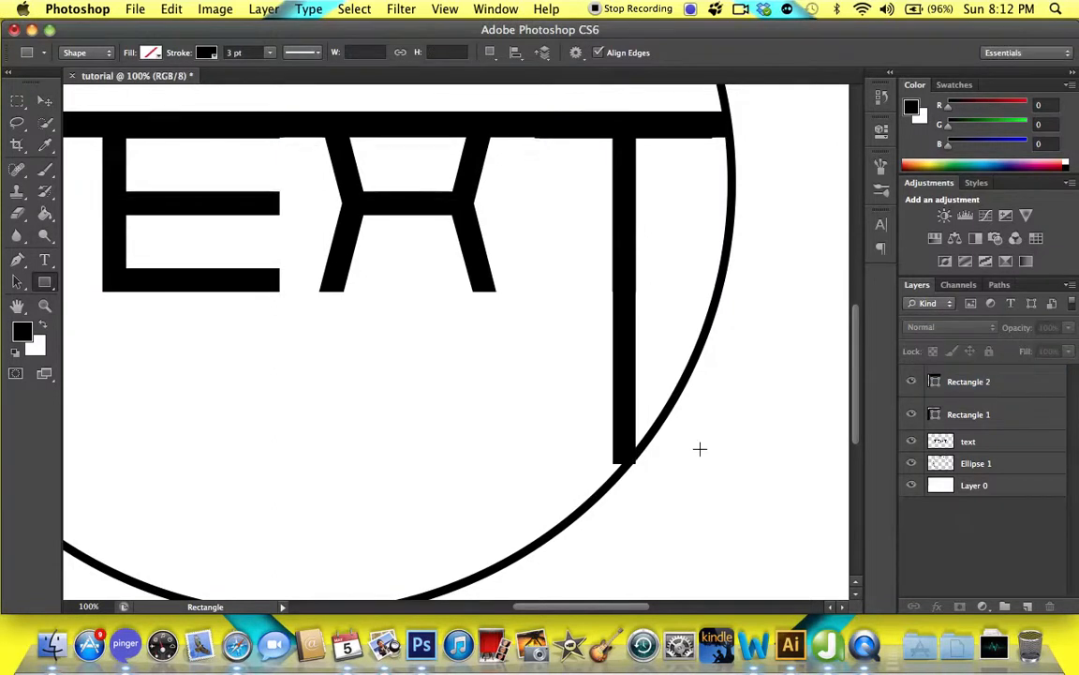
# Rasterize the Rectangle 1 and Rectangle 2 shape layers together
pyautogui.click(16, 212)
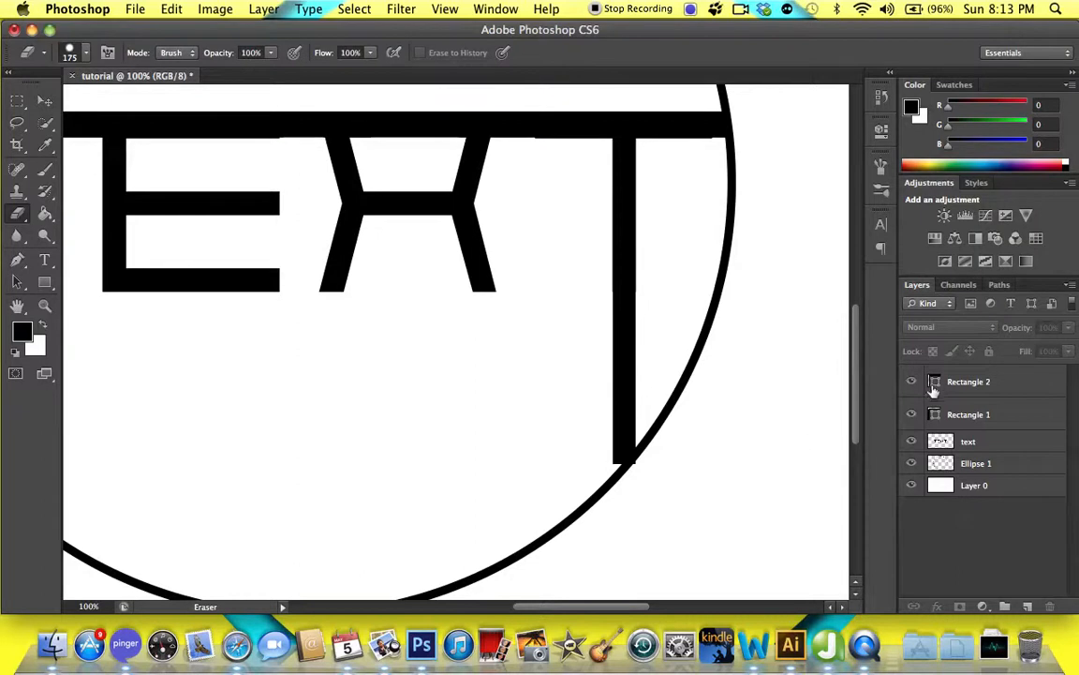
pyautogui.click(929, 386)
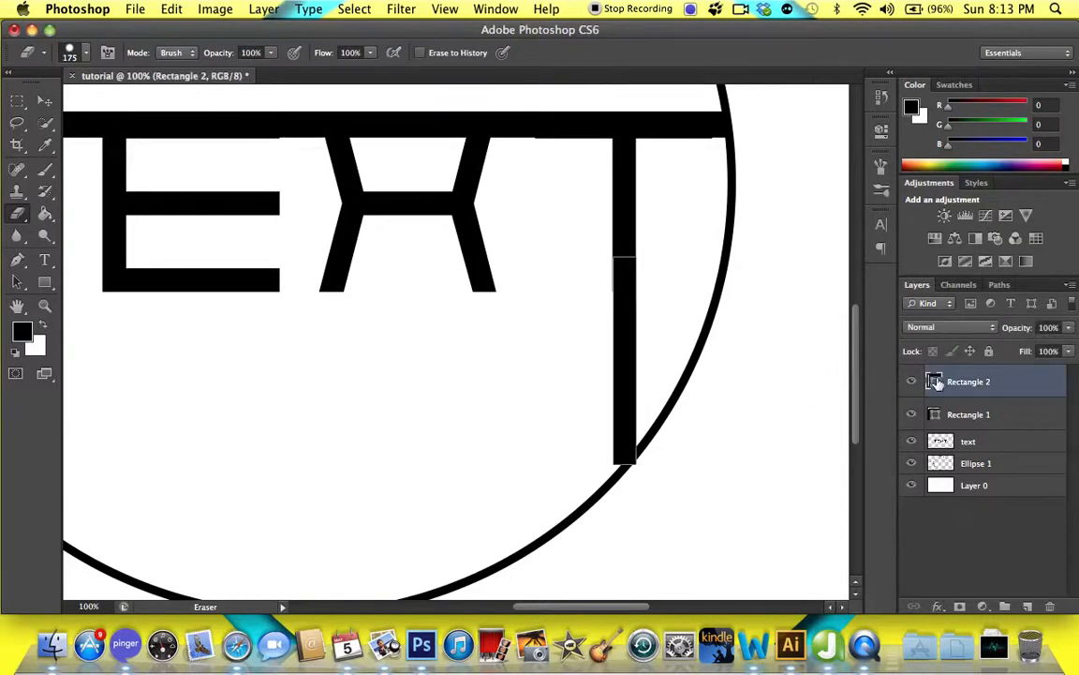
pyautogui.click(263, 9)
pyautogui.click(993, 408)
pyautogui.keyDown('shift'); pyautogui.click(993, 408); pyautogui.keyUp('shift')
pyautogui.click(277, 9)
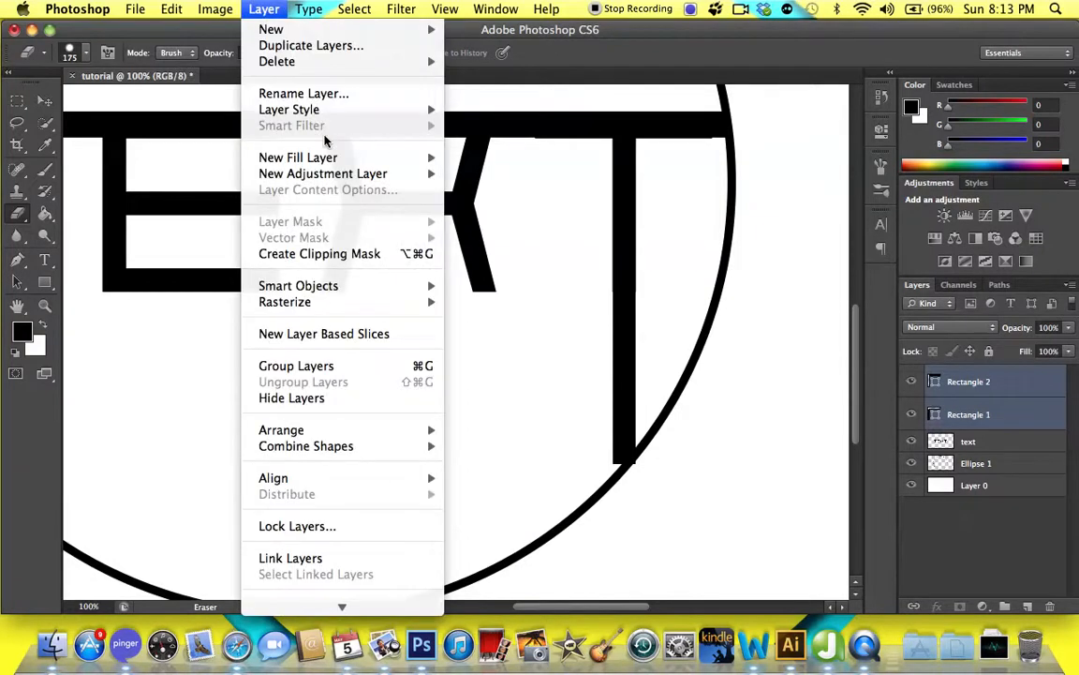
pyautogui.moveTo(403, 301)
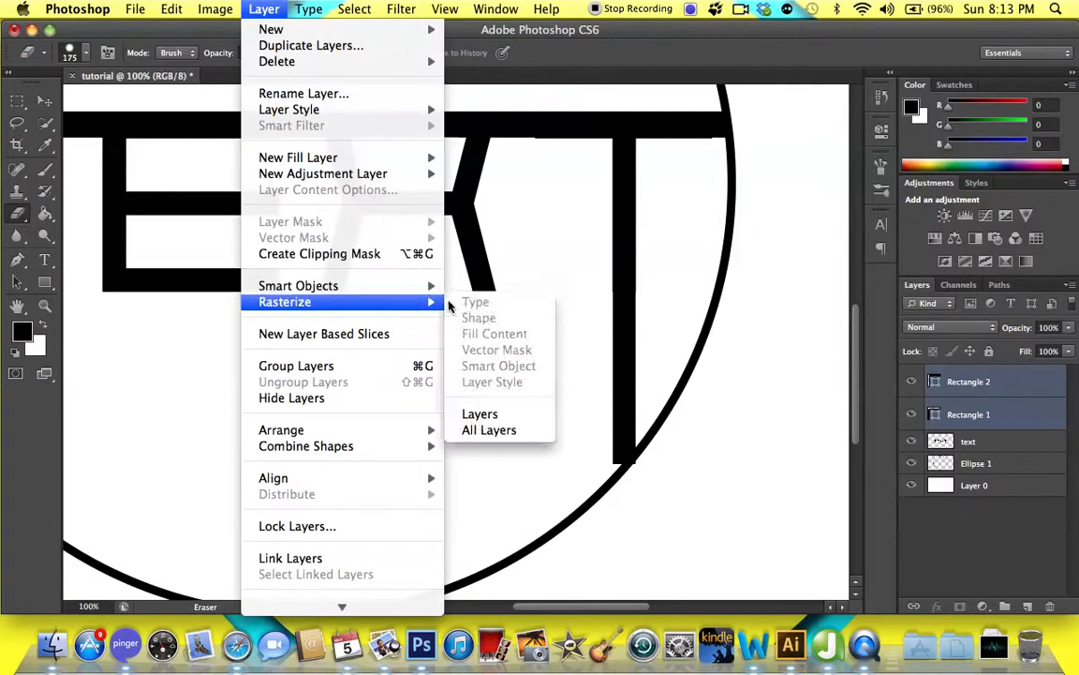
pyautogui.click(515, 414)
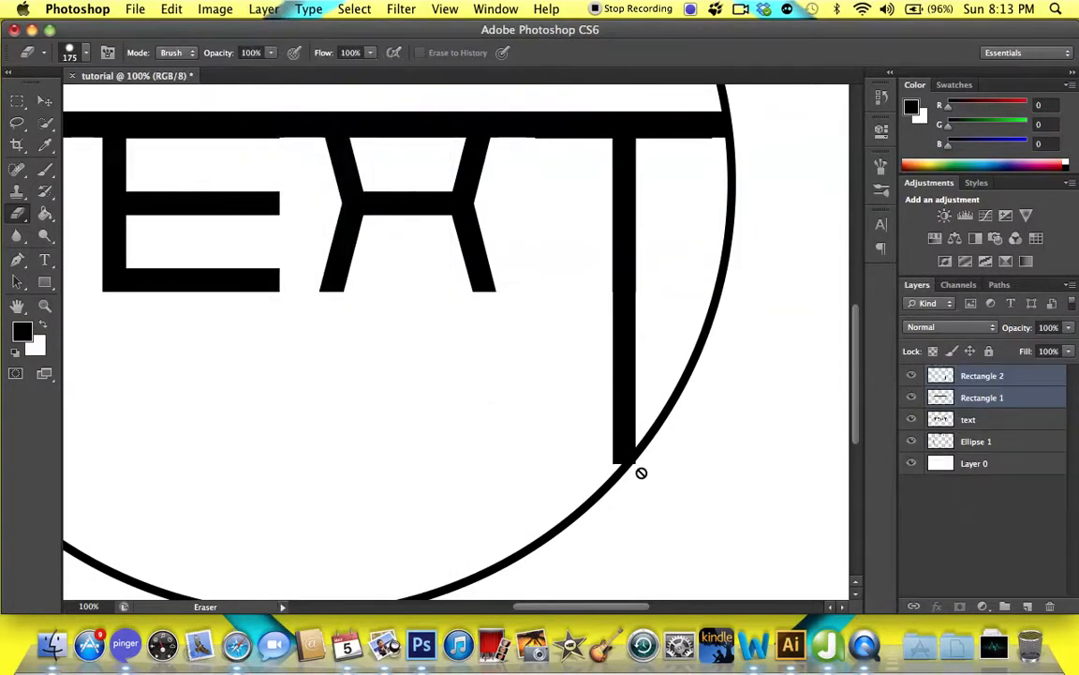
# On the Rectangle 2 layer, erase the stem's overhang outside the circle and fill the gap at its lower end with a 9 px brush
pyautogui.click(975, 376)
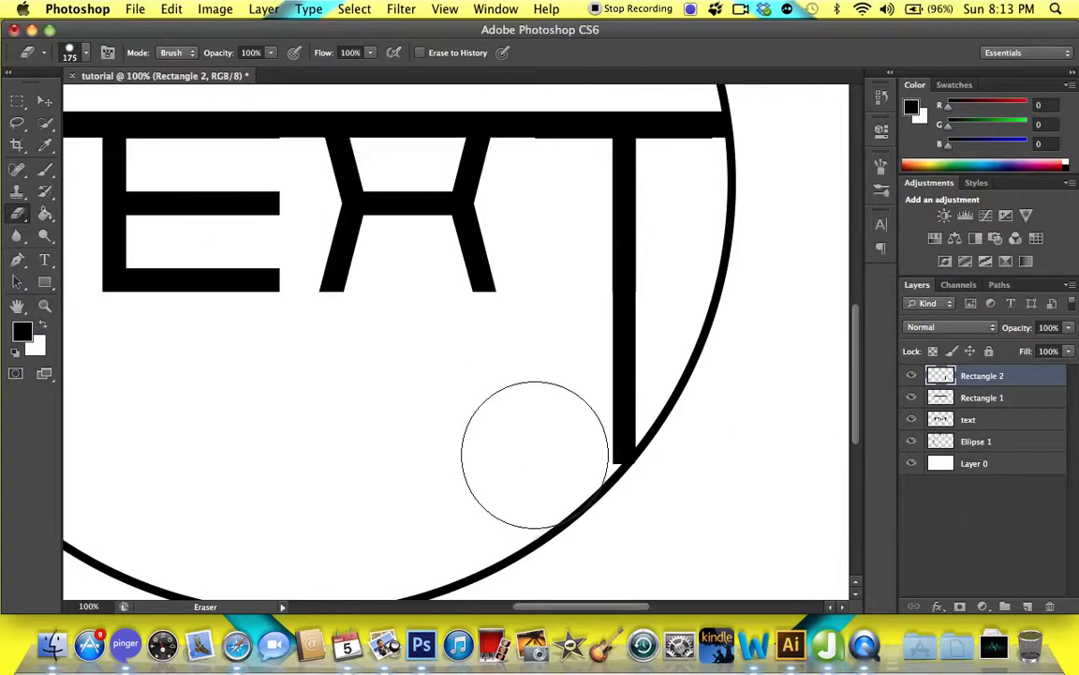
pyautogui.press('b')
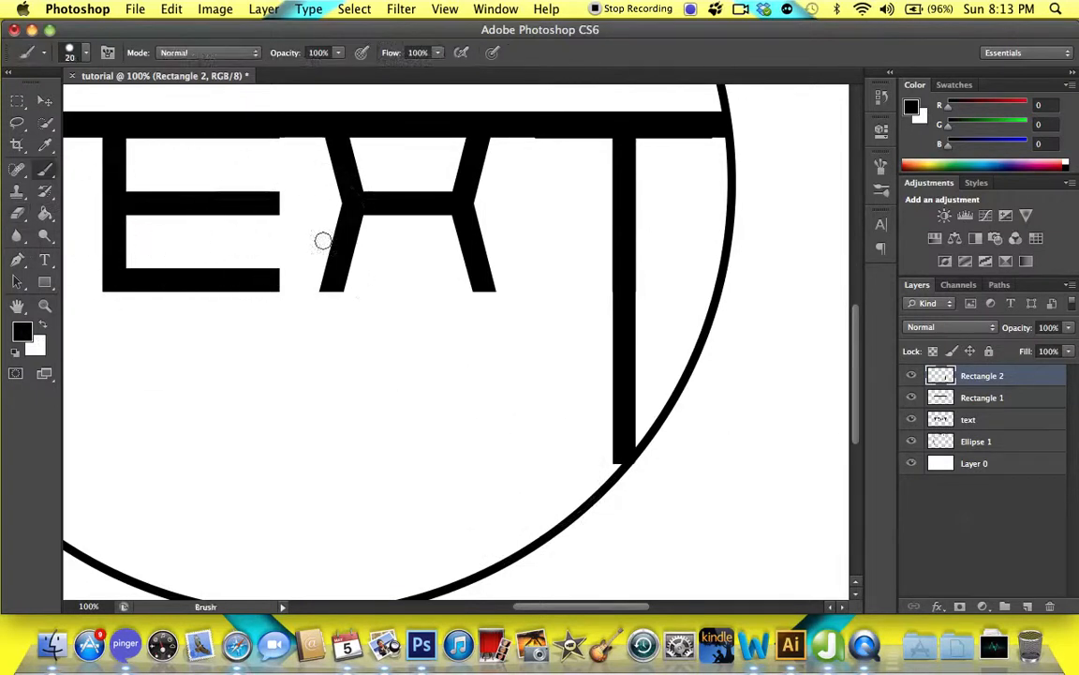
pyautogui.press('[')
pyautogui.press('[')
pyautogui.press('[')
pyautogui.press('super+0')
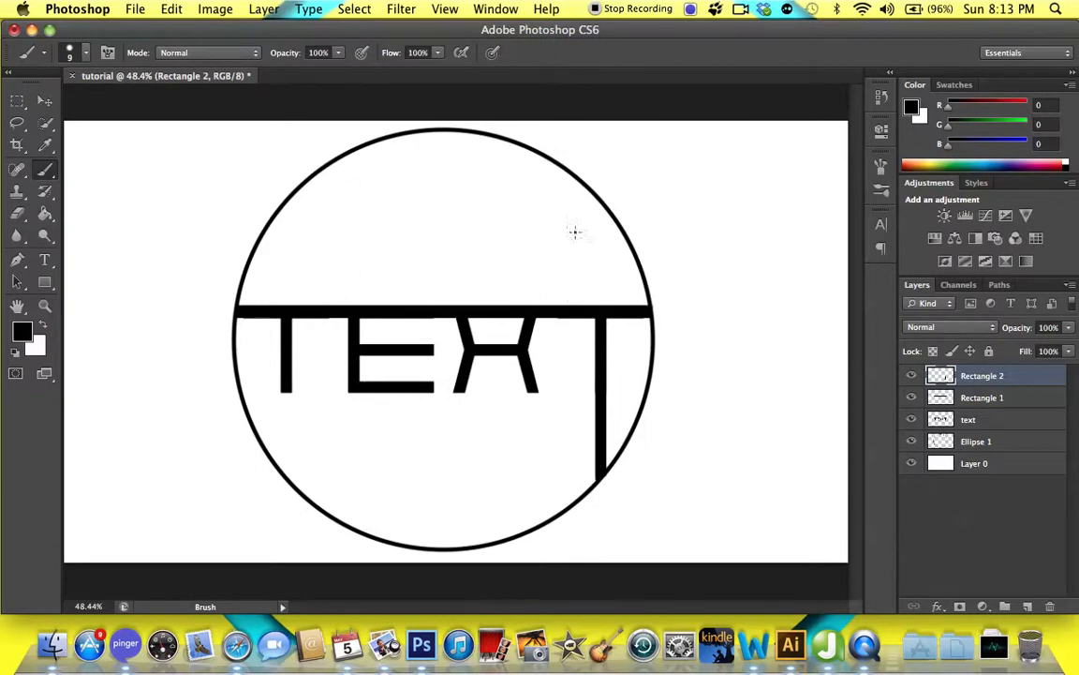
# Draw a rectangle about 28 px by 74 px over the top of the E's stem, reaching above the horizontal bar
pyautogui.click(44, 282)
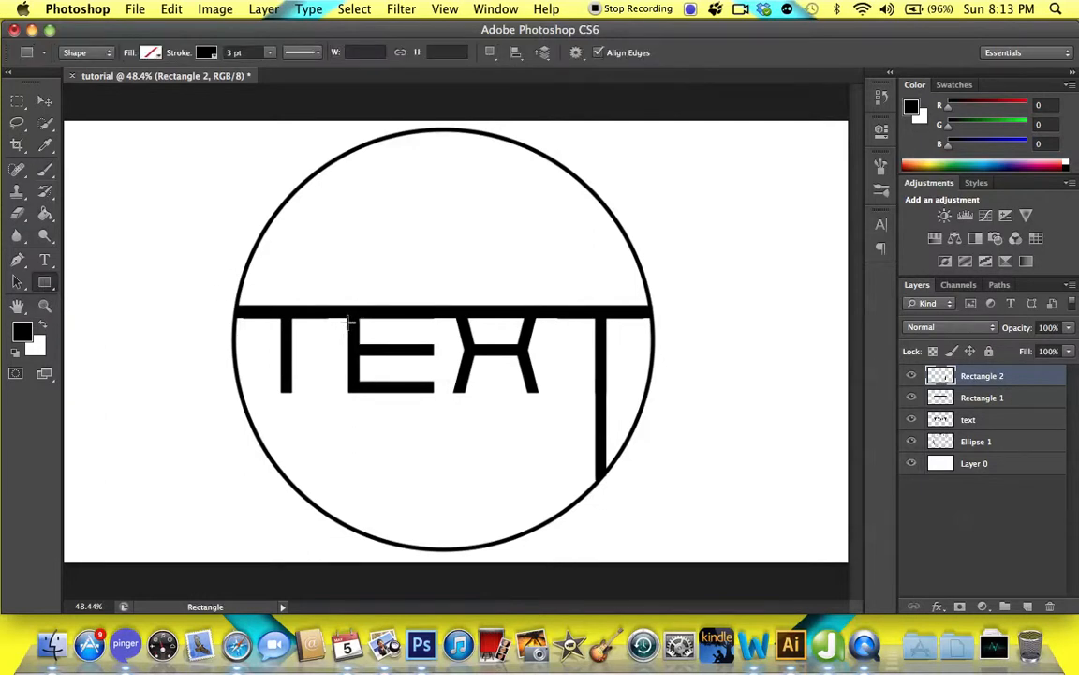
pyautogui.scroll(4, 347, 322)
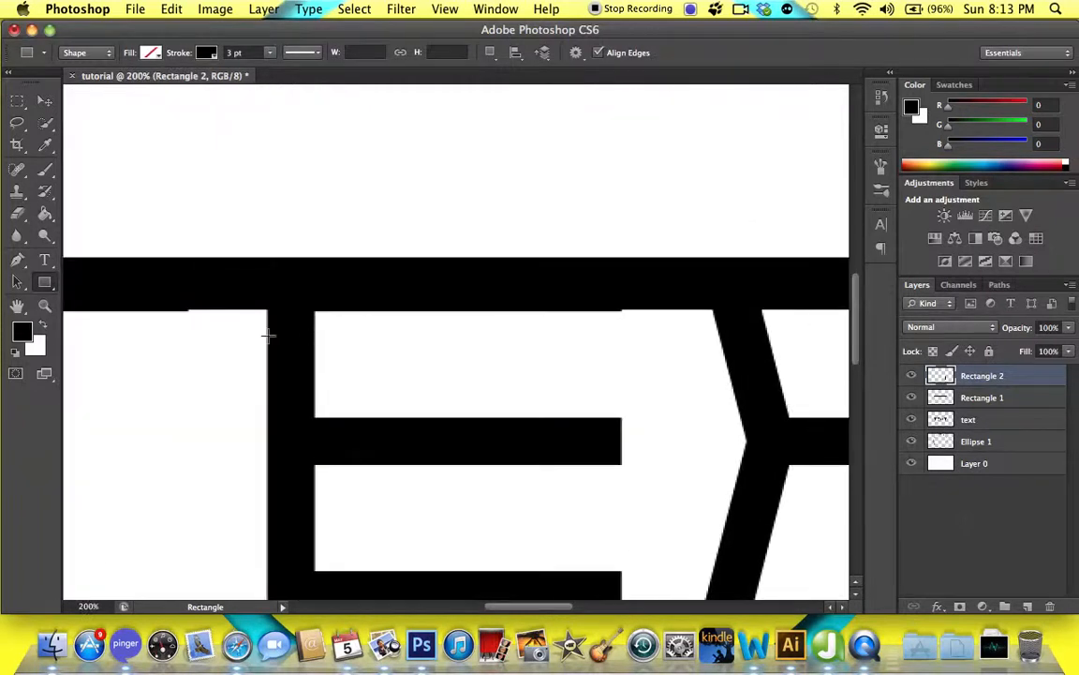
pyautogui.moveTo(267, 335); pyautogui.dragTo(314, 351)
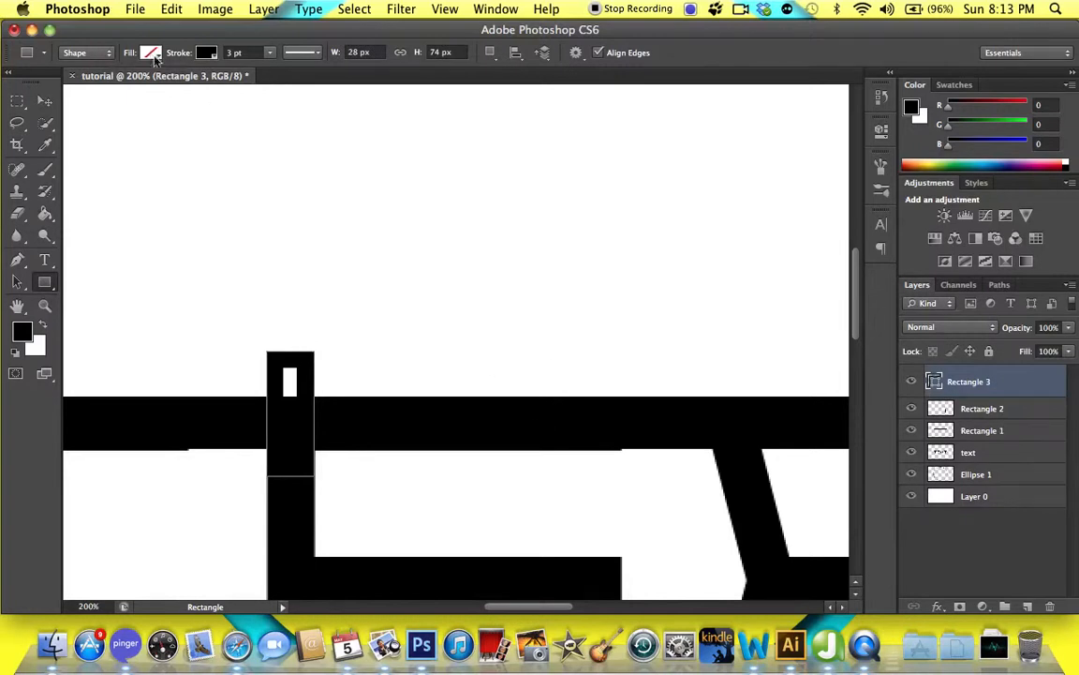
# Fill the rectangle above the E's stem with solid black and remove its stroke
pyautogui.click(150, 53)
pyautogui.click(112, 87)
pyautogui.click(206, 52)
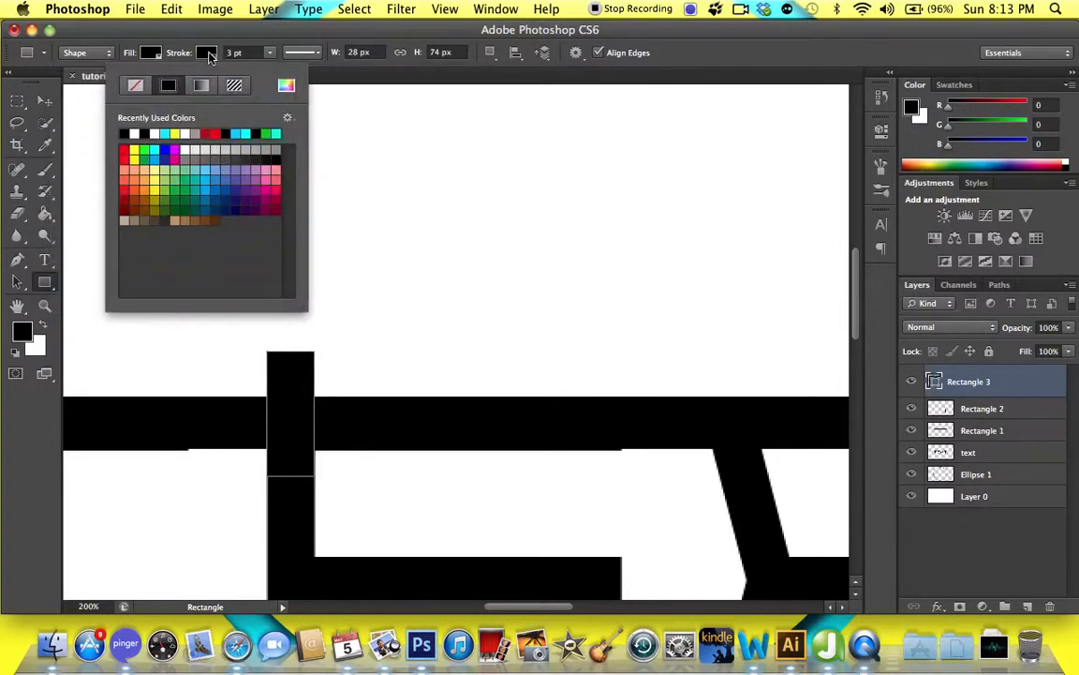
pyautogui.click(135, 84)
pyautogui.press('Escape')
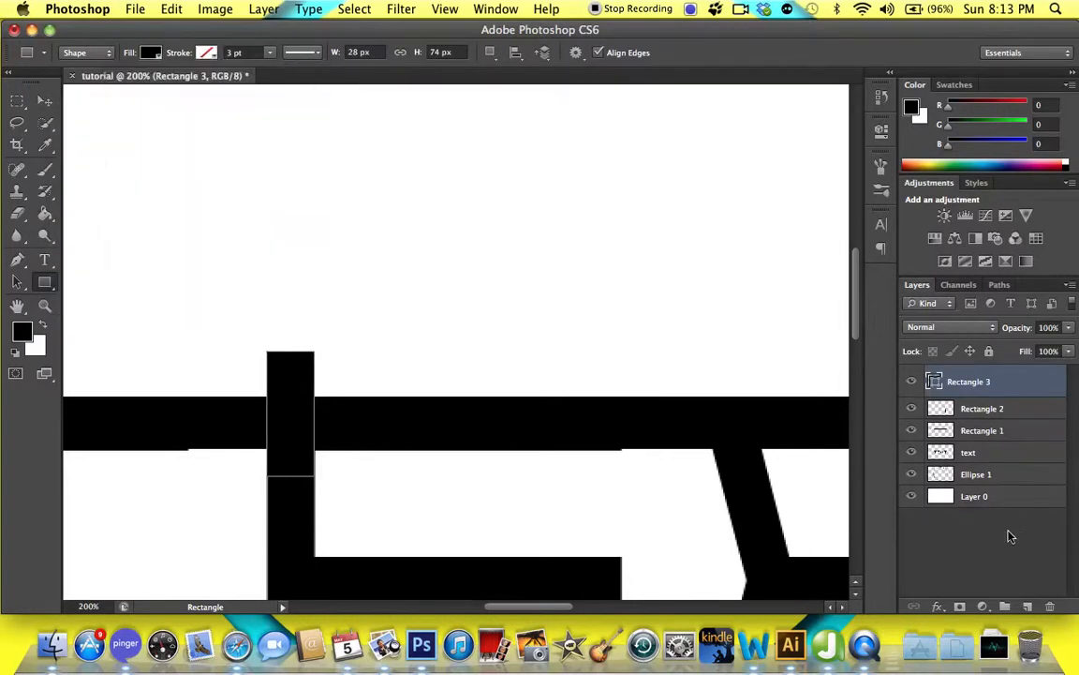
# Stretch the E's stem extension upward to about 566% height so it reaches the top of the circle
pyautogui.press('super+0')
pyautogui.press('super+t')
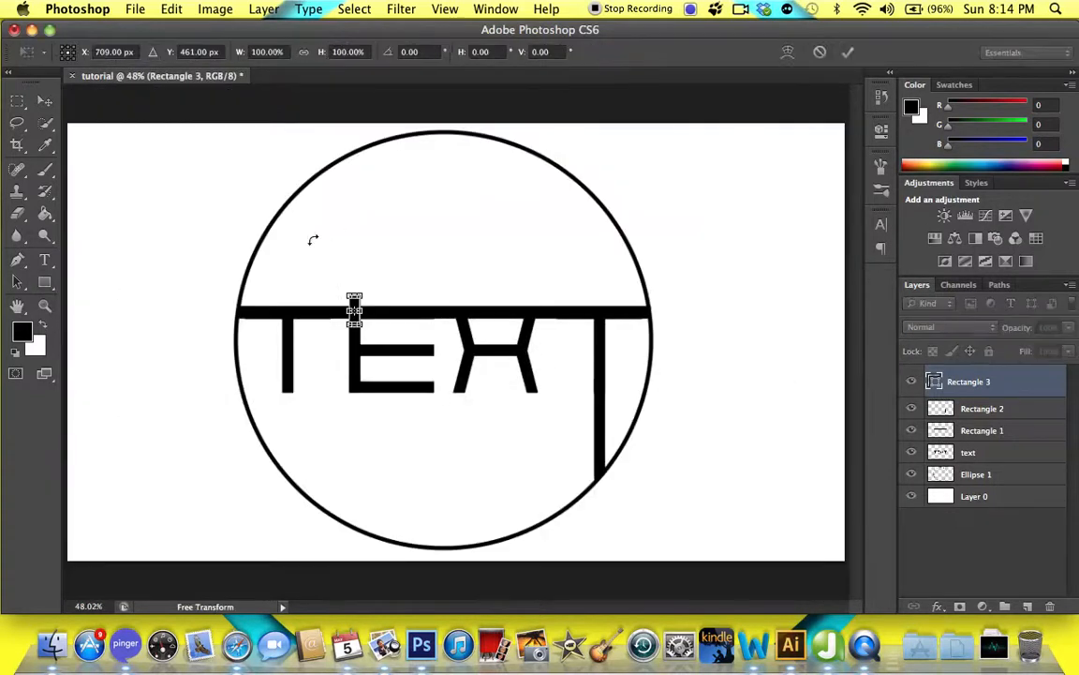
pyautogui.moveTo(355, 295); pyautogui.dragTo(354, 153)
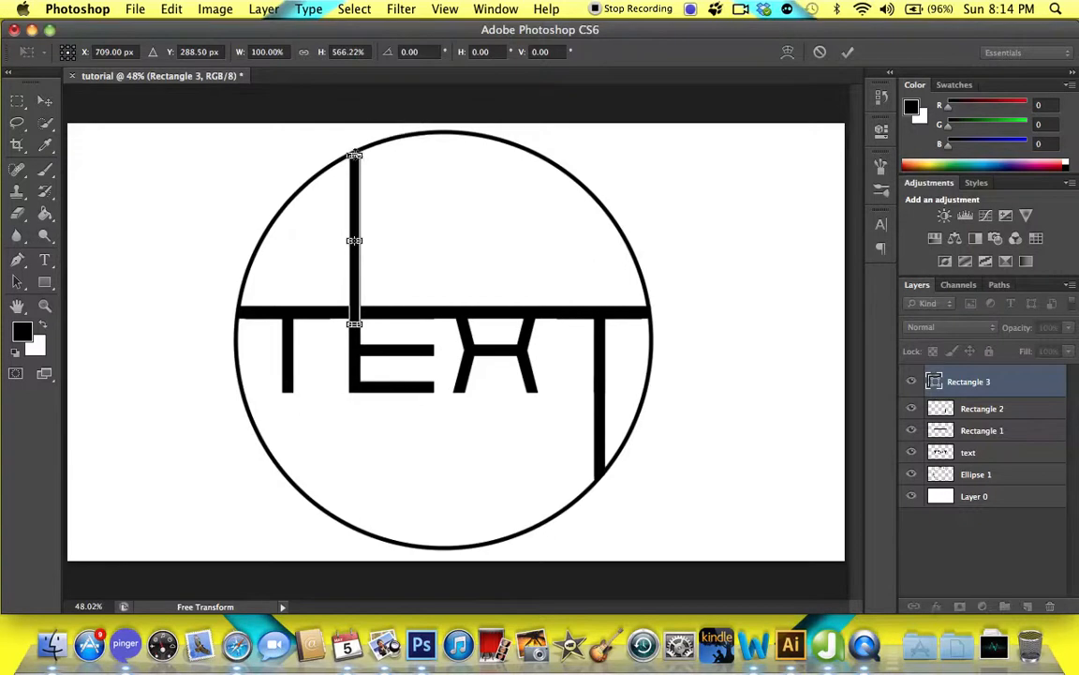
pyautogui.press('Return')
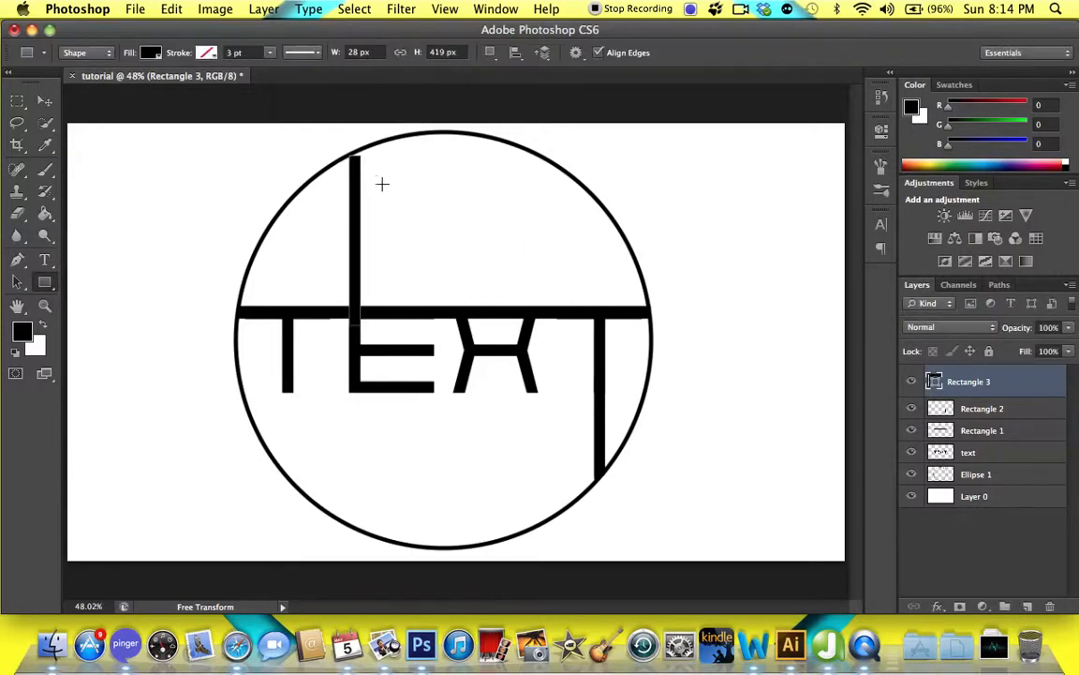
# Rasterize all layers and fill the gap between the top of the E's extended stem and the ring with a 9 px black brush
pyautogui.press('super+plus')
pyautogui.press('super+plus')
pyautogui.press('super+plus')
pyautogui.scroll(5, 356, 195)
pyautogui.hscroll(-3, 356, 195)
pyautogui.scroll(-2, 356, 195)
pyautogui.hscroll(2, 356, 195)
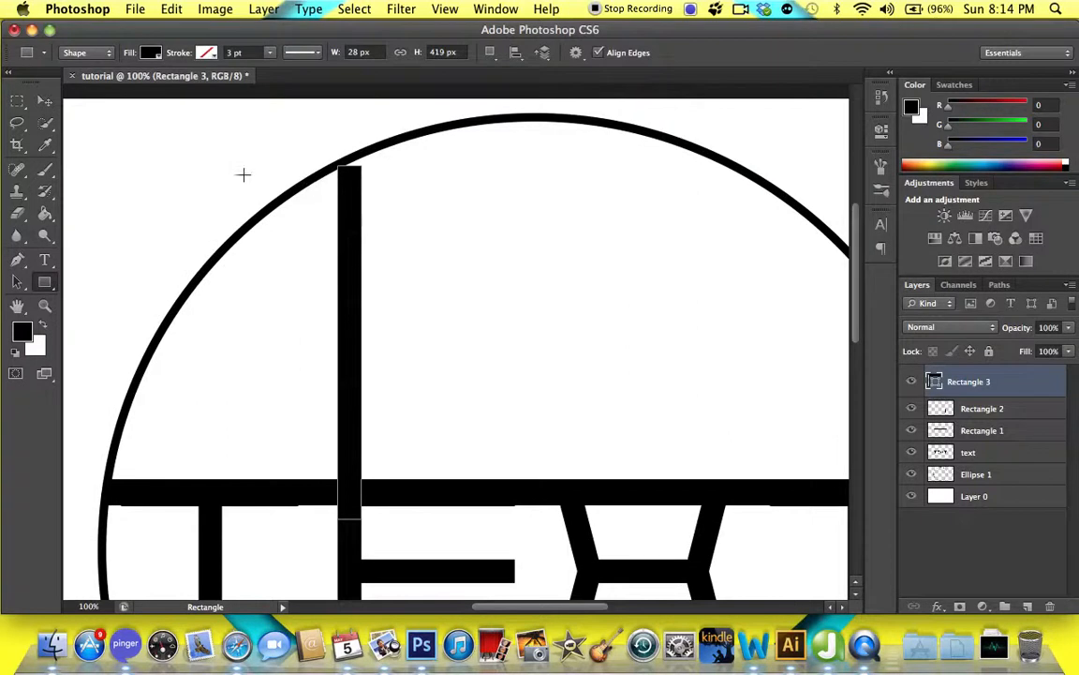
pyautogui.click(44, 170)
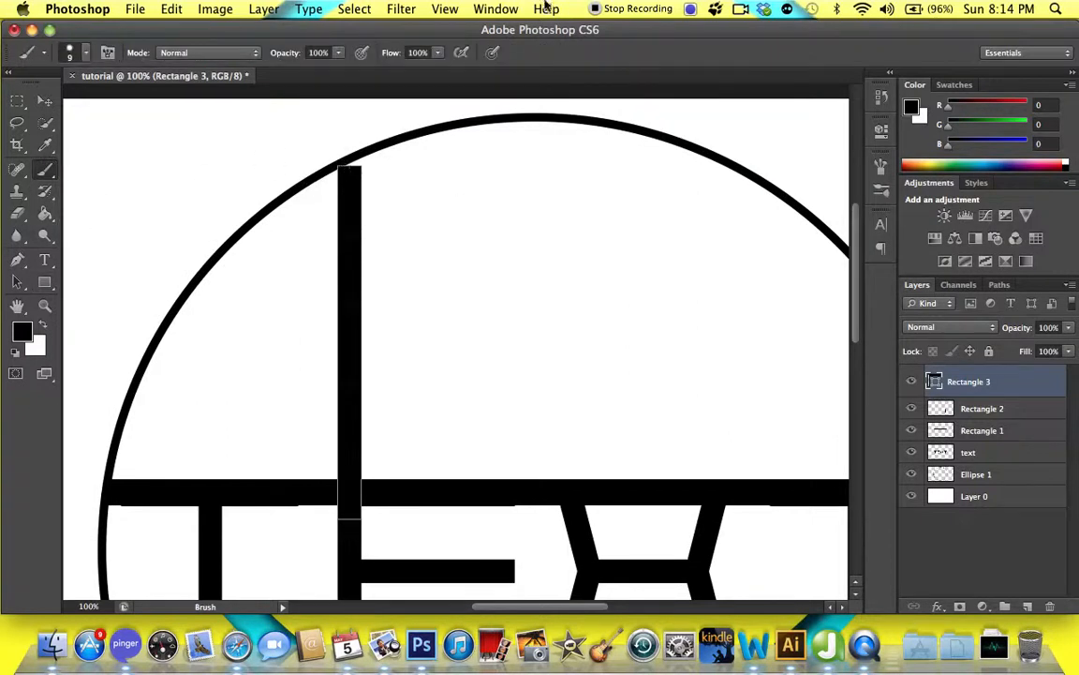
pyautogui.click(263, 8)
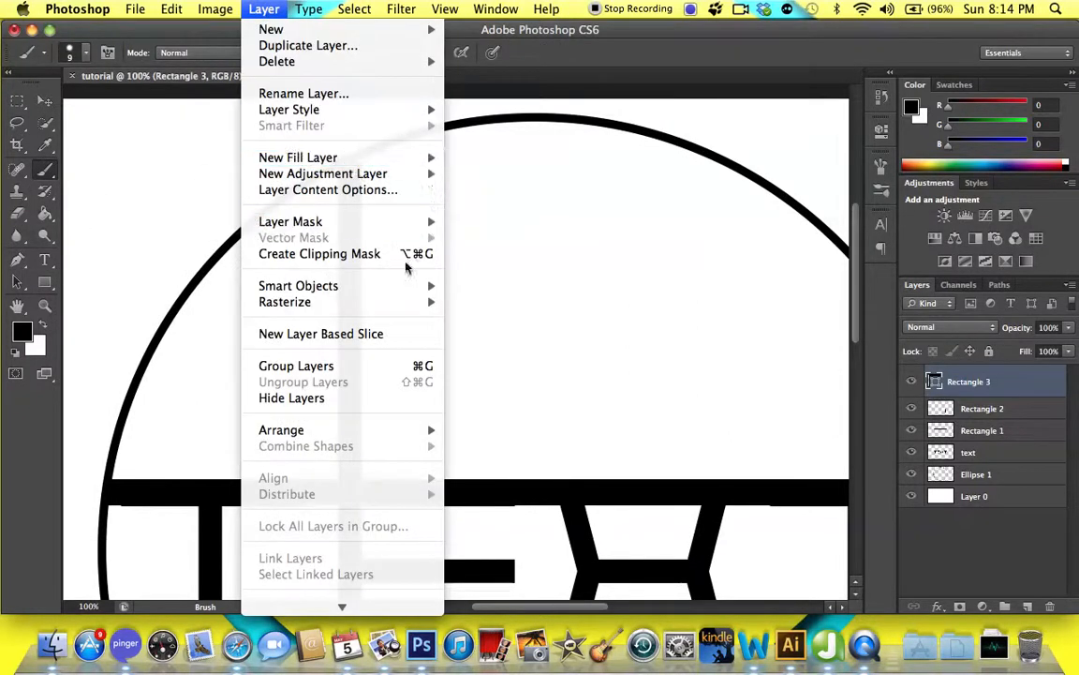
pyautogui.moveTo(403, 302)
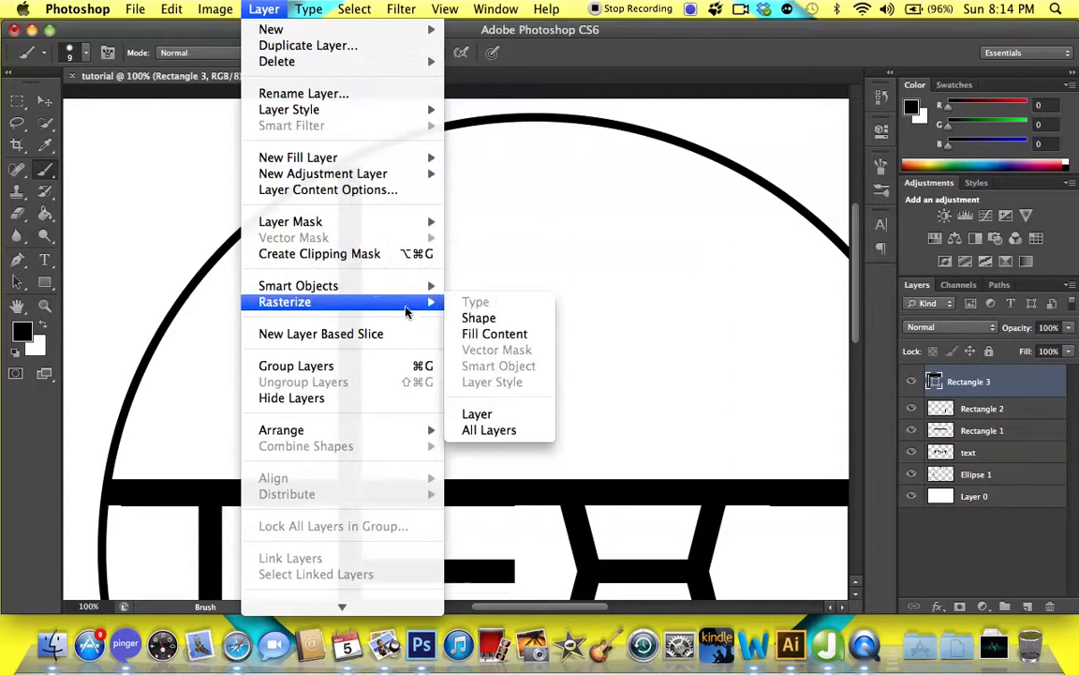
pyautogui.click(488, 429)
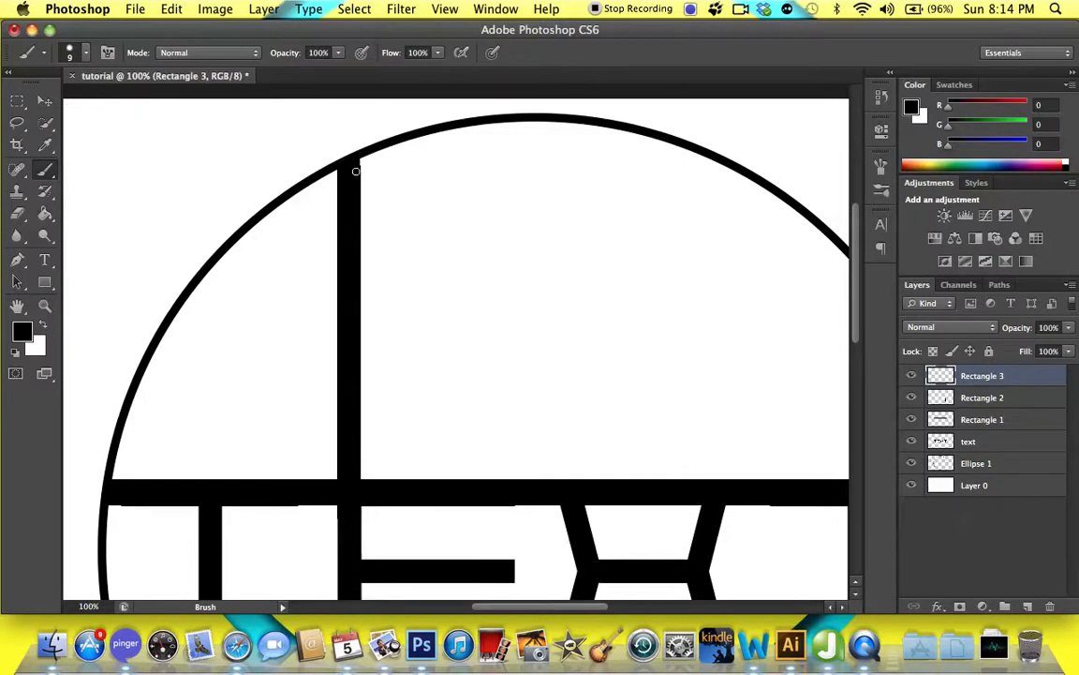
pyautogui.press('super+0')
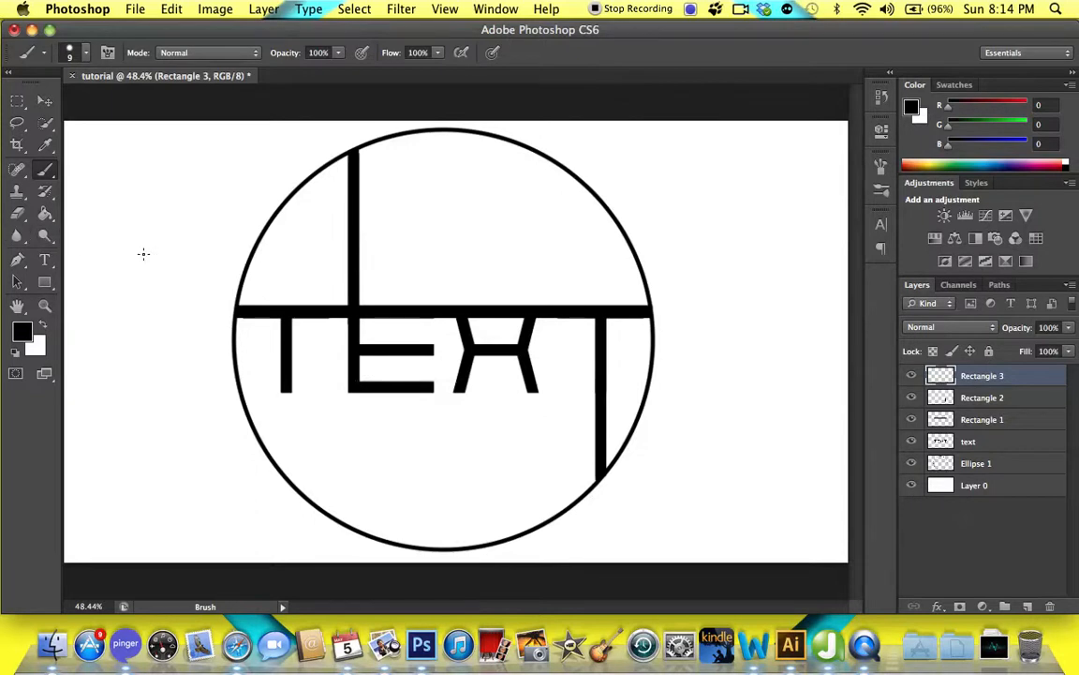
# Add a black Stroke layer style to the Ellipse 1 layer to thicken the ring
pyautogui.doubleClick(1017, 463)
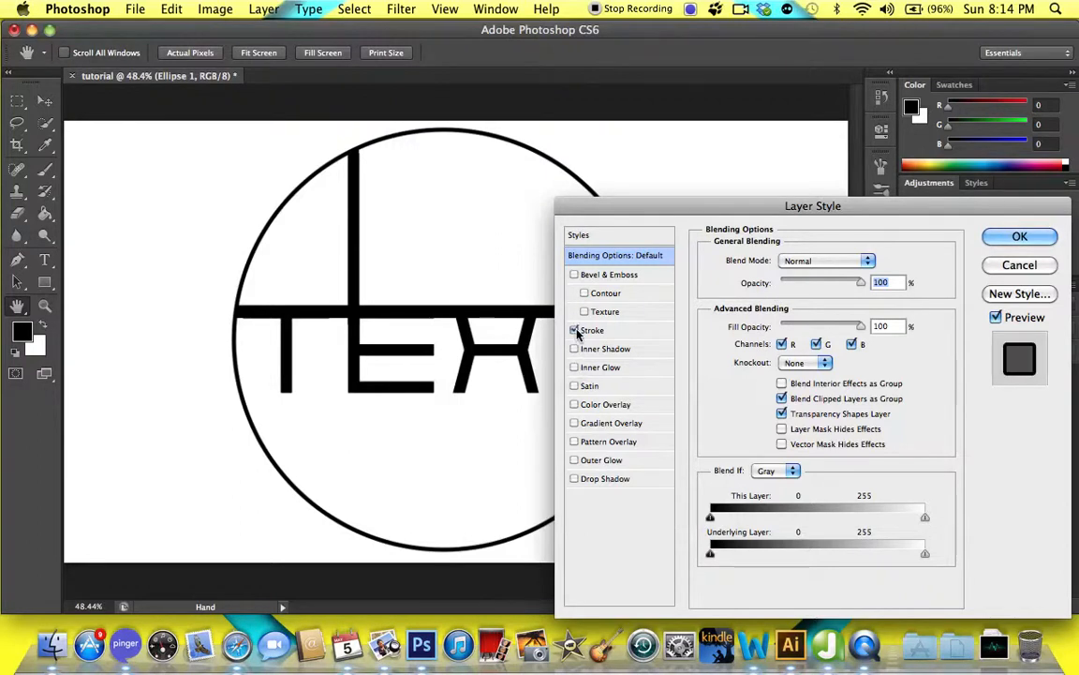
pyautogui.click(575, 331)
pyautogui.click(1021, 236)
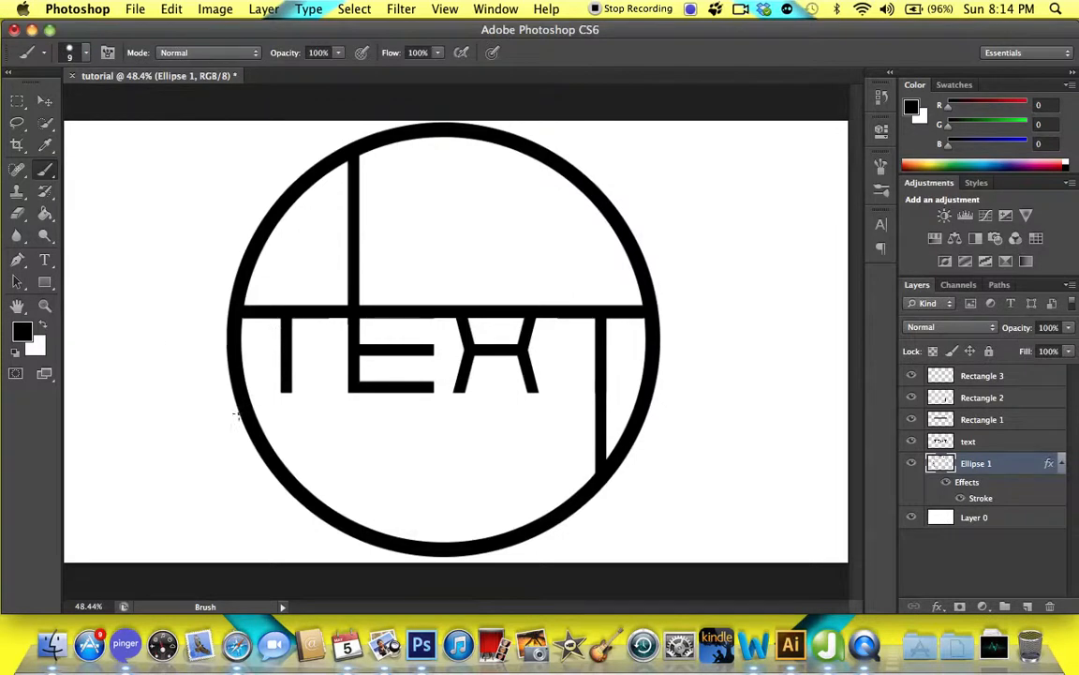
# Draw a rectangle about 301 px by 26 px from the E's bottom arm across the first T's foot to the ring
pyautogui.press('super+plus')
pyautogui.press('super+plus')
pyautogui.press('super+plus')
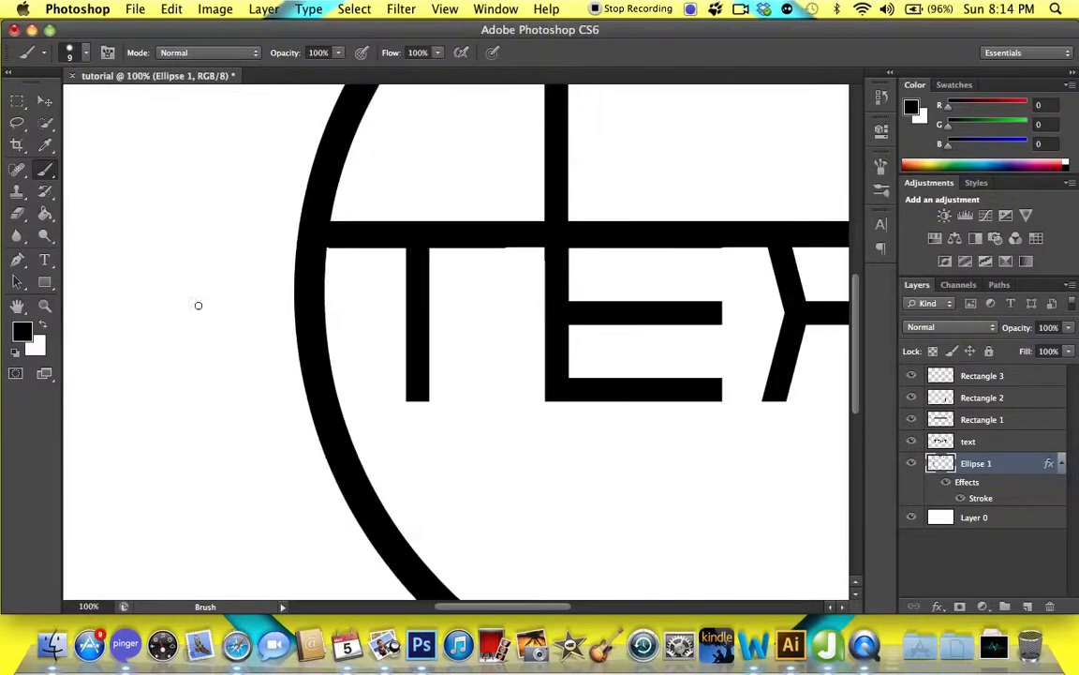
pyautogui.click(44, 282)
pyautogui.moveTo(574, 403); pyautogui.dragTo(310, 378)
pyautogui.press('super+z')
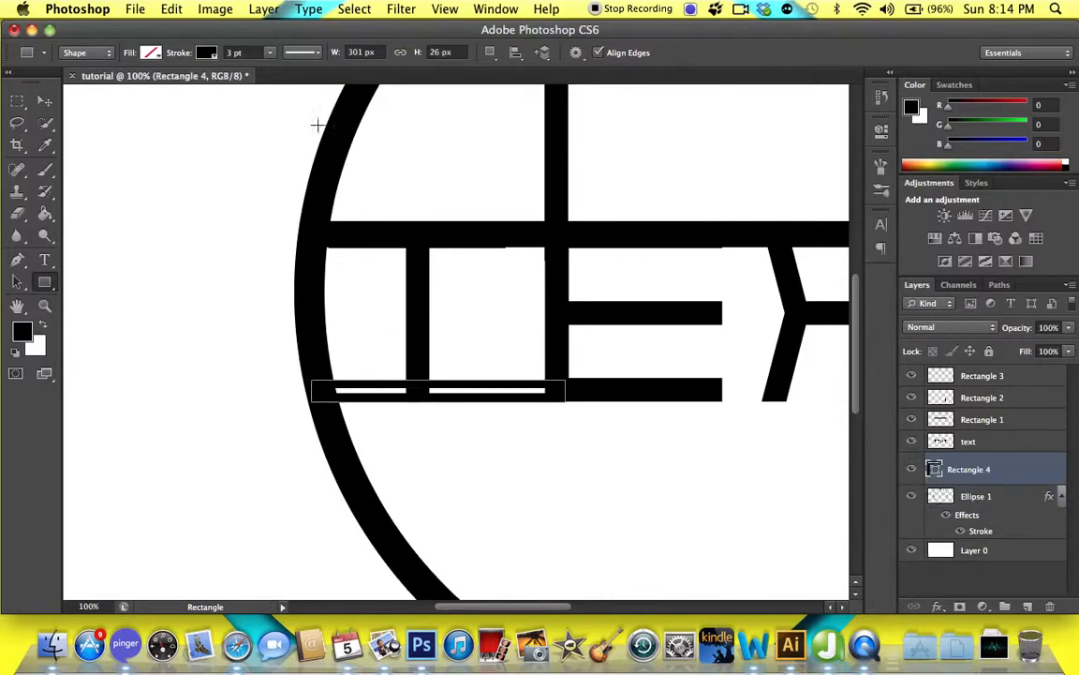
# Fill the new lower bar with solid black, remove its stroke and deselect the layer
pyautogui.click(150, 53)
pyautogui.click(113, 85)
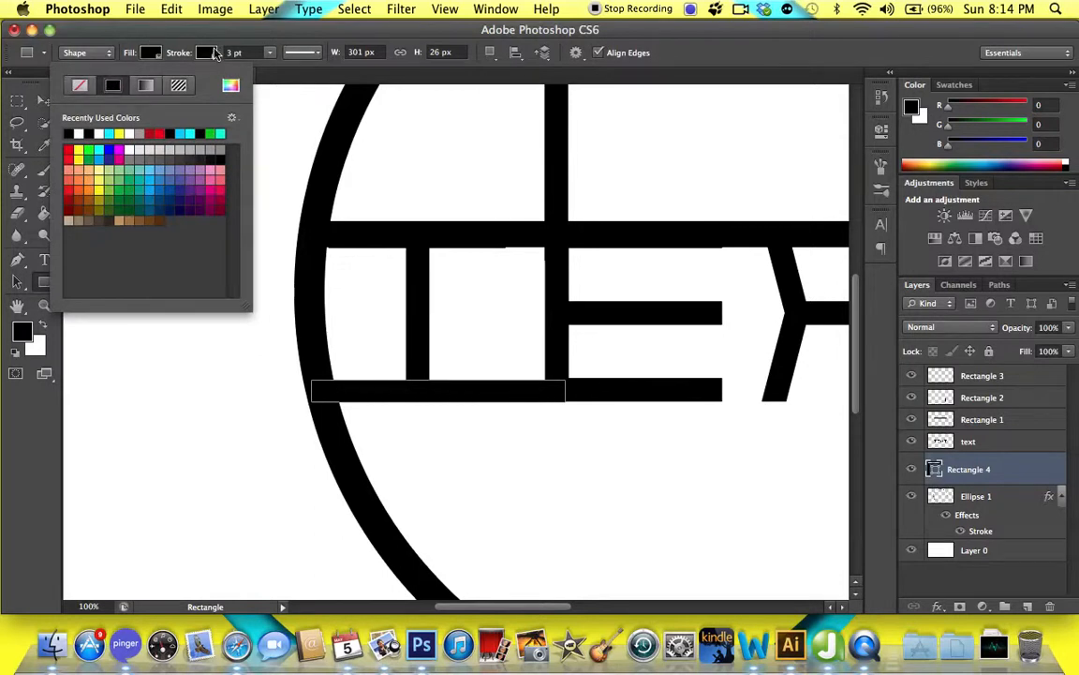
pyautogui.click(209, 53)
pyautogui.click(133, 85)
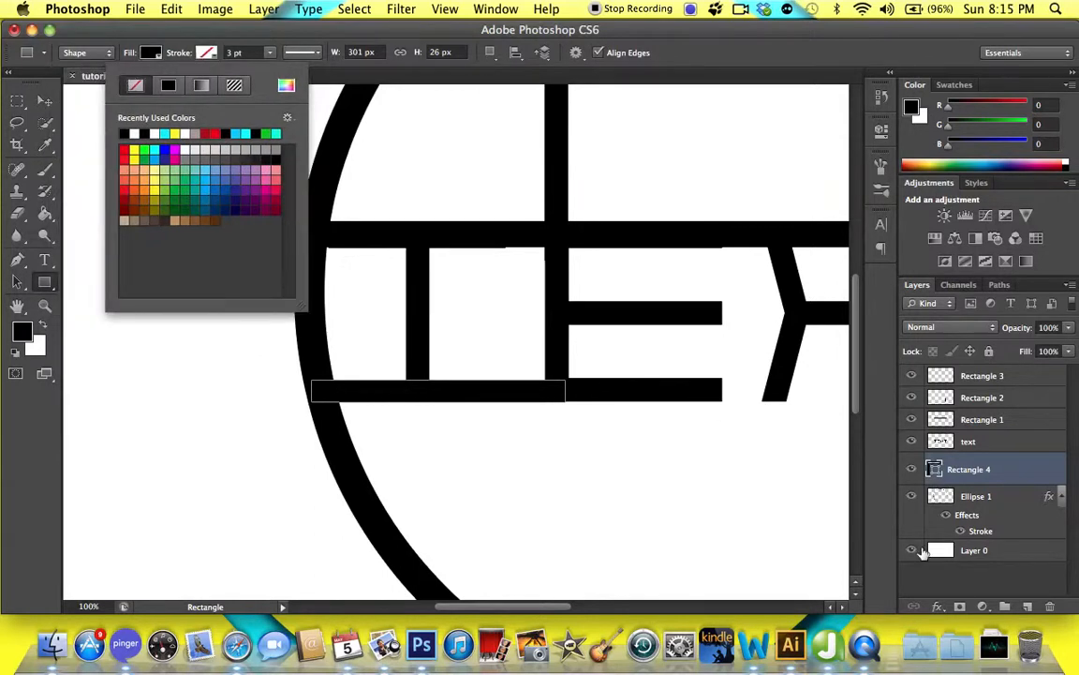
pyautogui.click(948, 576)
pyautogui.click(963, 582)
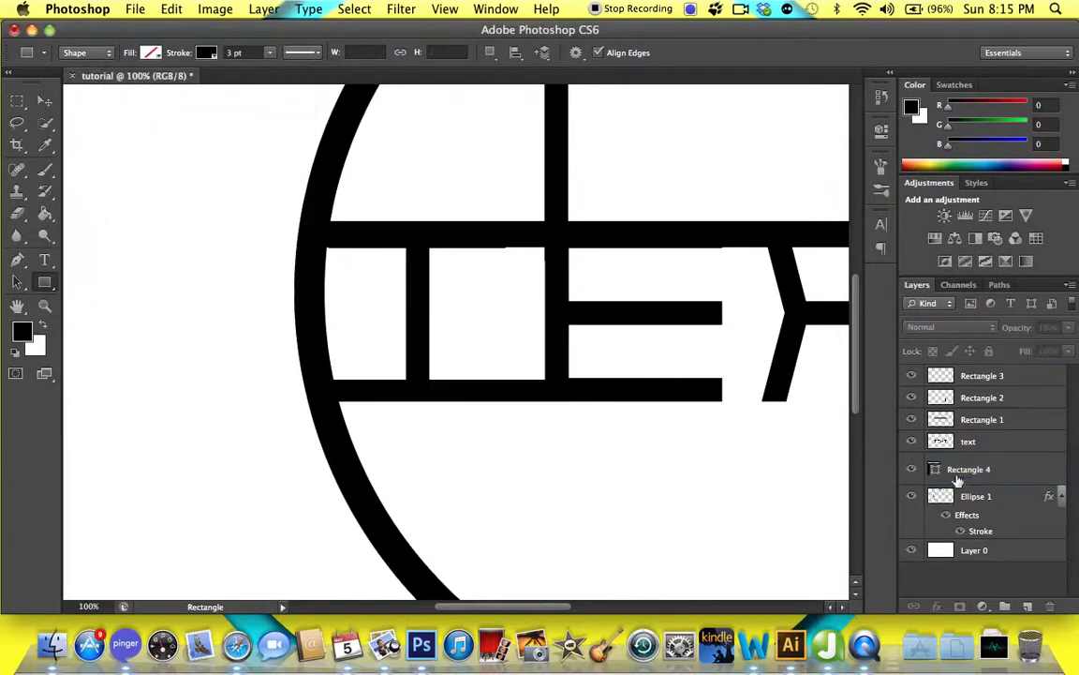
pyautogui.press('super+0')
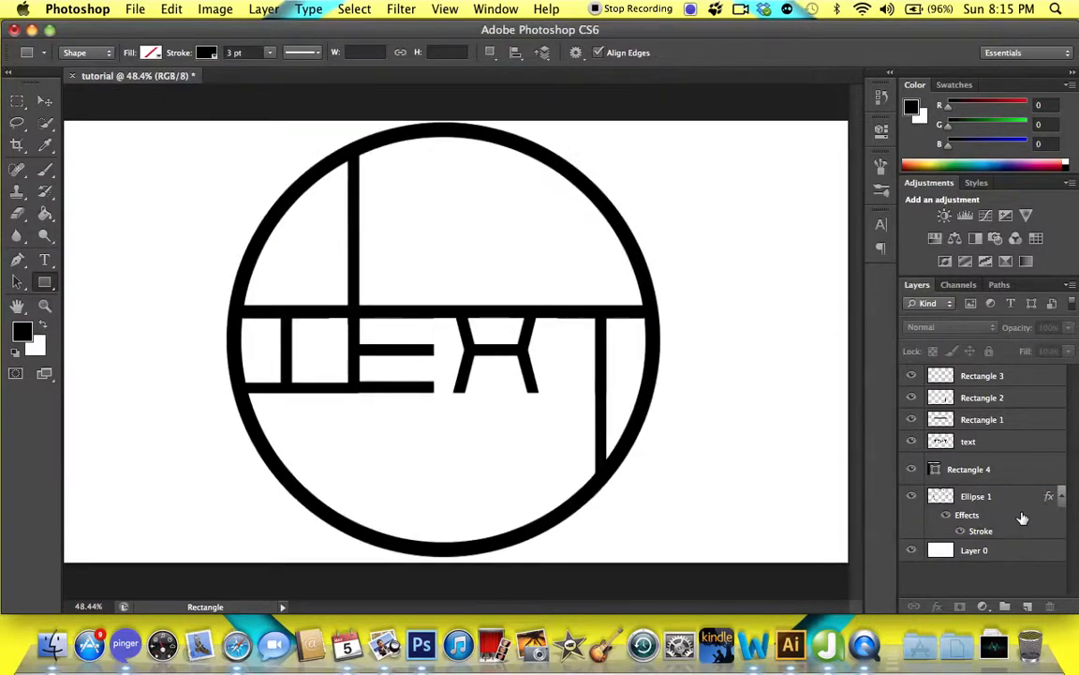
# Merge the layers from Rectangle 3 down to Ellipse 1 into one logo layer, keeping Layer 0 separate
pyautogui.click(942, 553)
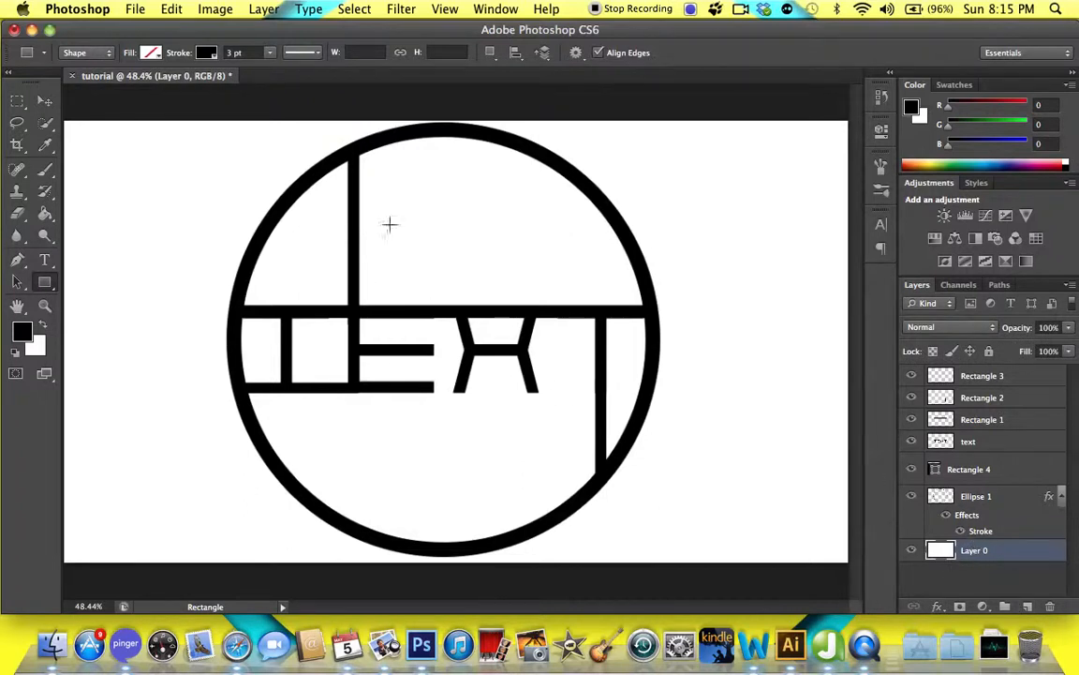
pyautogui.click(981, 375)
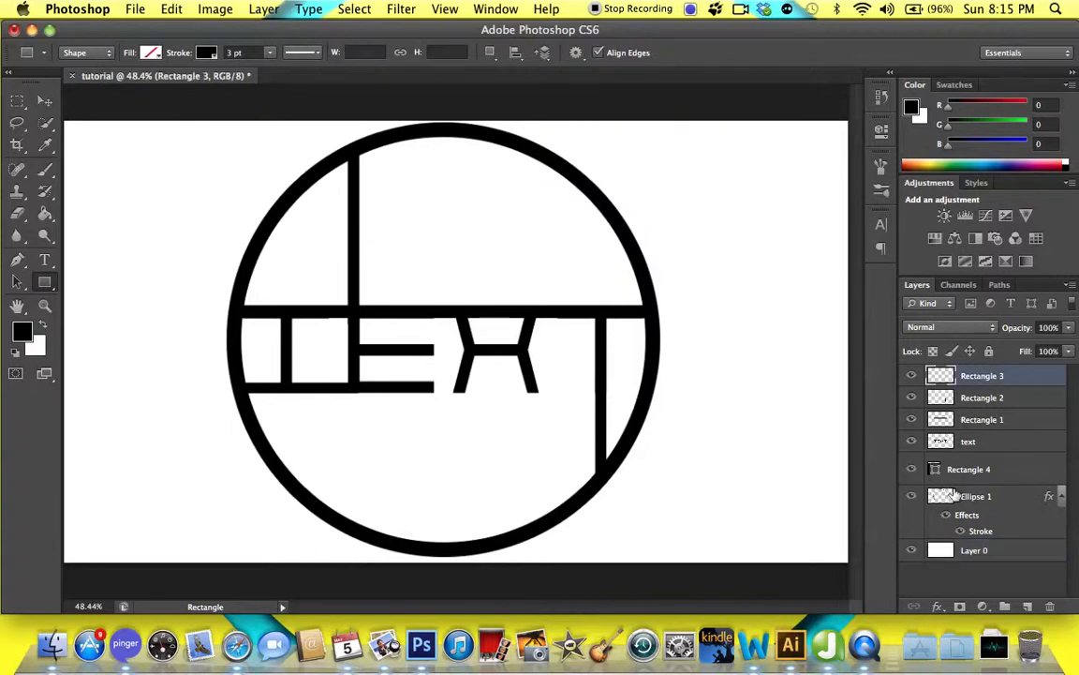
pyautogui.keyDown('shift'); pyautogui.click(955, 495); pyautogui.keyUp('shift')
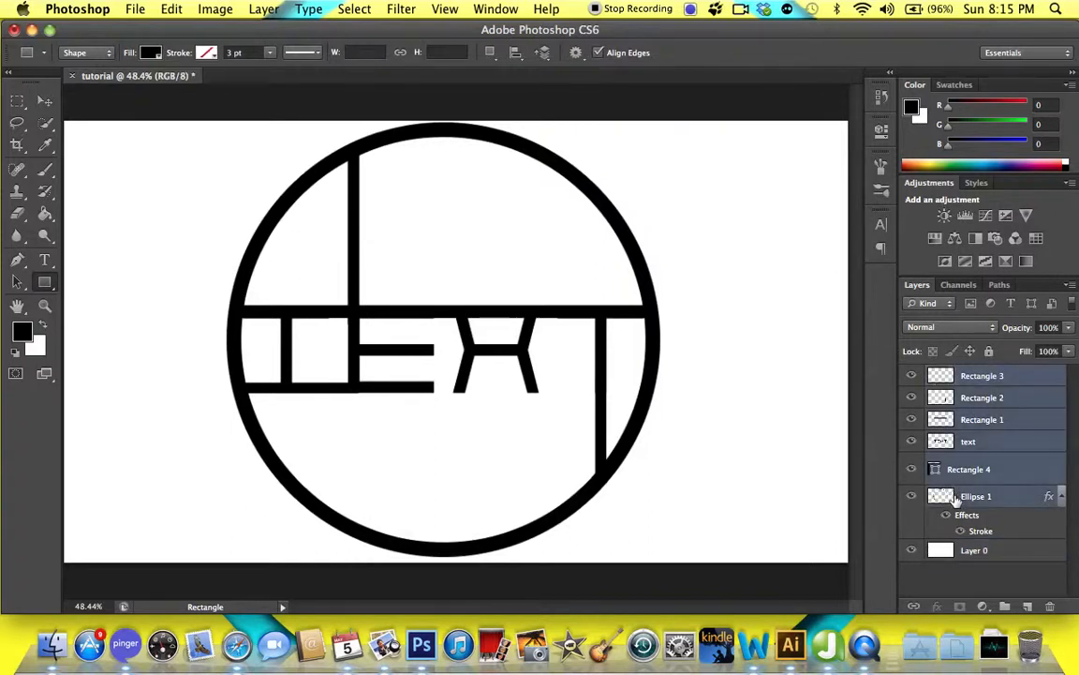
pyautogui.press('super+e')
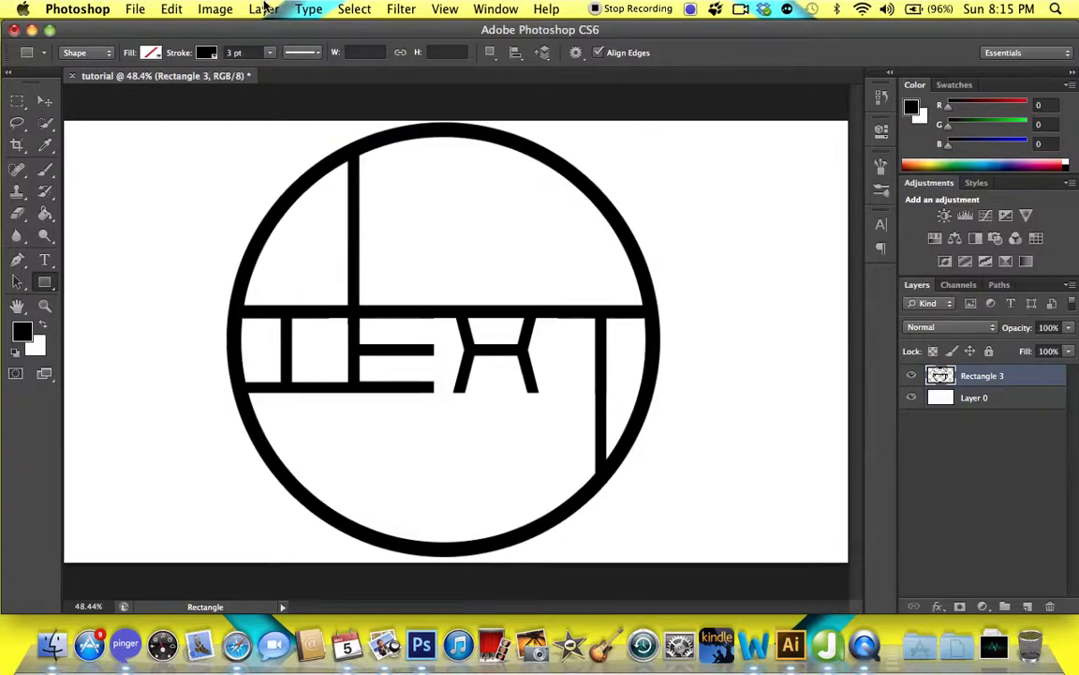
pyautogui.click(264, 9)
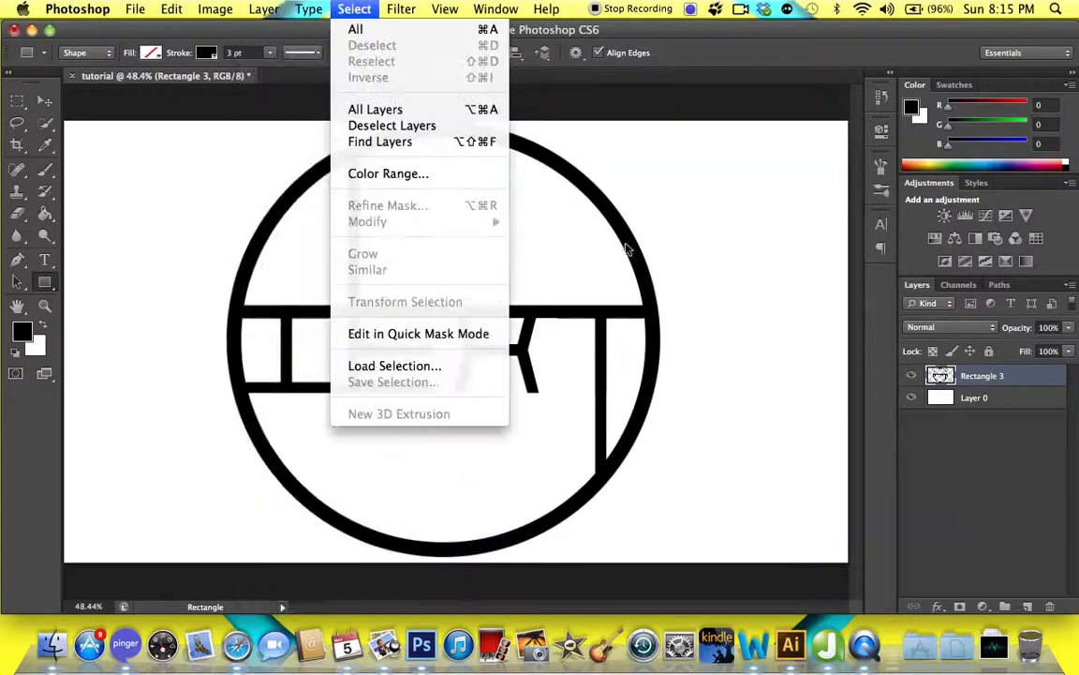
pyautogui.click(992, 522)
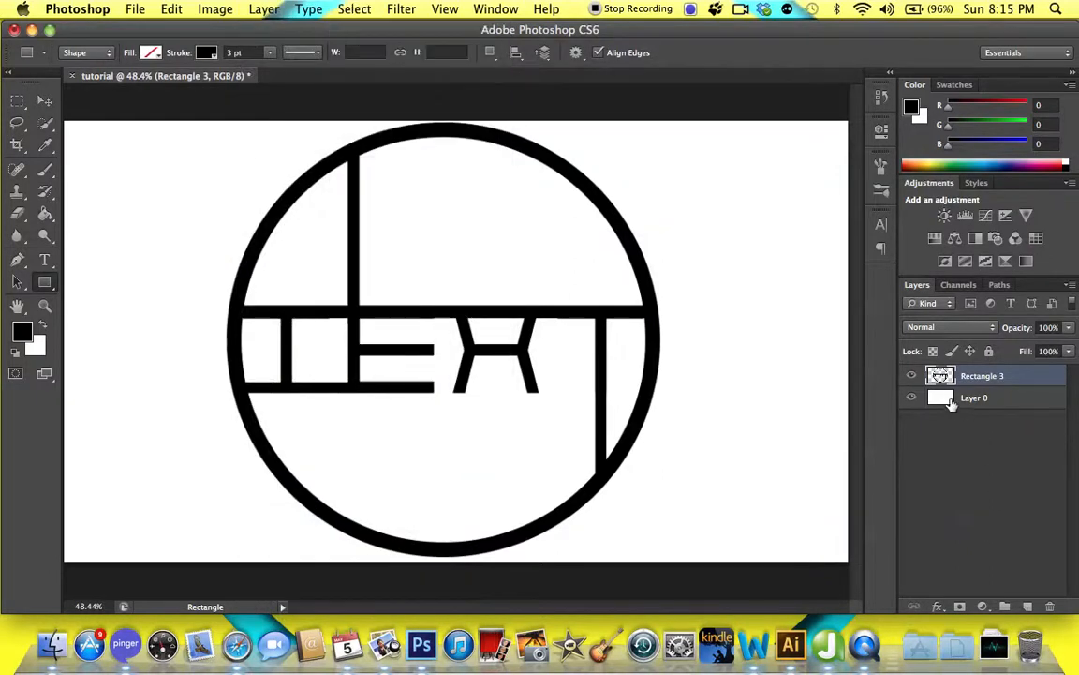
pyautogui.doubleClick(940, 376)
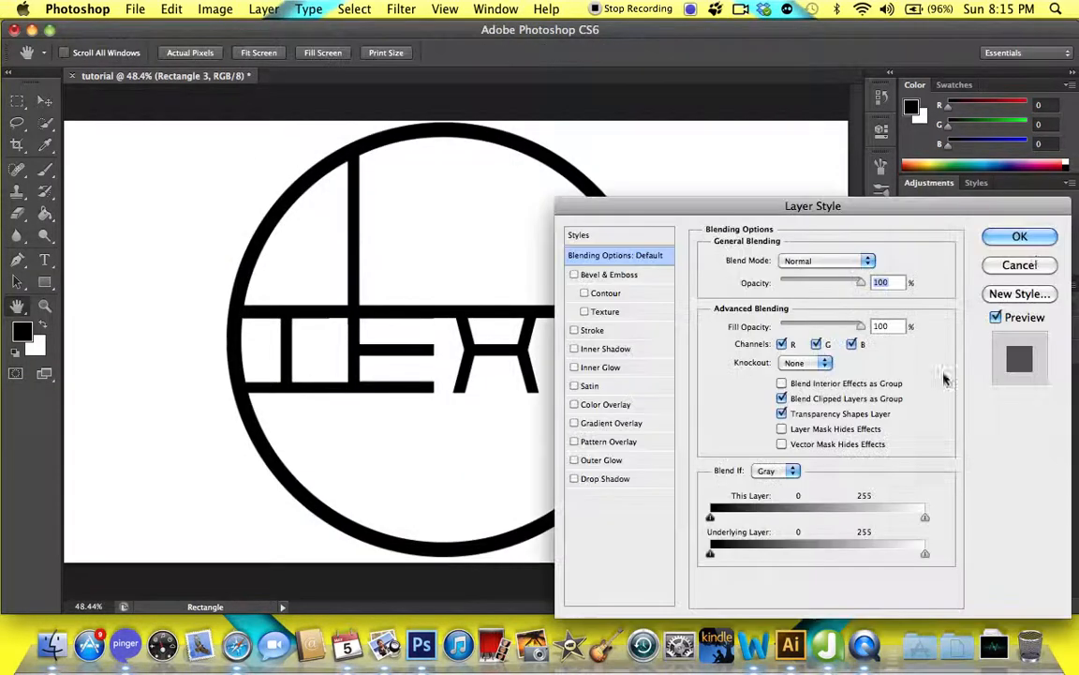
pyautogui.click(1022, 266)
# Apply a yellow Color Overlay at 100% opacity and Normal blend mode to the background Layer 0
pyautogui.doubleClick(939, 398)
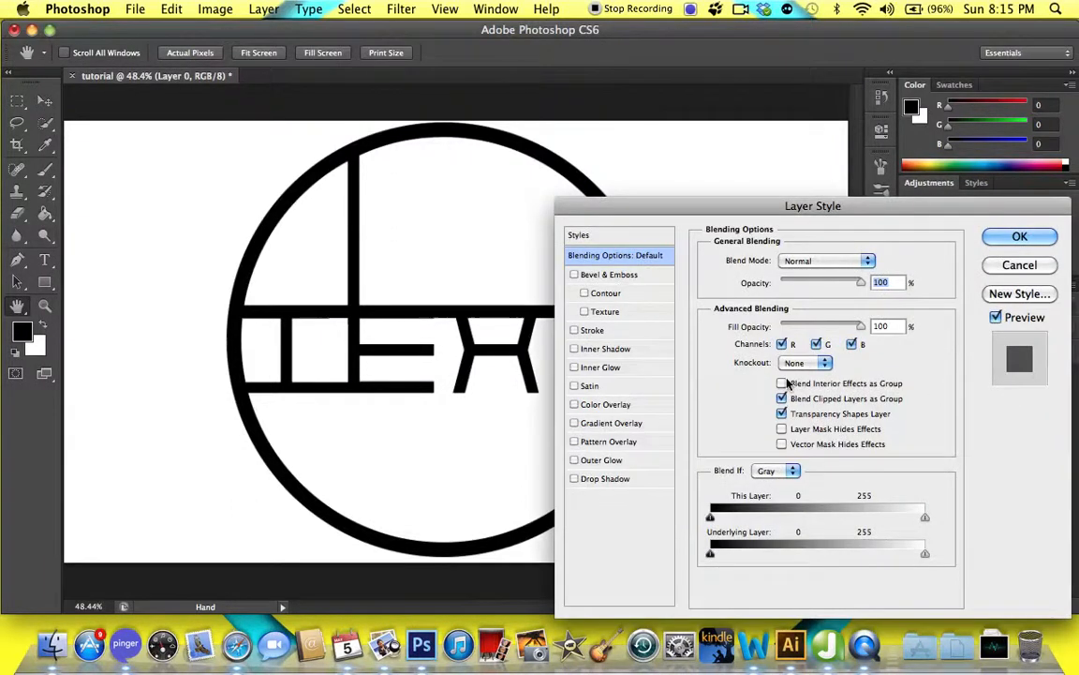
pyautogui.click(576, 405)
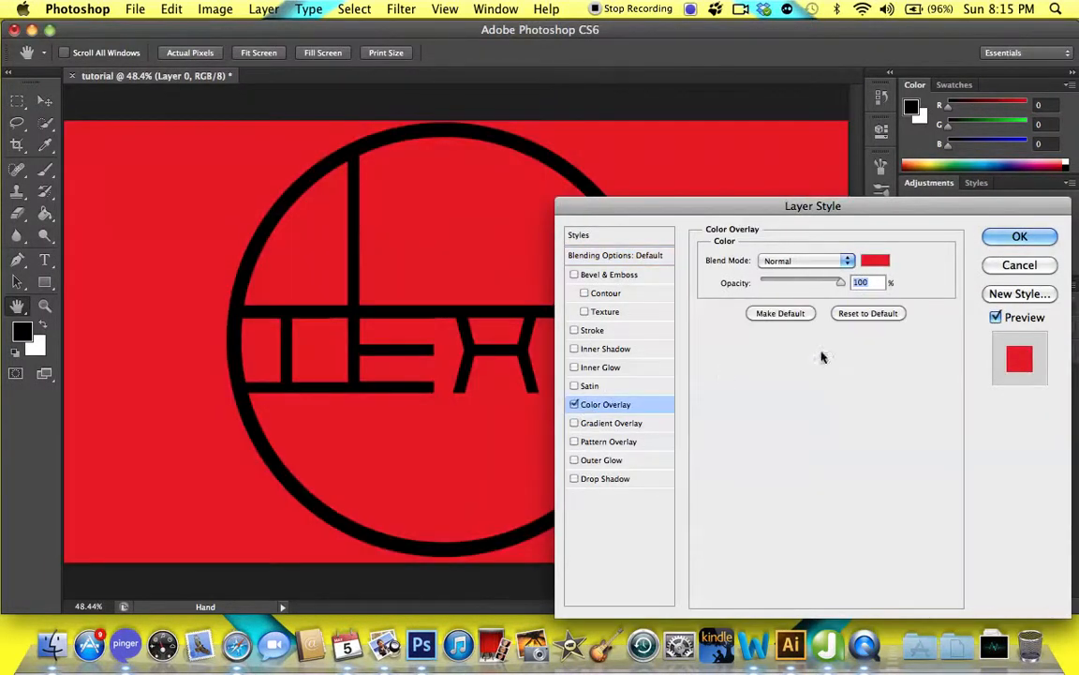
pyautogui.click(875, 261)
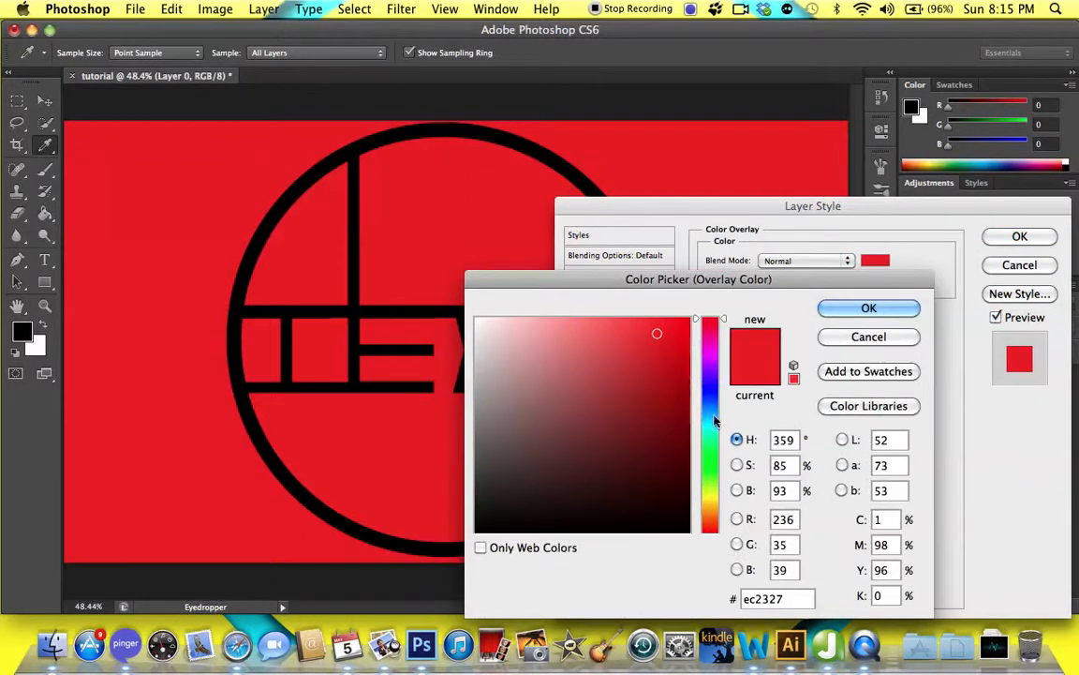
pyautogui.click(709, 494)
pyautogui.moveTo(709, 490); pyautogui.dragTo(710, 495)
pyautogui.click(869, 308)
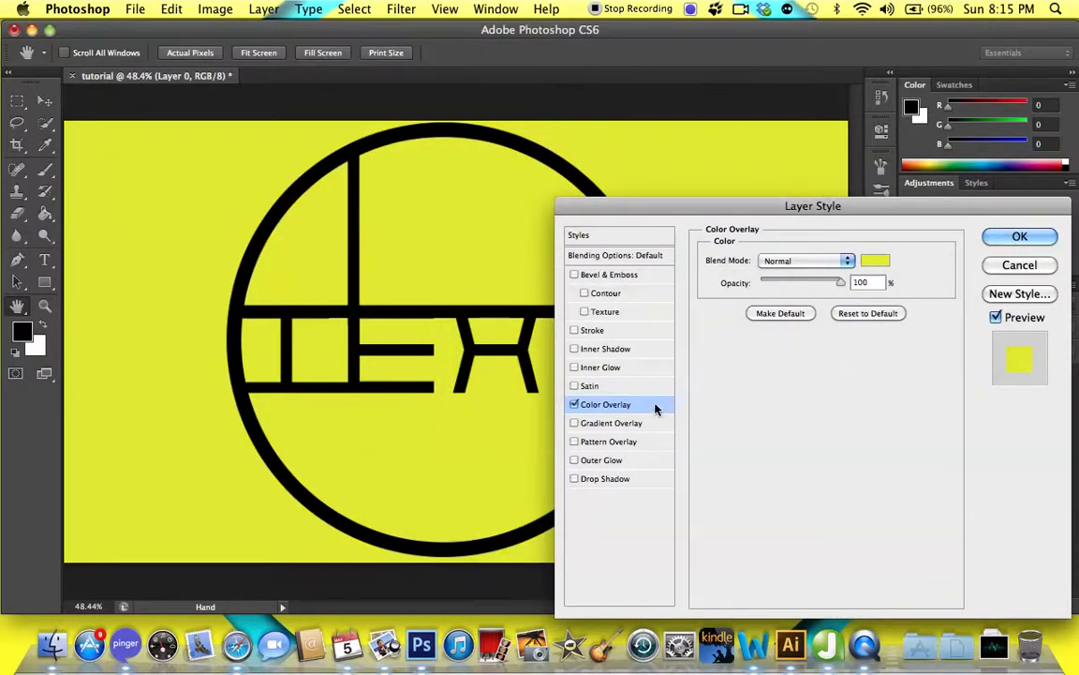
pyautogui.click(1011, 244)
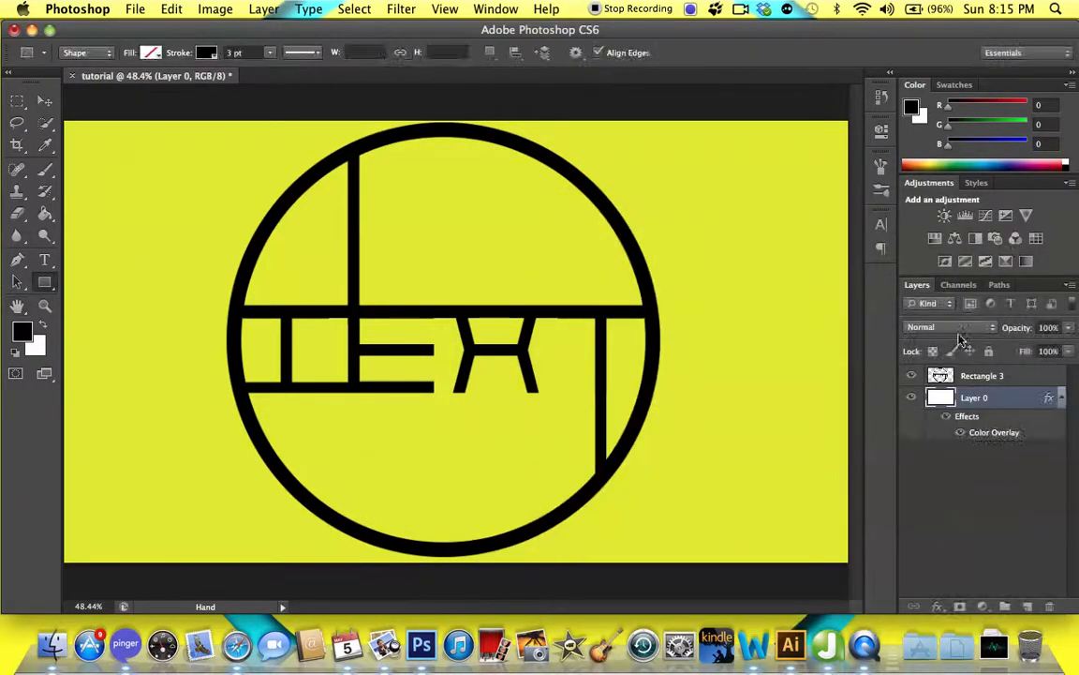
# Give the merged logo layer a Color Overlay in cyan, hex 00f4fd, at 100% opacity
pyautogui.doubleClick(945, 379)
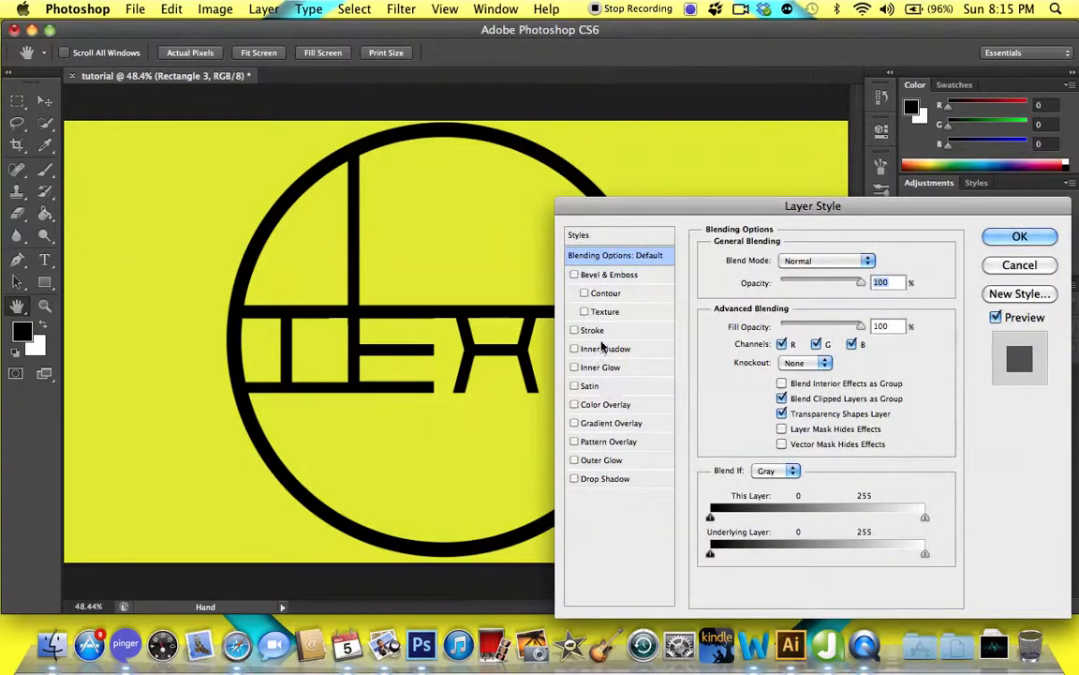
pyautogui.click(594, 404)
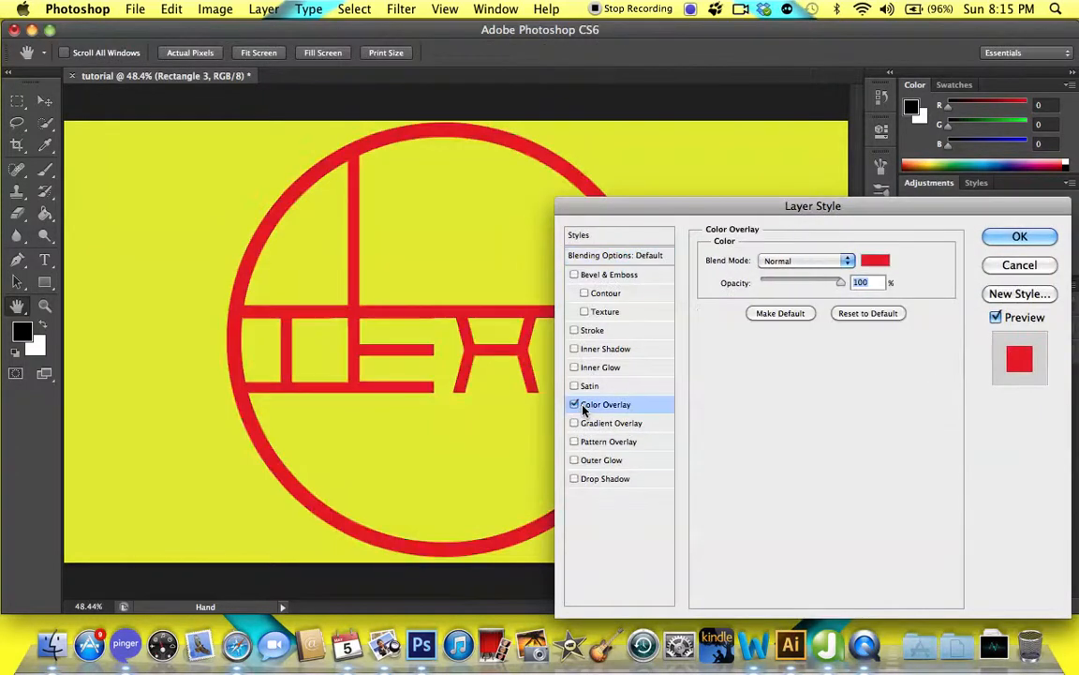
pyautogui.click(875, 259)
pyautogui.click(709, 430)
pyautogui.moveTo(709, 428); pyautogui.dragTo(709, 424)
pyautogui.moveTo(682, 334); pyautogui.dragTo(716, 318)
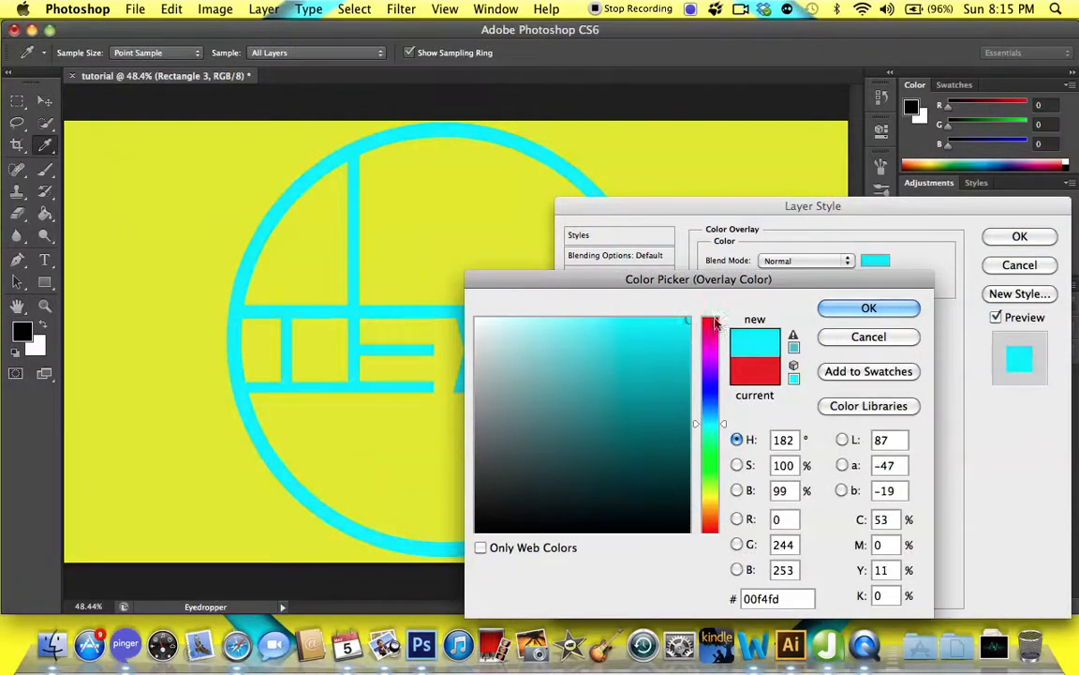
pyautogui.click(839, 308)
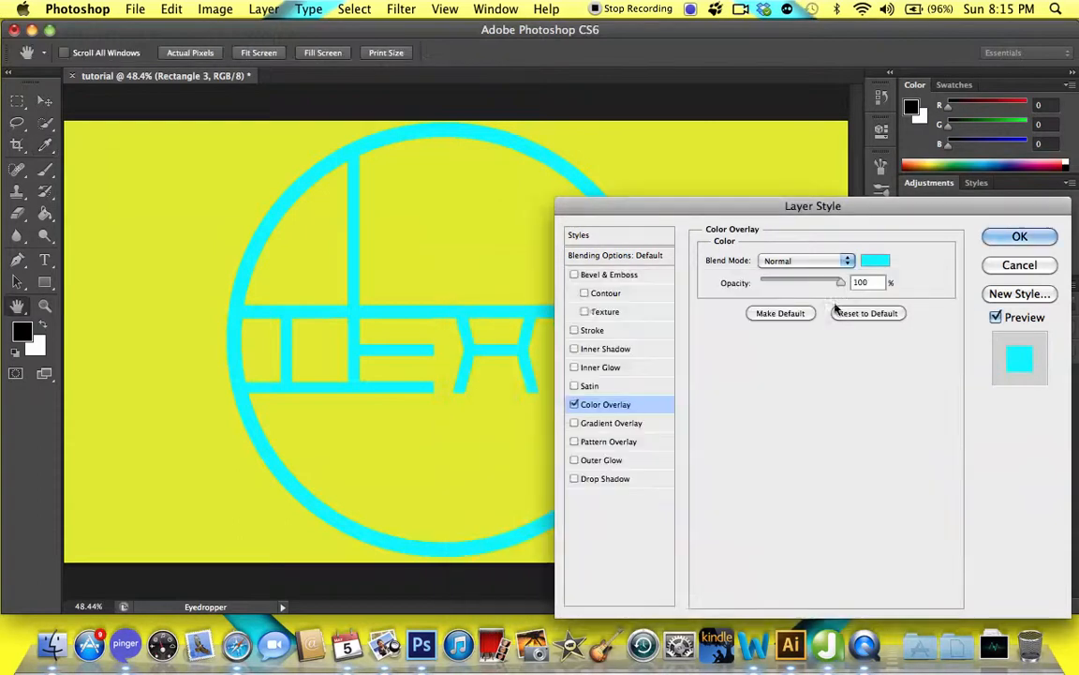
# Add a Multiply Inner Shadow to the logo layer with distance 16 px and size 18 px, and apply the style
pyautogui.click(588, 351)
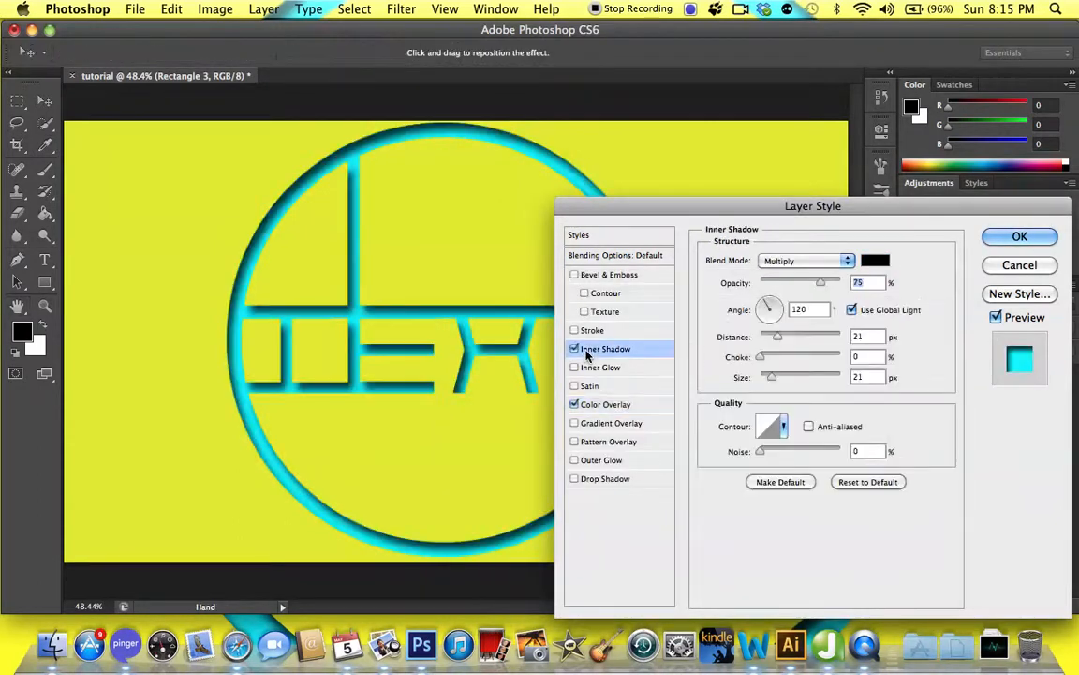
pyautogui.moveTo(750, 207); pyautogui.dragTo(518, 158)
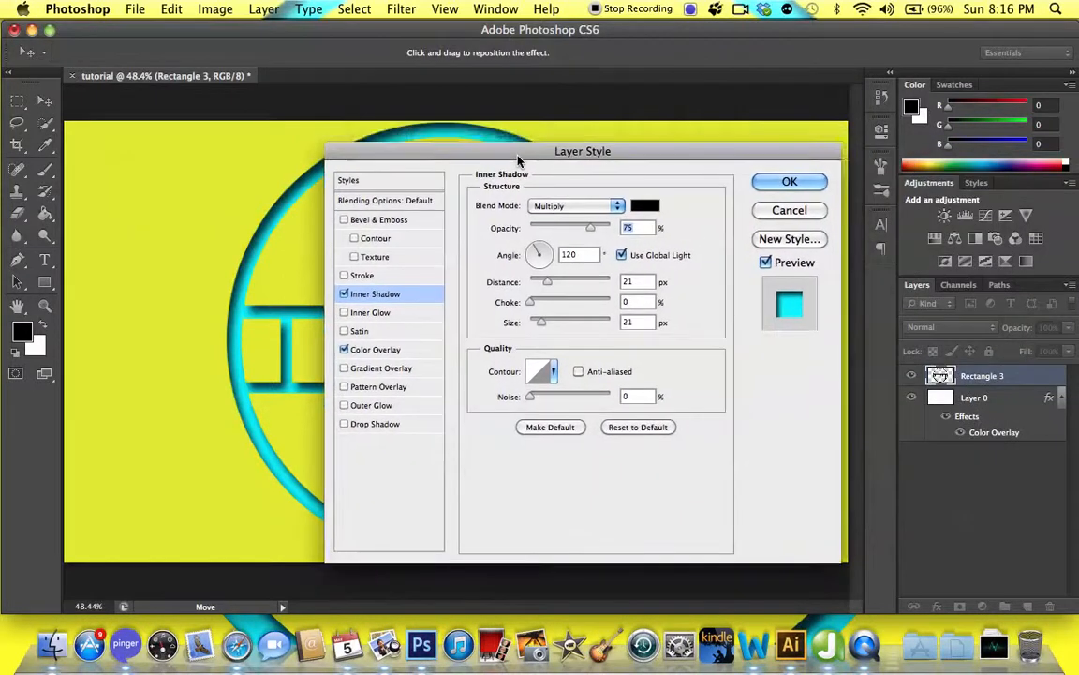
pyautogui.moveTo(546, 283); pyautogui.dragTo(541, 326)
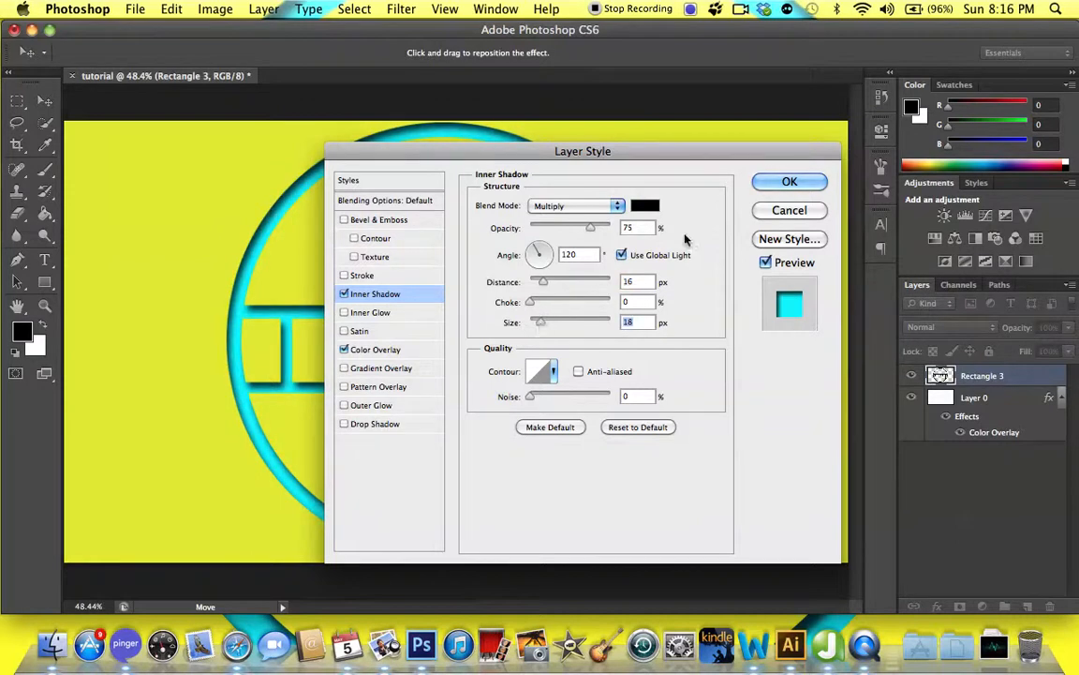
pyautogui.click(773, 182)
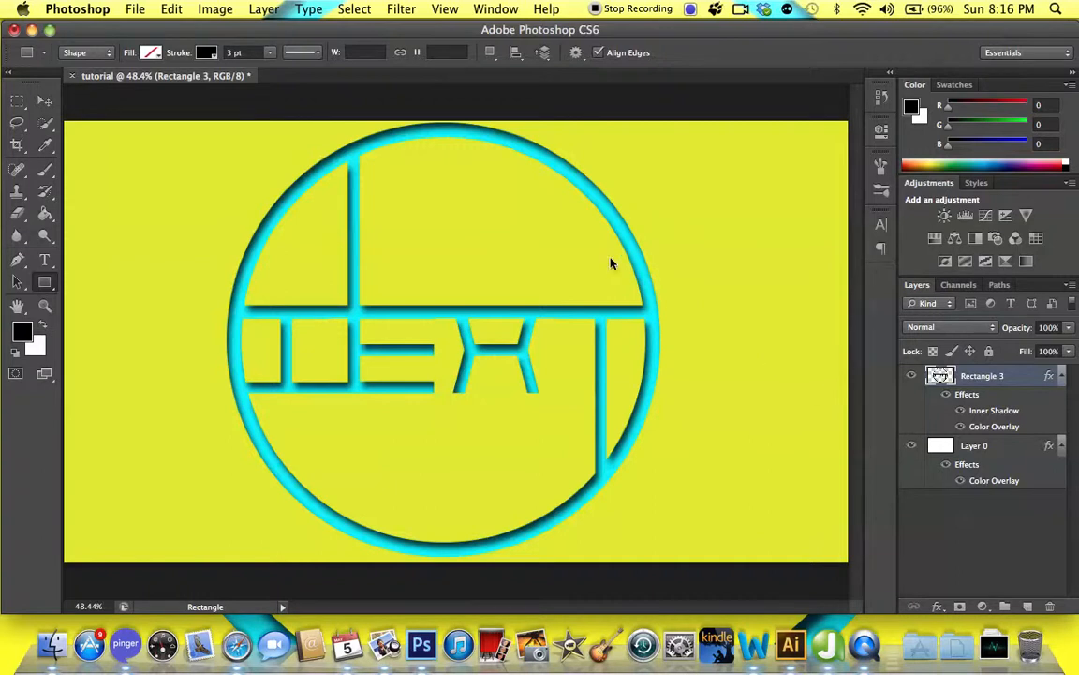
# Open the shiny metal1 image from the Textures folder
pyautogui.press('super+o')
pyautogui.click(533, 155)
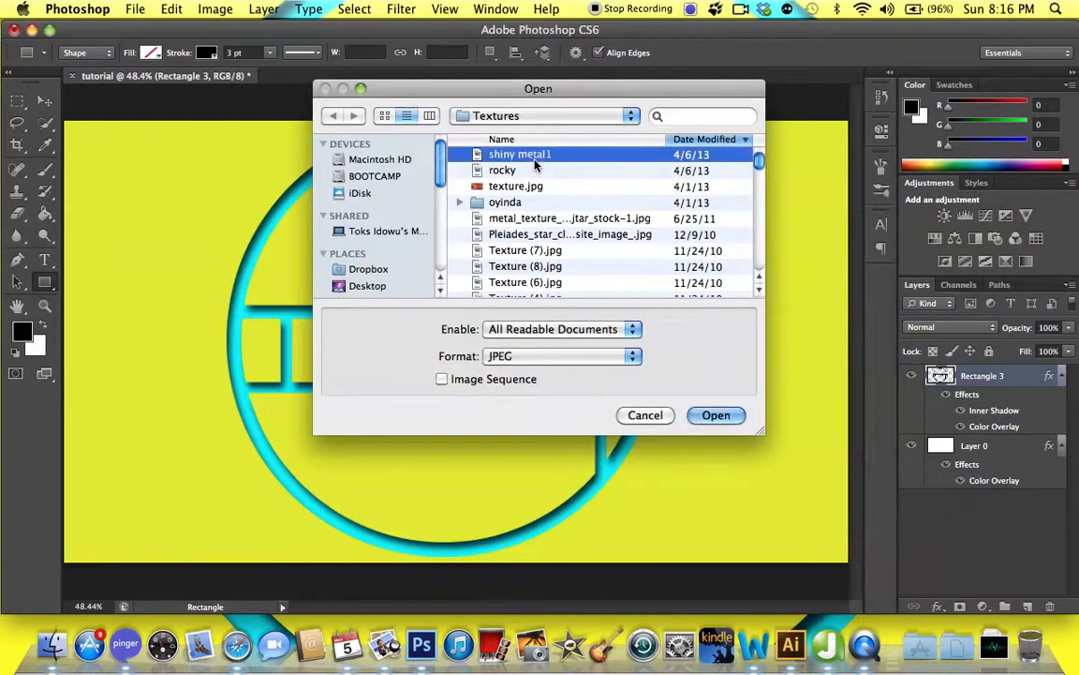
pyautogui.press('Return')
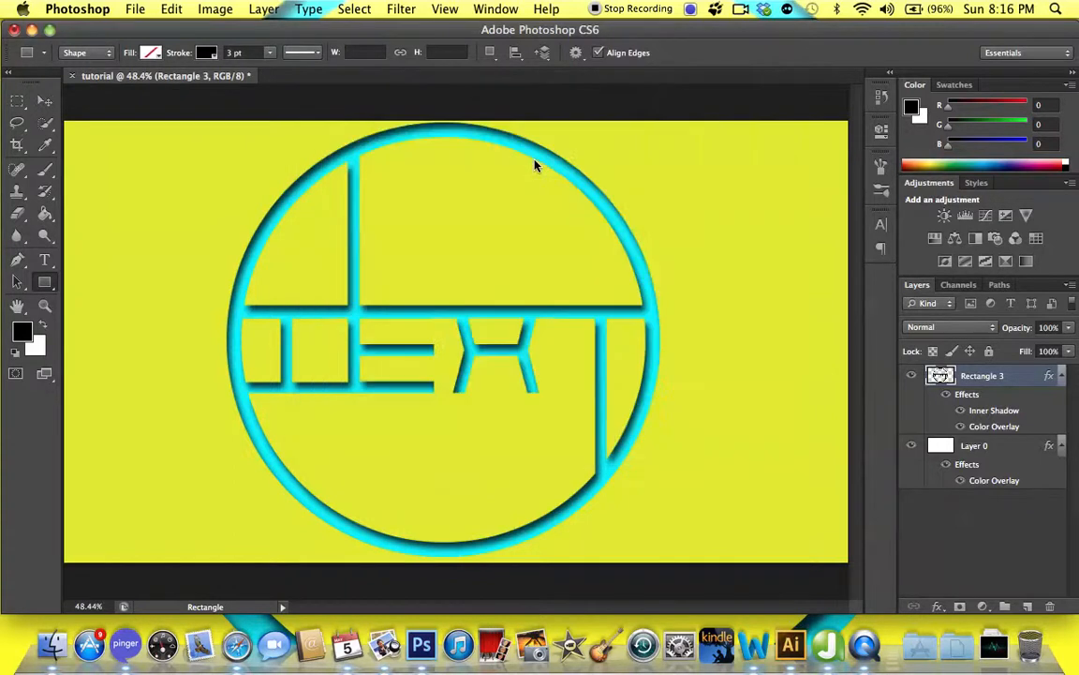
# Duplicate the metal texture's Background layer into the tutorial document and close the shiny metal1 image
pyautogui.click(263, 8)
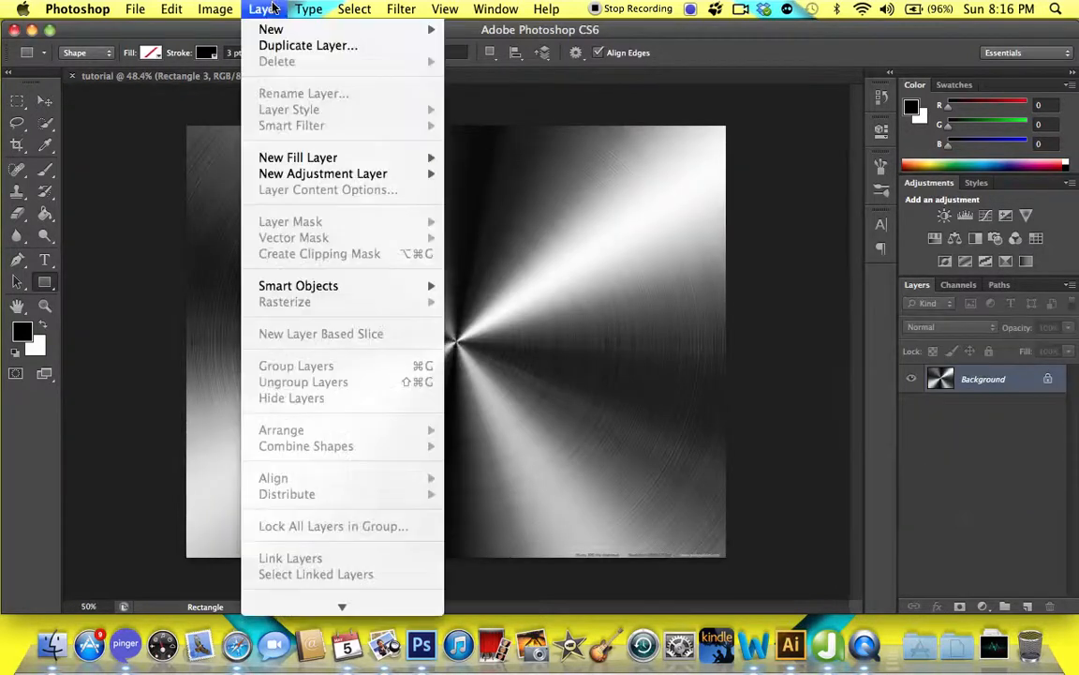
pyautogui.click(297, 45)
pyautogui.click(524, 314)
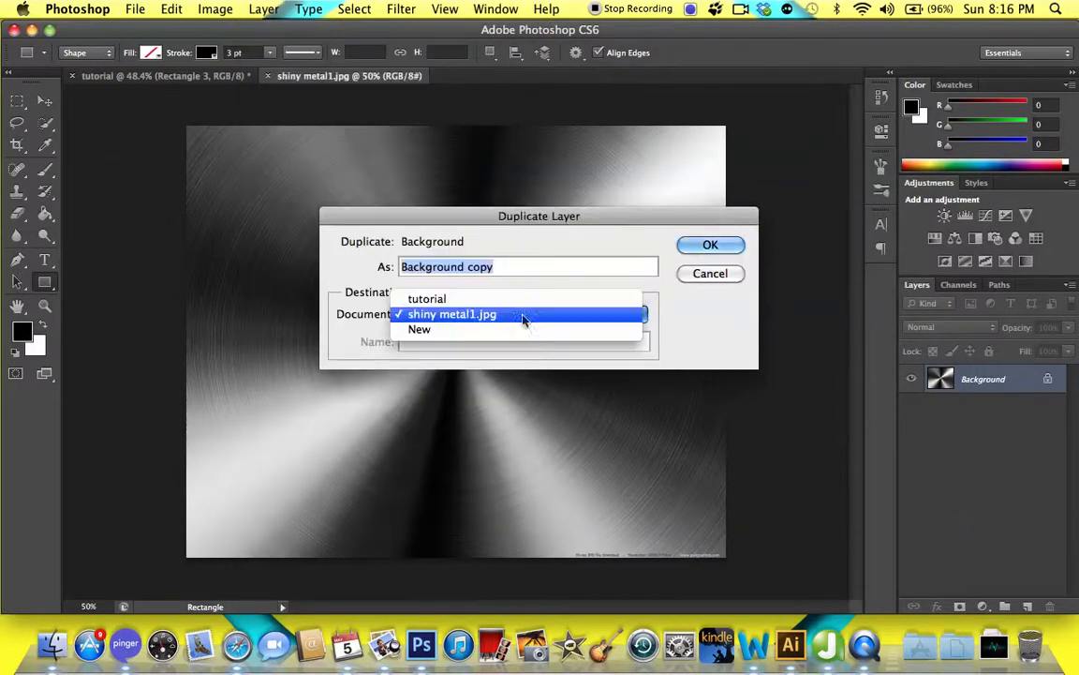
pyautogui.click(525, 299)
pyautogui.press('Return')
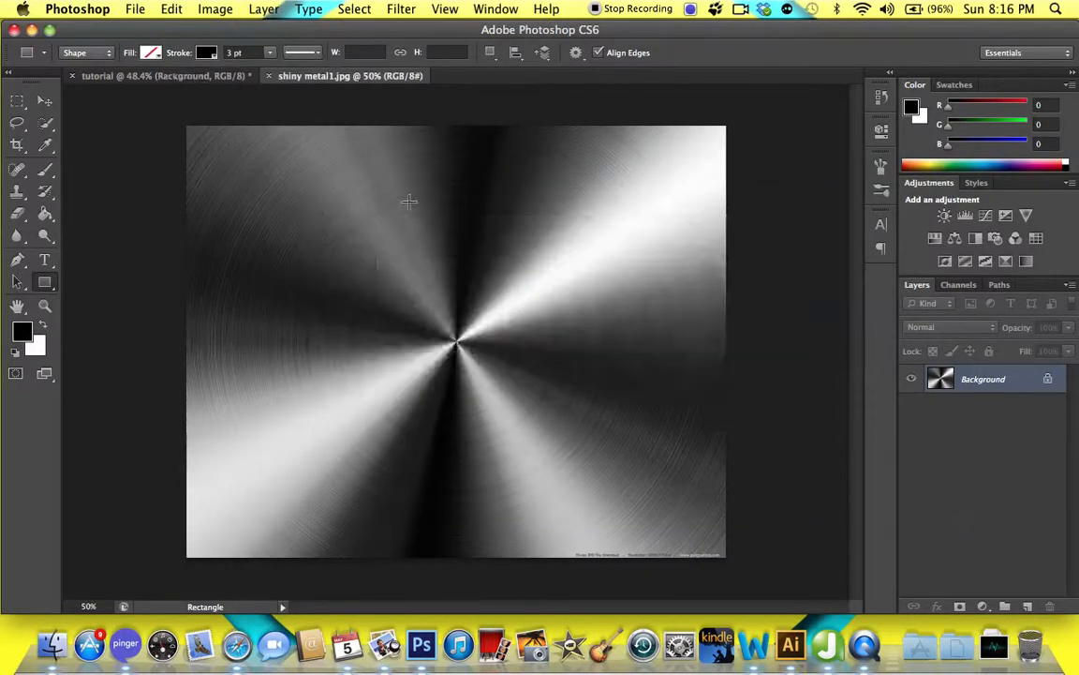
pyautogui.click(268, 75)
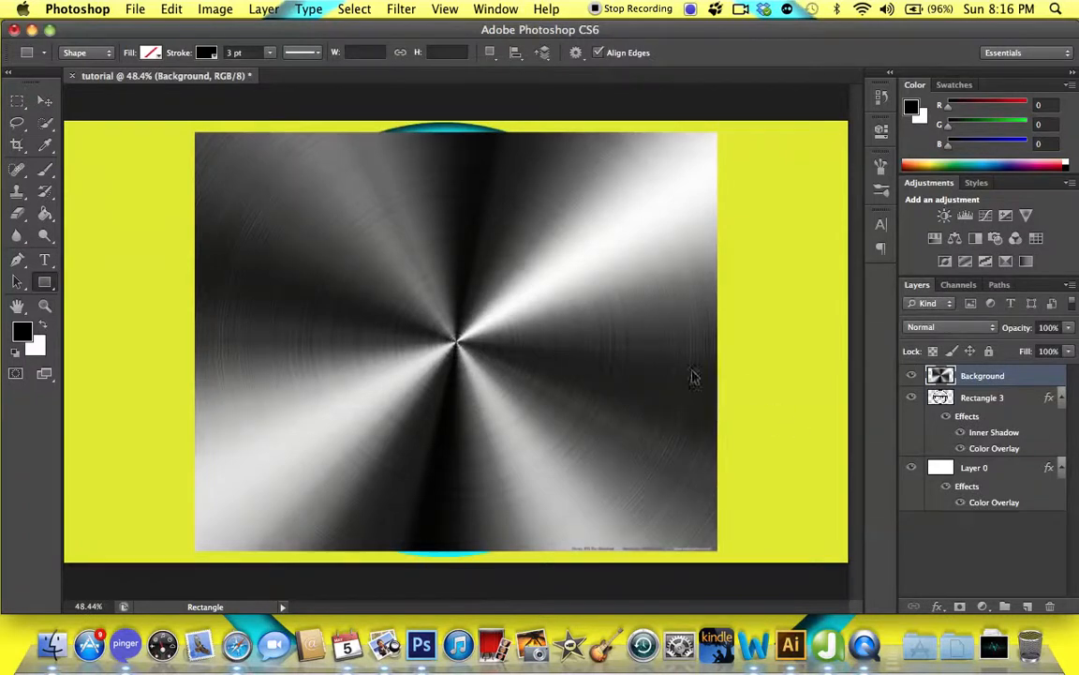
# Scale the metal texture layer with Free Transform so it covers the whole canvas
pyautogui.press('super+t')
pyautogui.moveTo(197, 134); pyautogui.dragTo(107, 61)
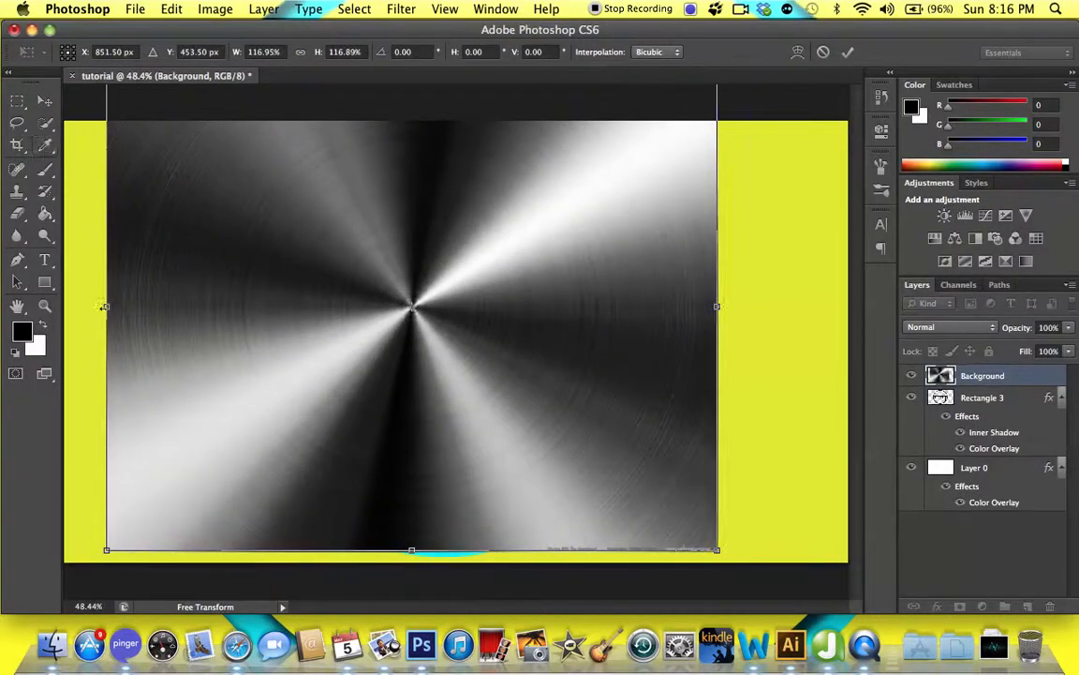
pyautogui.moveTo(103, 305); pyautogui.dragTo(17, 306)
pyautogui.moveTo(719, 305); pyautogui.dragTo(849, 337)
pyautogui.moveTo(478, 549); pyautogui.dragTo(479, 571)
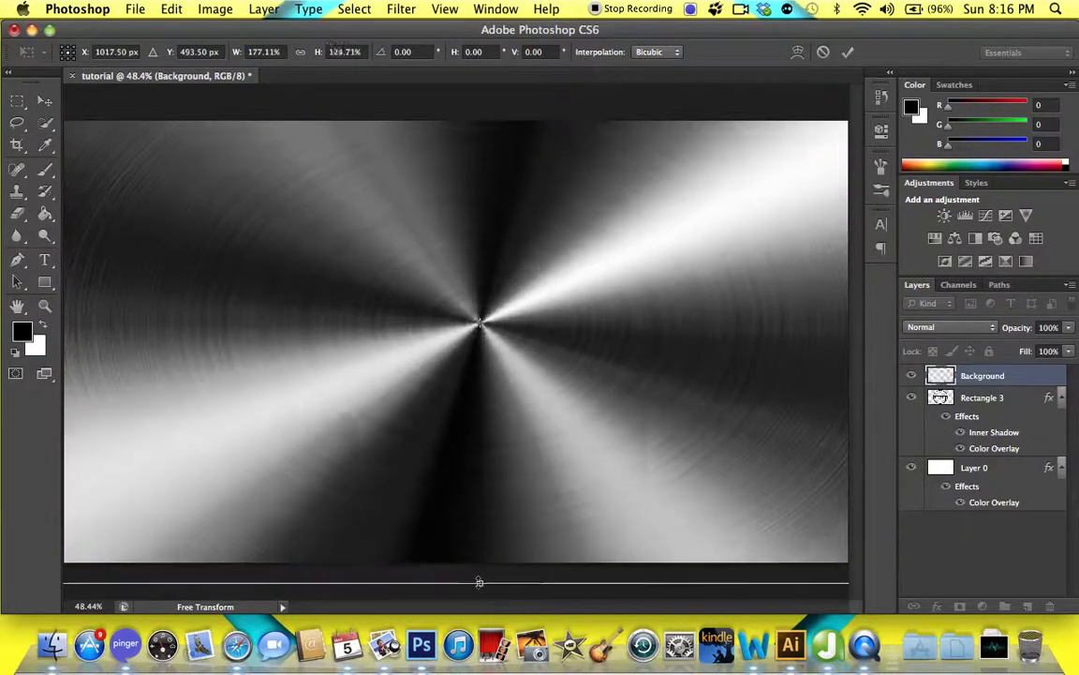
pyautogui.press('Return')
pyautogui.press('u')
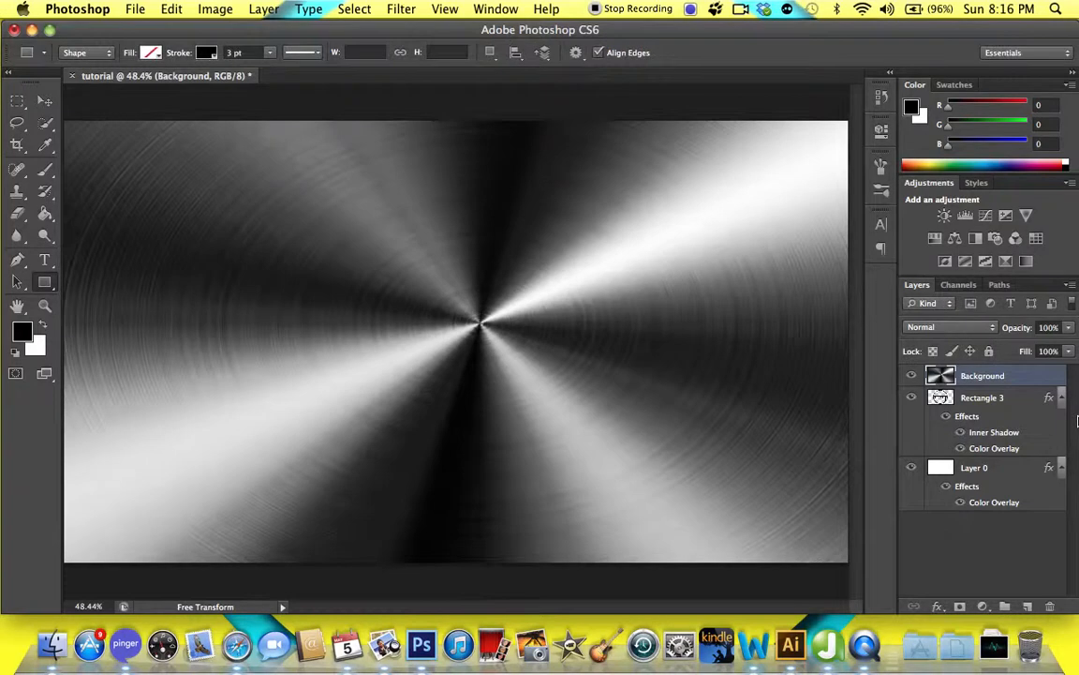
# Try clipping the metal texture to the Rectangle 3 logo layer, shifting the texture slightly before releasing the clipping mask
pyautogui.hotkey('ctrl', 'alt', 'g')
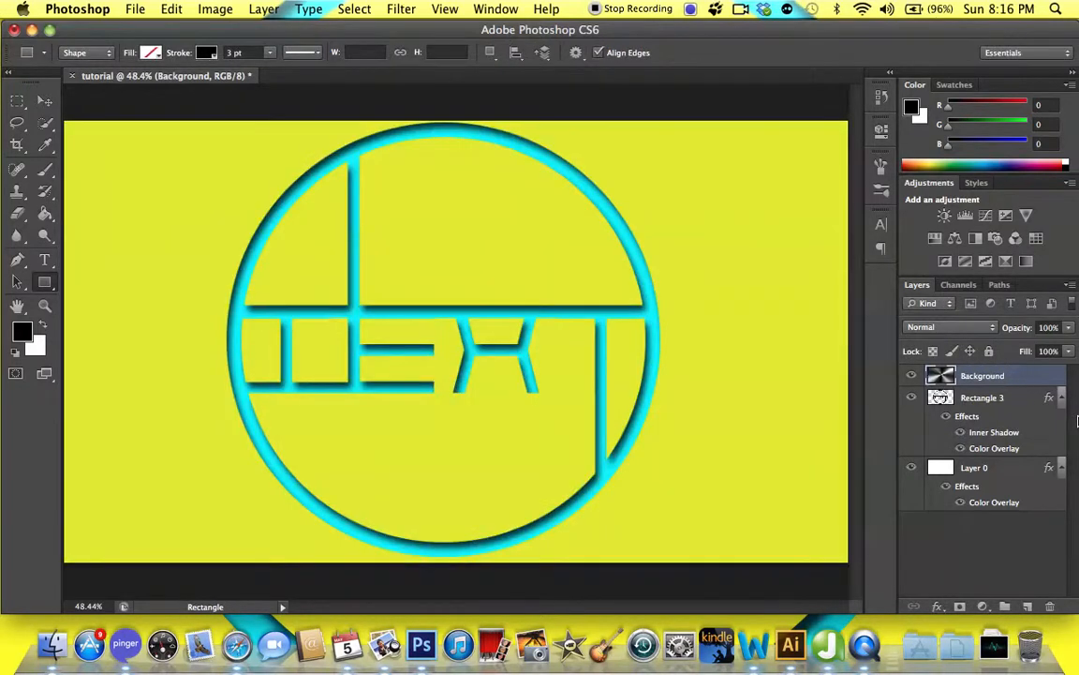
pyautogui.hotkey('ctrl', 'alt', 'g')
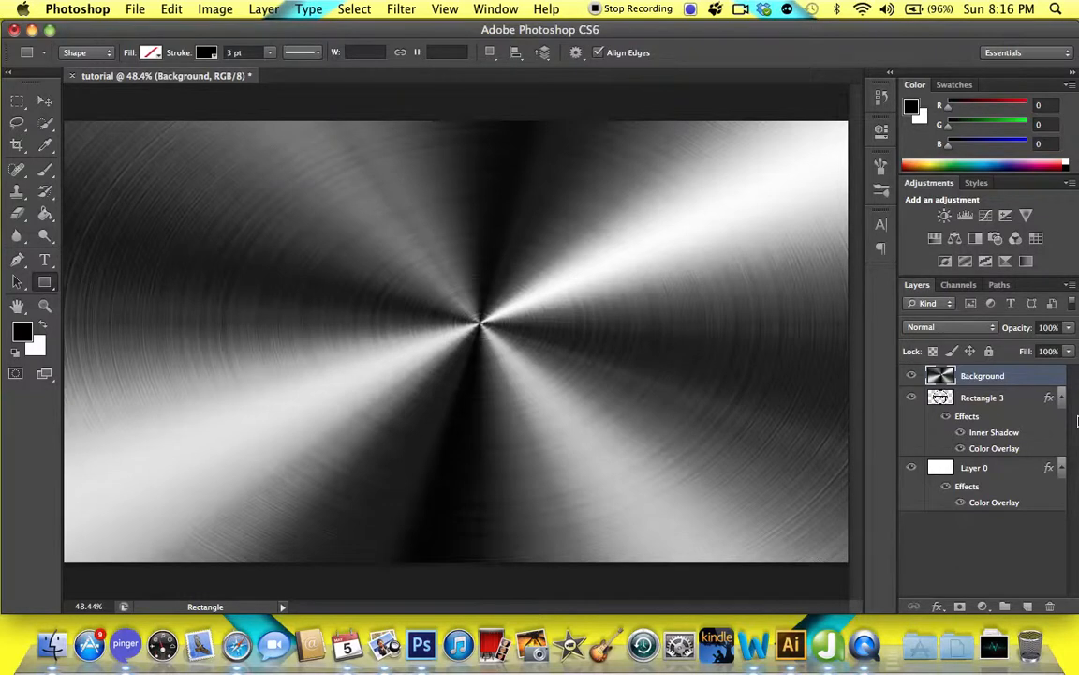
pyautogui.hotkey('ctrl', 'alt', 'g')
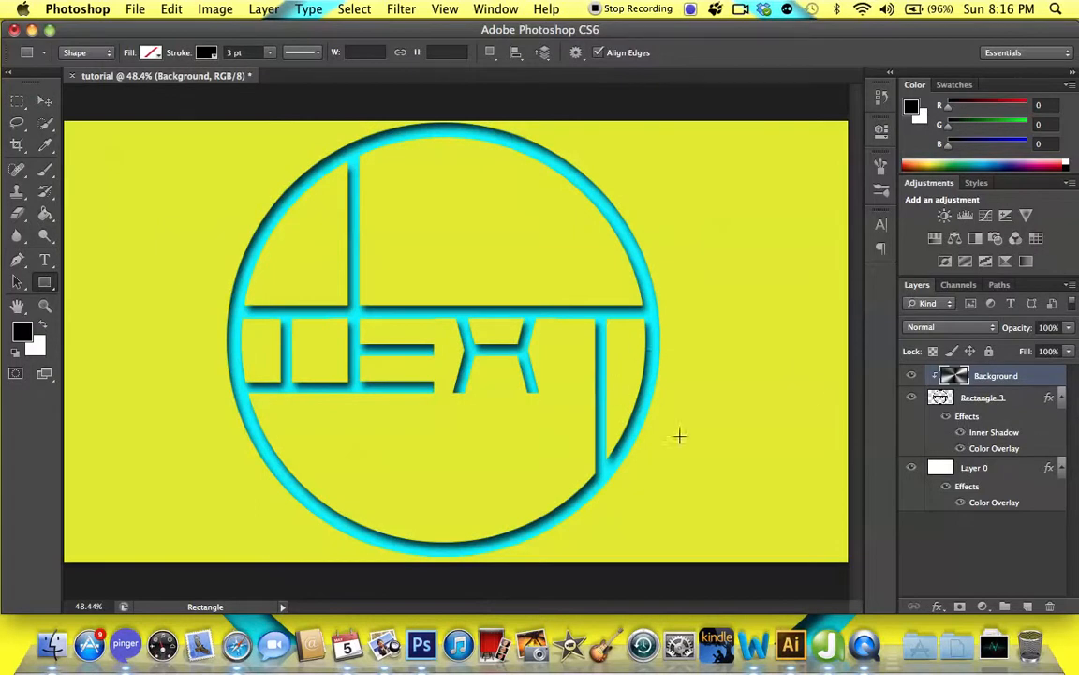
pyautogui.press('v')
pyautogui.moveTo(693, 440)
pyautogui.mouseDown()
pyautogui.moveTo(633, 474)
pyautogui.moveTo(705, 446)
pyautogui.mouseUp()
pyautogui.hotkey('ctrl', 'alt', 'g')
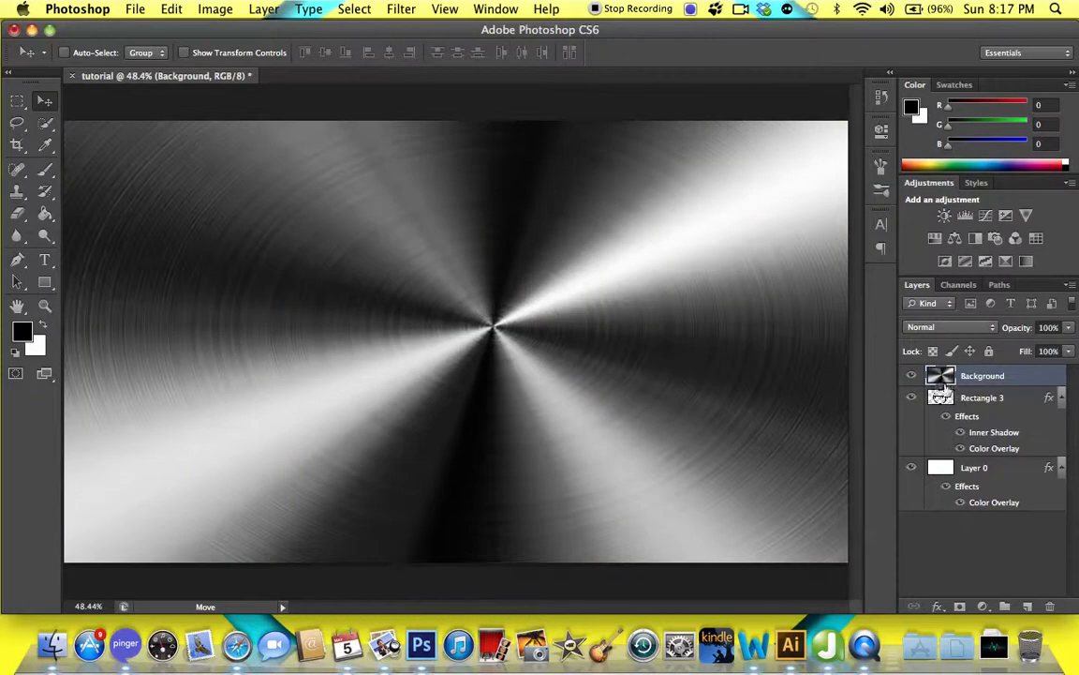
# Hide the metal texture, select the logo shape on Rectangle 3 with the Quick Selection tool, and show the texture layer again
pyautogui.click(911, 376)
pyautogui.click(940, 470)
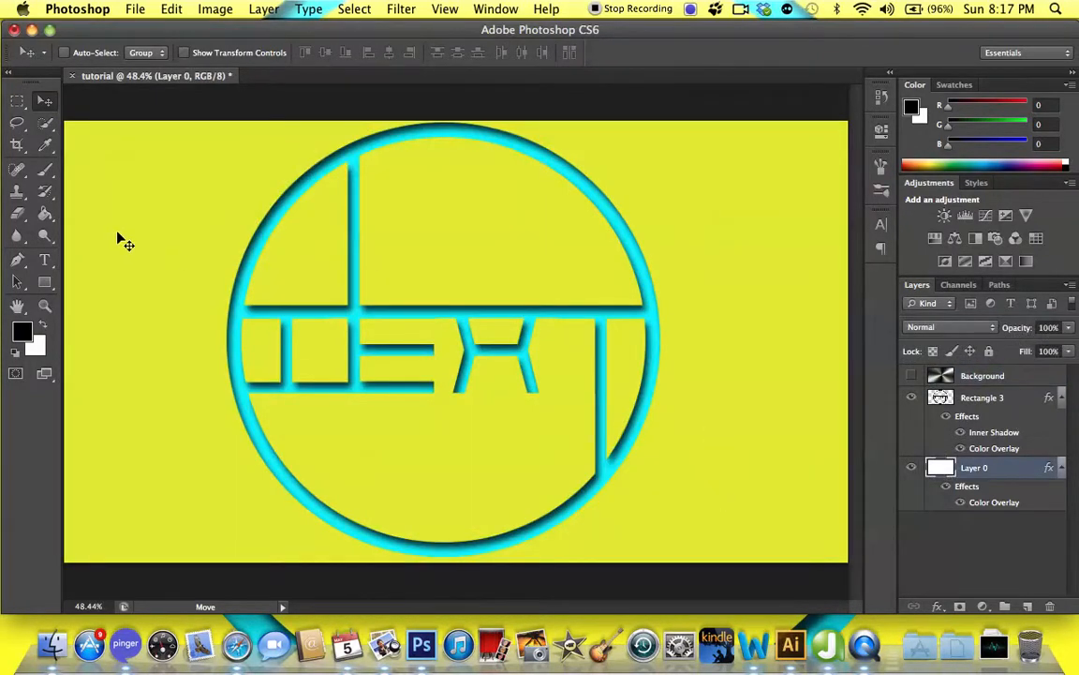
pyautogui.click(47, 125)
pyautogui.moveTo(102, 162)
pyautogui.mouseDown()
pyautogui.moveTo(542, 372)
pyautogui.moveTo(419, 379)
pyautogui.moveTo(610, 320)
pyautogui.moveTo(734, 315)
pyautogui.moveTo(649, 321)
pyautogui.moveTo(664, 305)
pyautogui.moveTo(699, 313)
pyautogui.moveTo(536, 364)
pyautogui.moveTo(621, 328)
pyautogui.mouseUp()
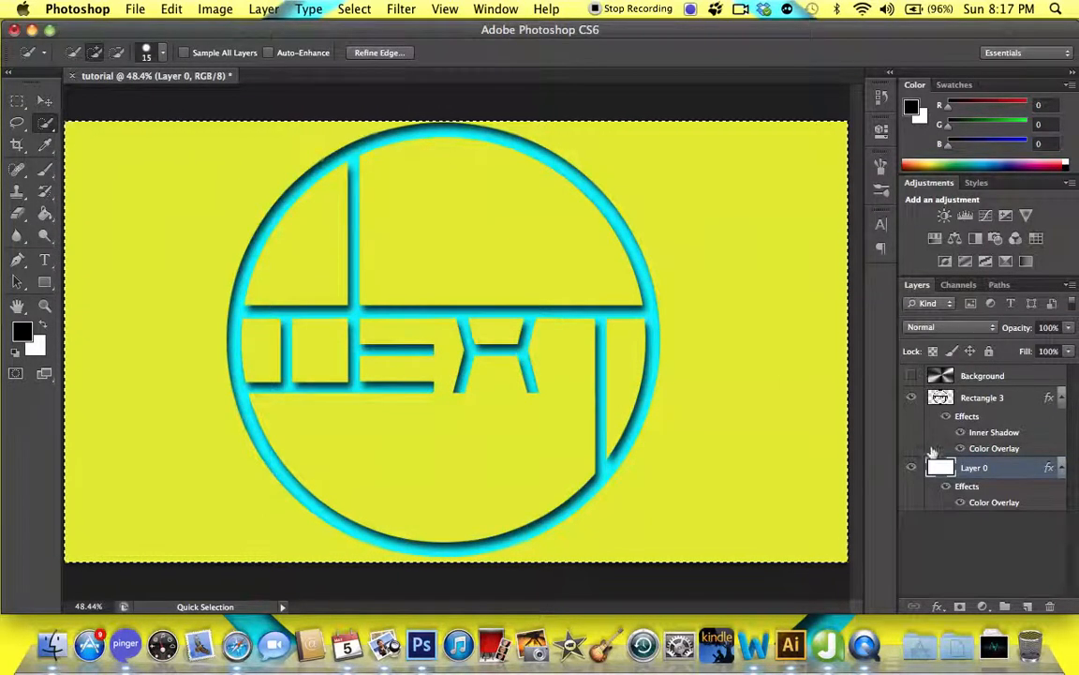
pyautogui.click(932, 397)
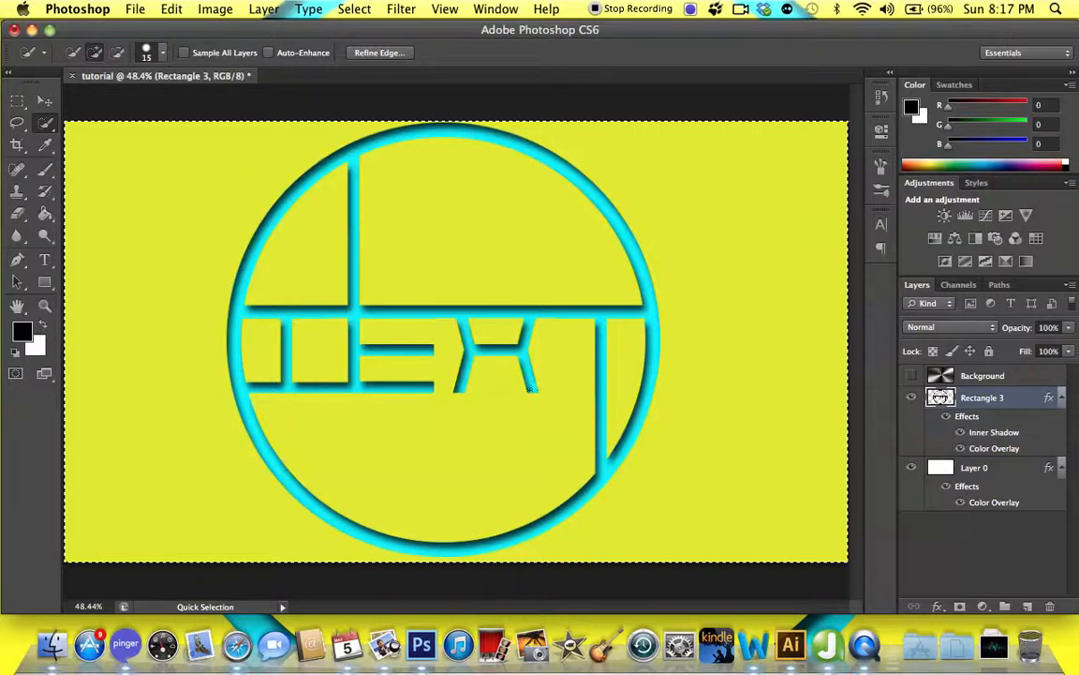
pyautogui.click(475, 380)
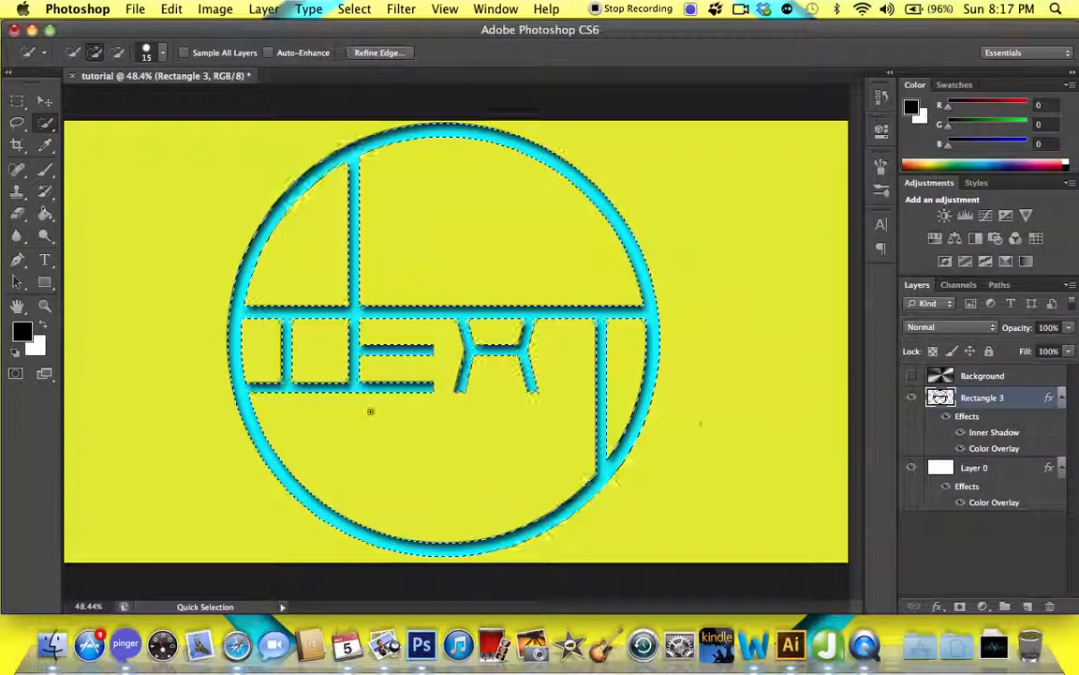
pyautogui.click(933, 376)
pyautogui.click(911, 376)
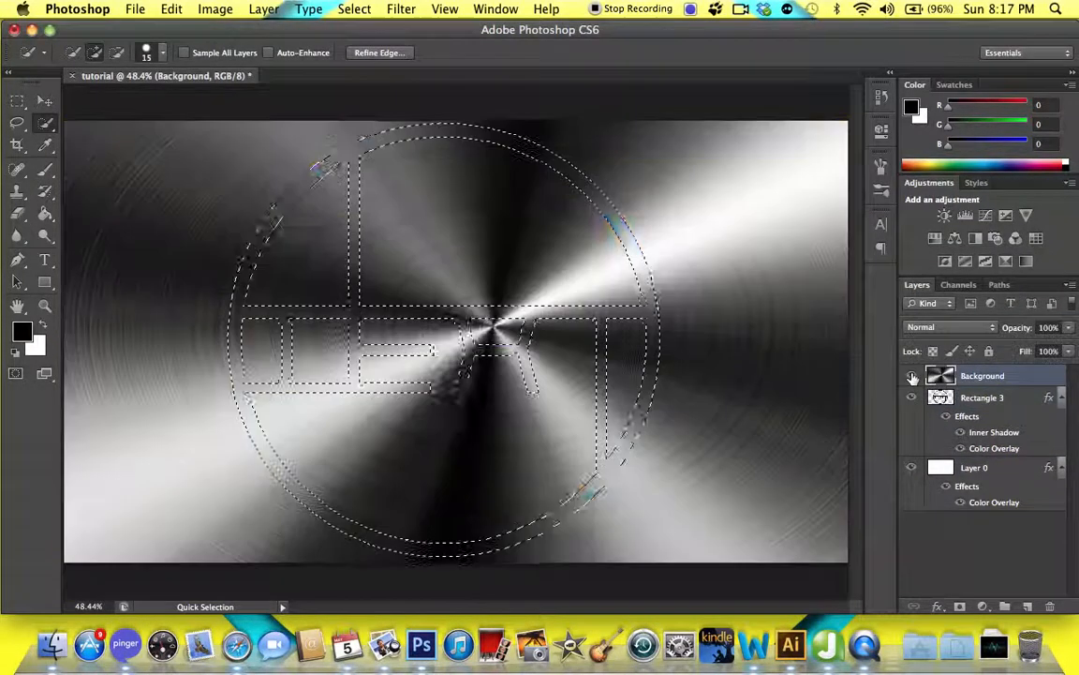
# Try a layer mask on the metal texture from the logo selection and one on Rectangle 3 from the inverted selection, undoing each
pyautogui.click(961, 607)
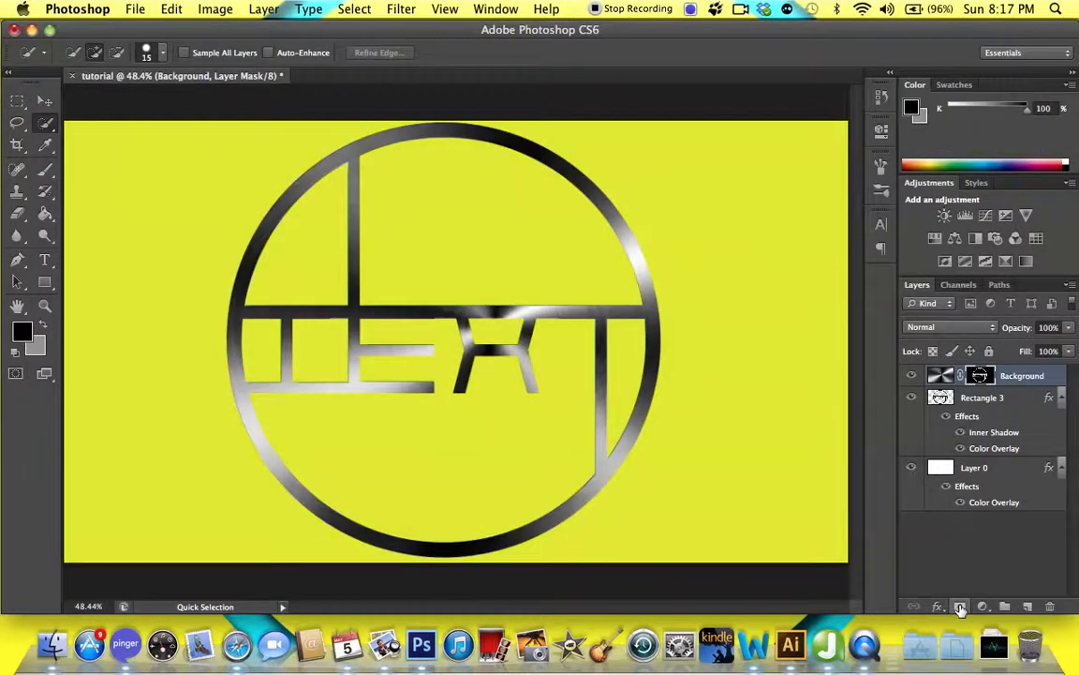
pyautogui.press('super+z')
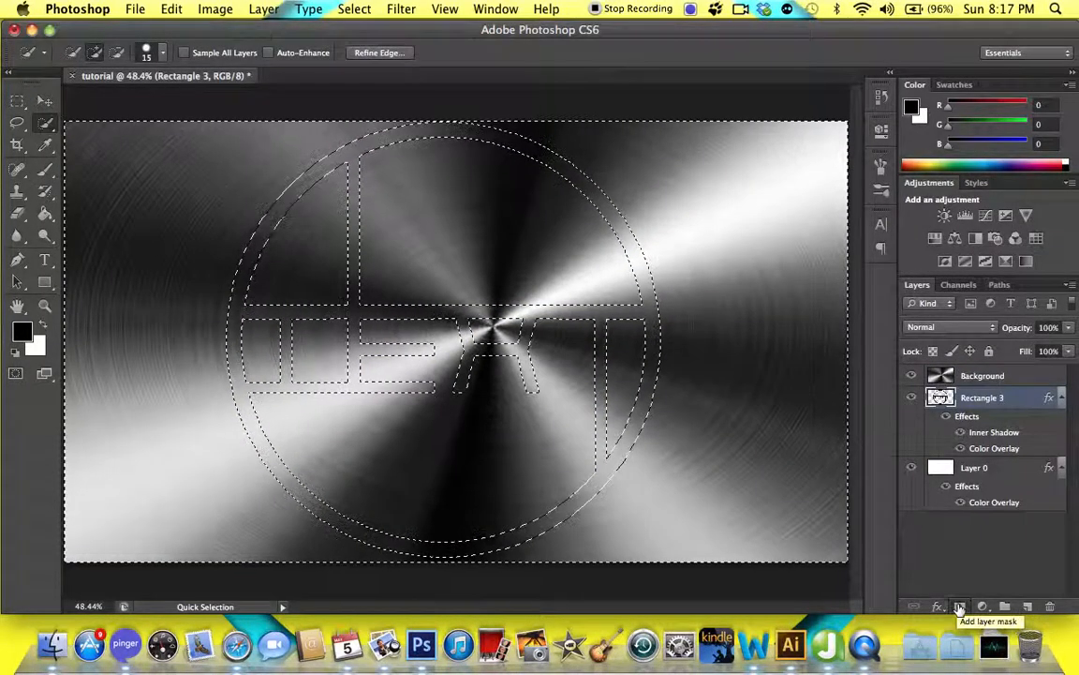
pyautogui.click(961, 607)
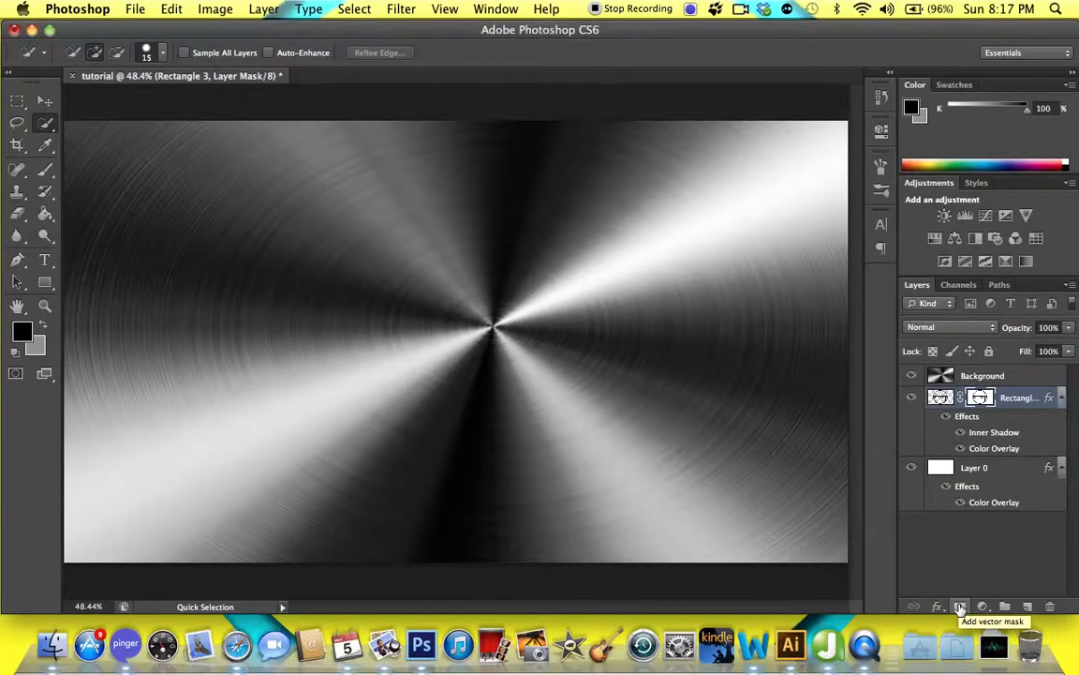
pyautogui.press('super+z')
# Mask the logo area out of the metal texture layer using the inverted selection, and set the layer's blend mode to Overlay
pyautogui.click(982, 376)
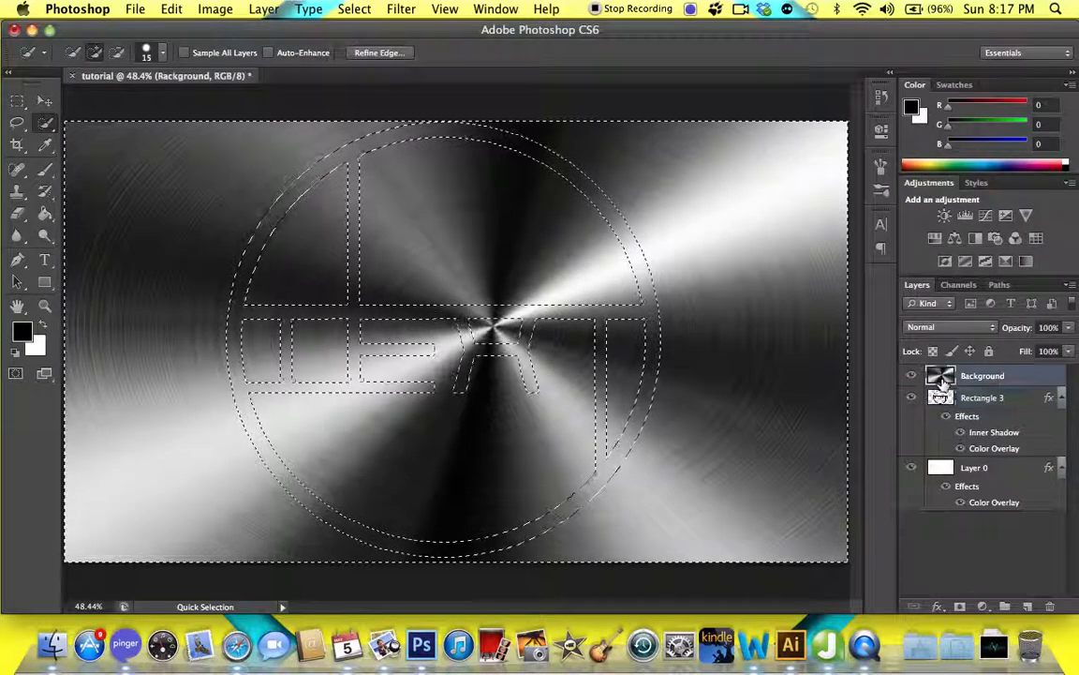
pyautogui.click(961, 607)
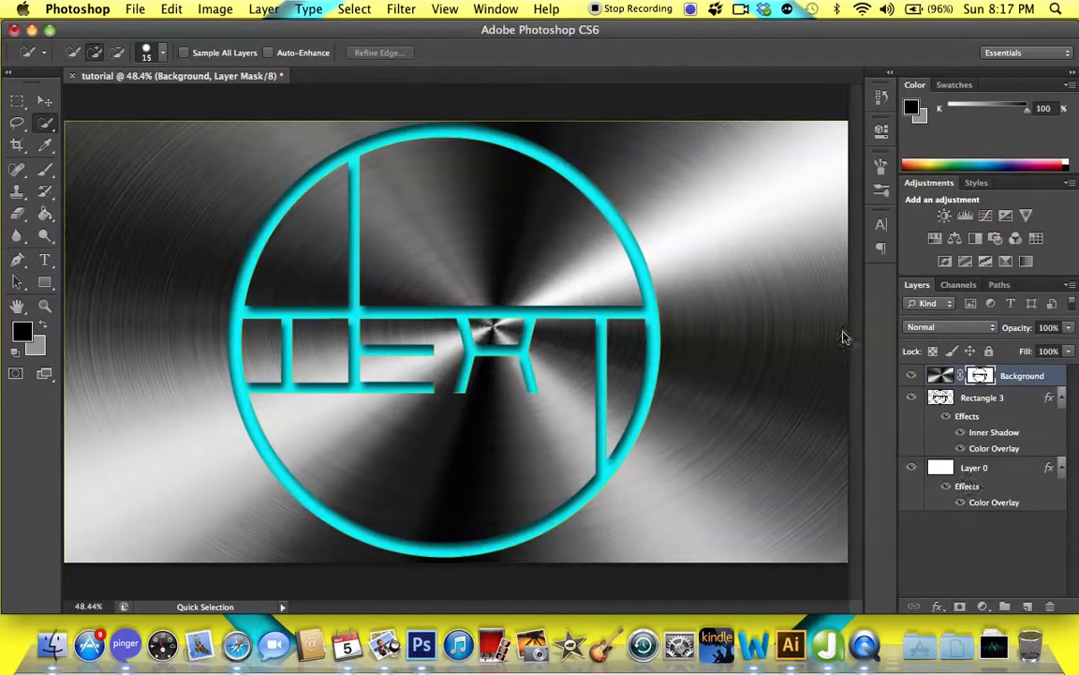
pyautogui.click(955, 330)
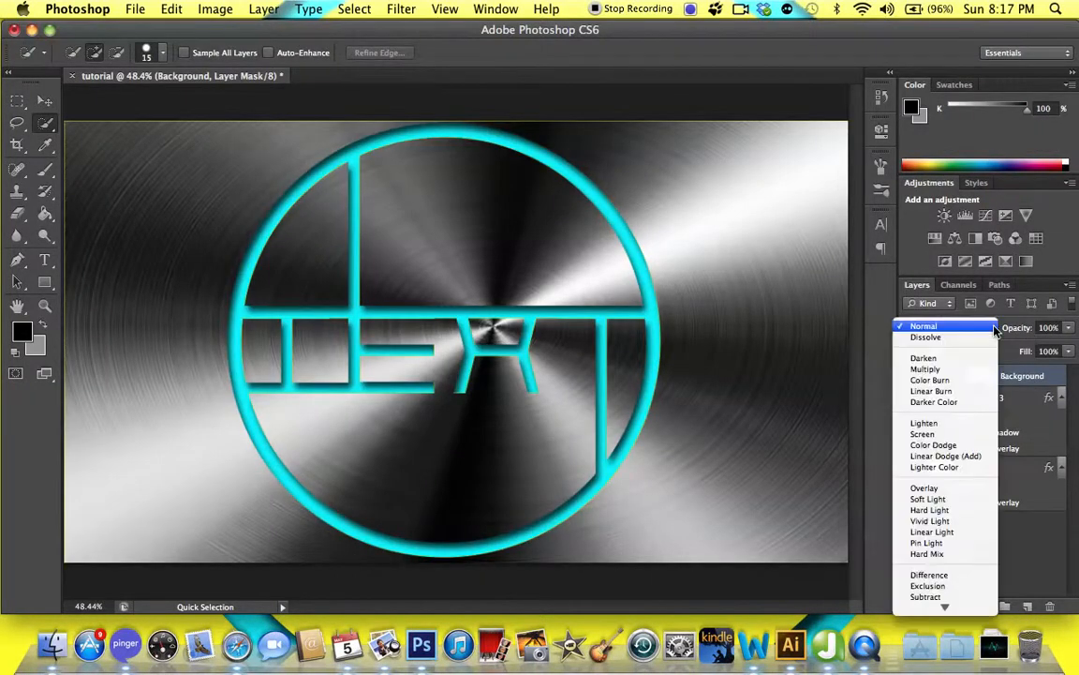
pyautogui.click(962, 489)
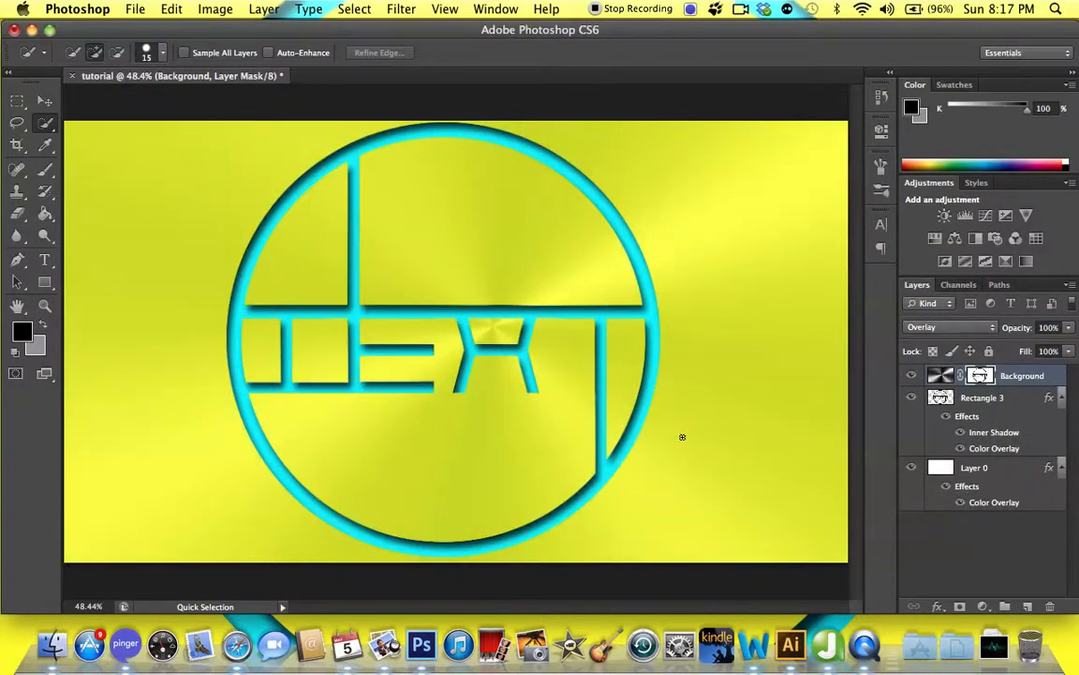
# Nudge the masked metal texture layer slightly with the Move tool
pyautogui.press('v')
pyautogui.moveTo(506, 441)
pyautogui.mouseDown()
pyautogui.moveTo(482, 494)
pyautogui.moveTo(548, 484)
pyautogui.moveTo(502, 439)
pyautogui.mouseUp()
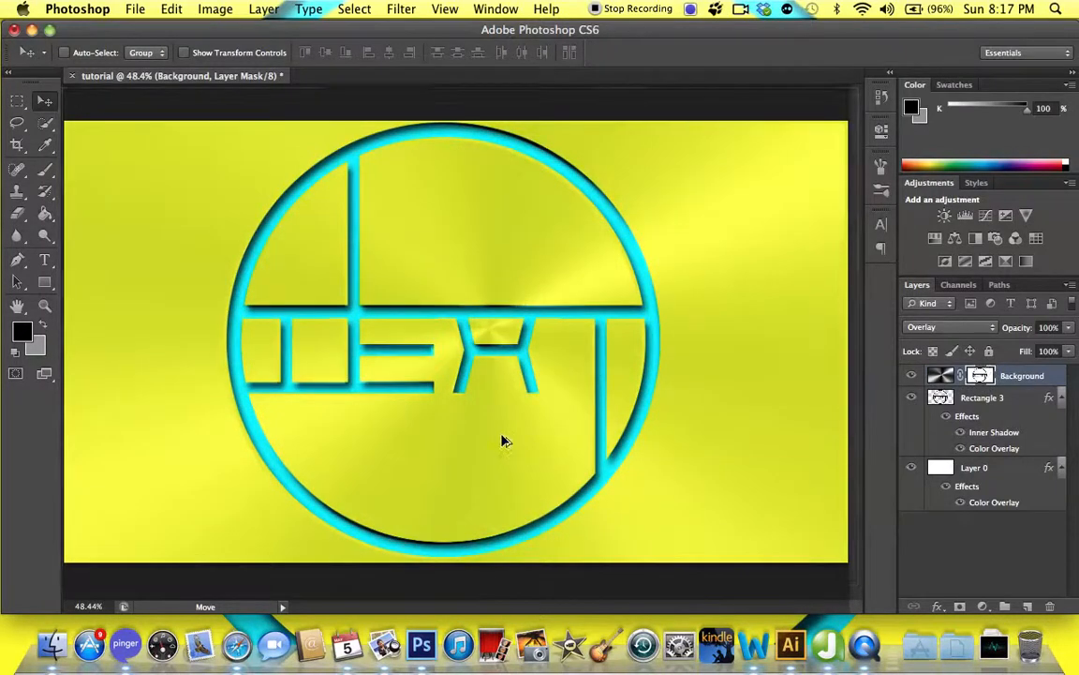